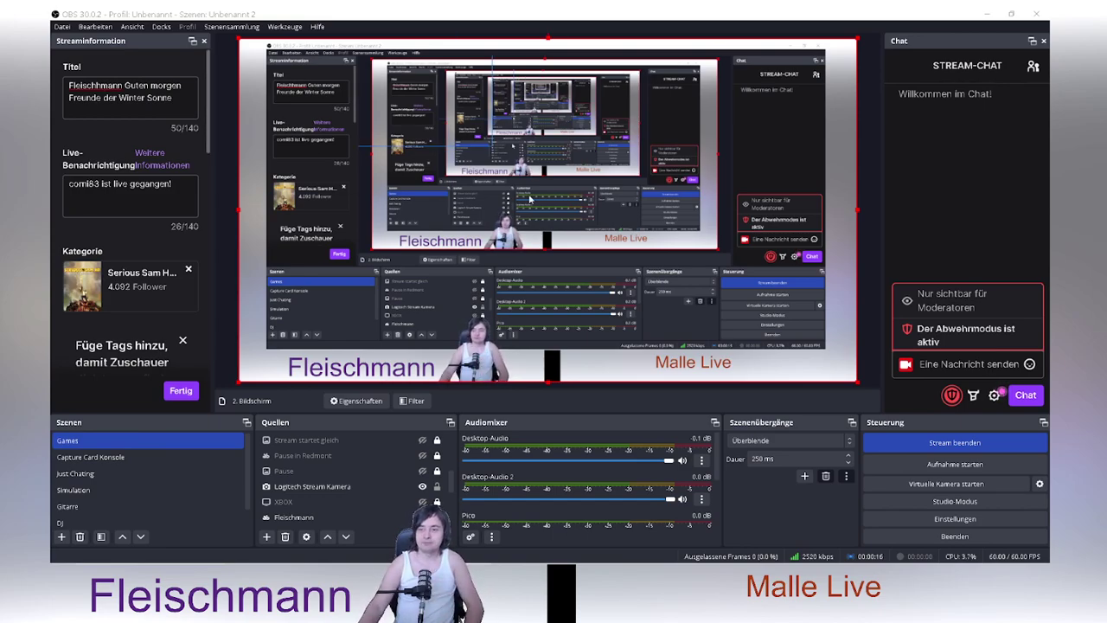
click(364, 455)
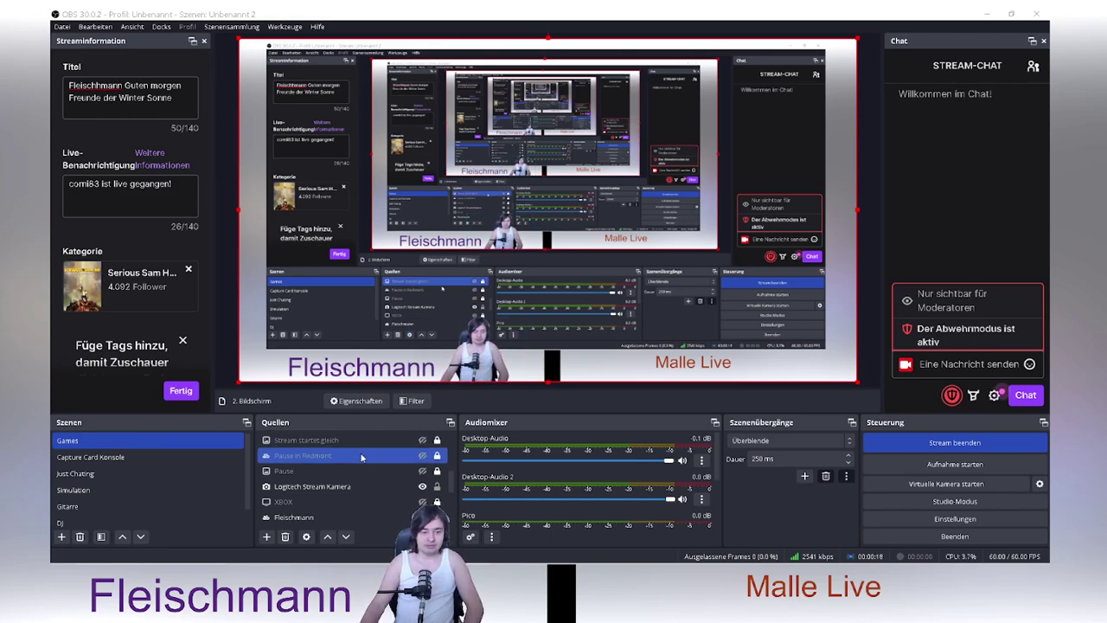
click(335, 487)
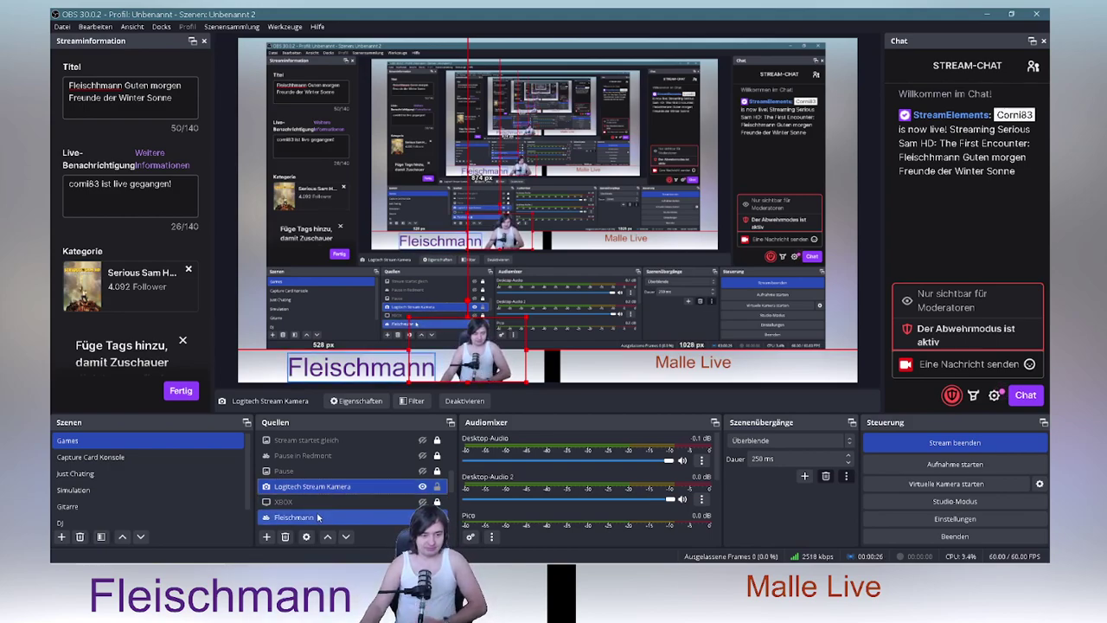
scroll(315, 493, down, 3)
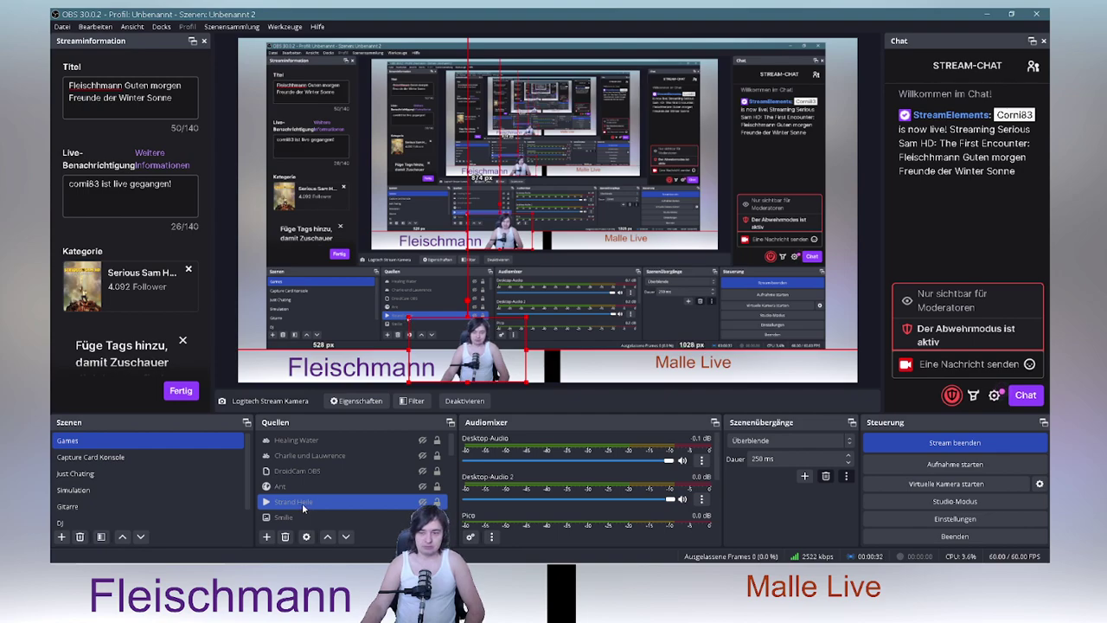
click(318, 485)
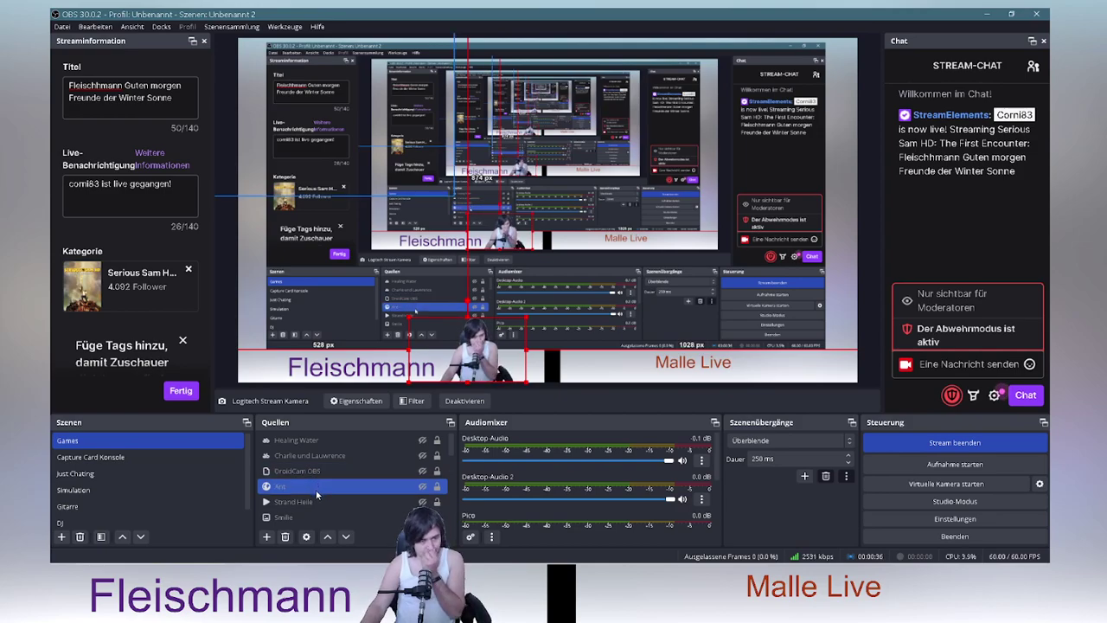
click(312, 501)
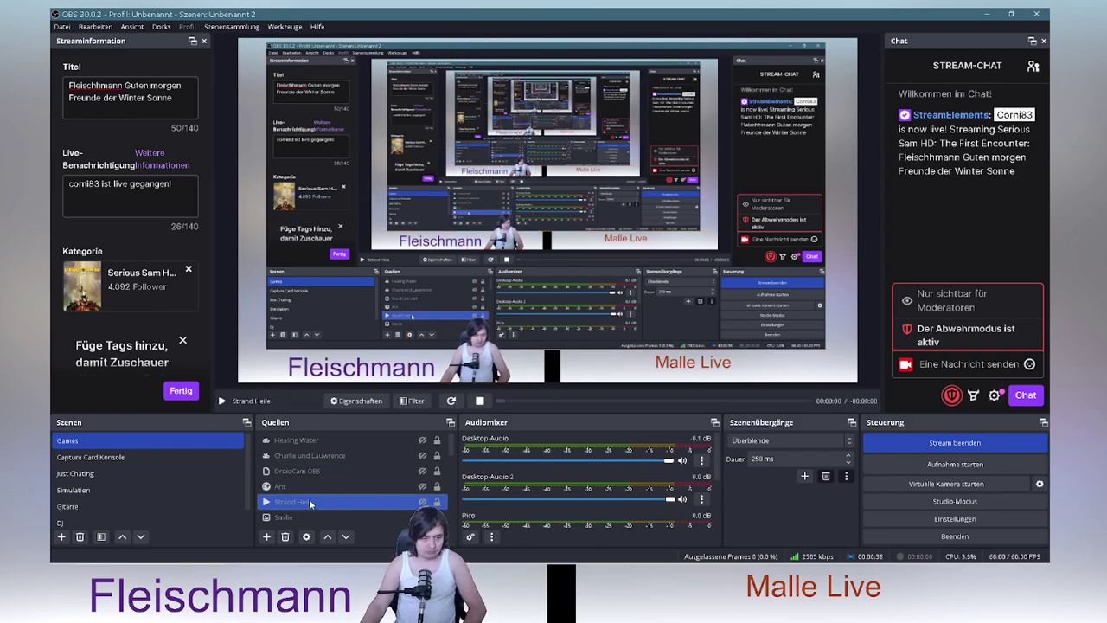
click(421, 501)
click(421, 501)
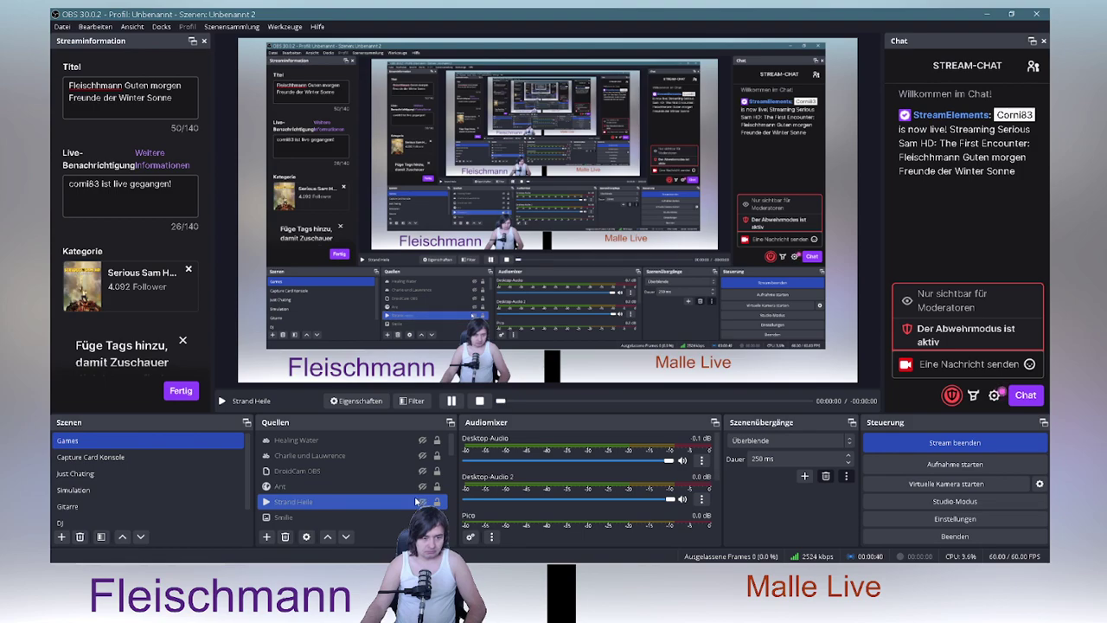
Show the Healing Water source in the Games scene
ctrl+click(381, 485)
ctrl+click(396, 486)
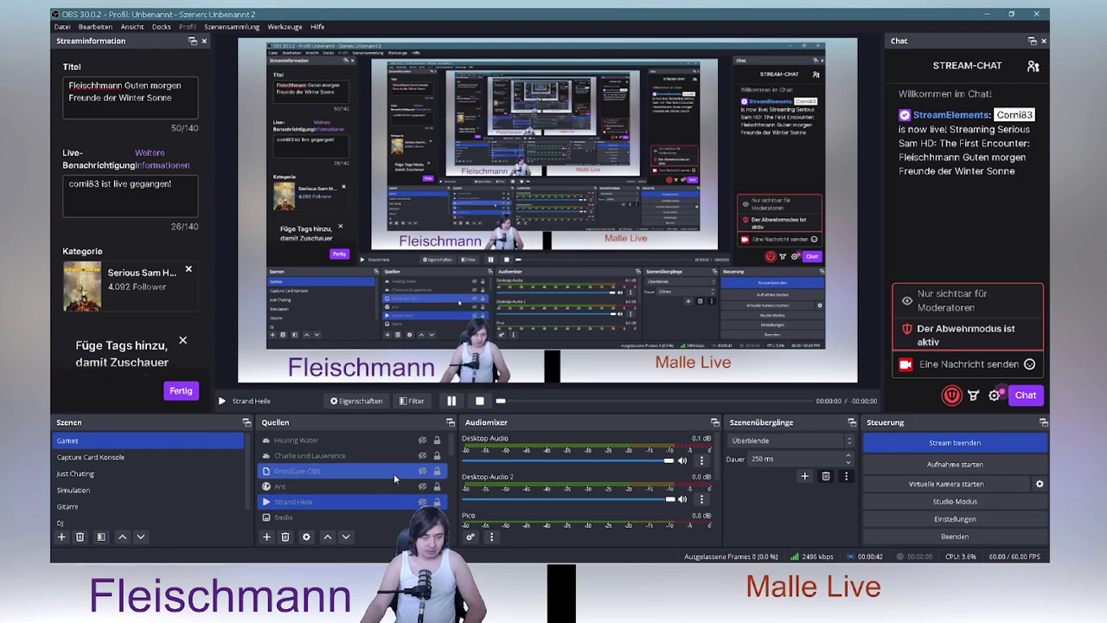
ctrl+click(349, 442)
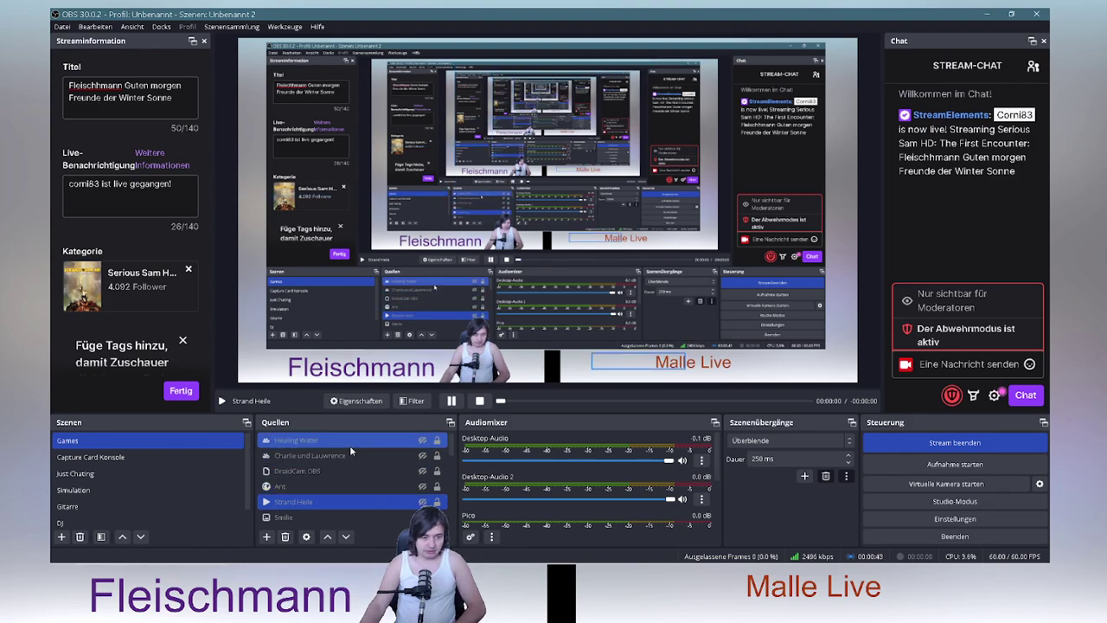
click(422, 440)
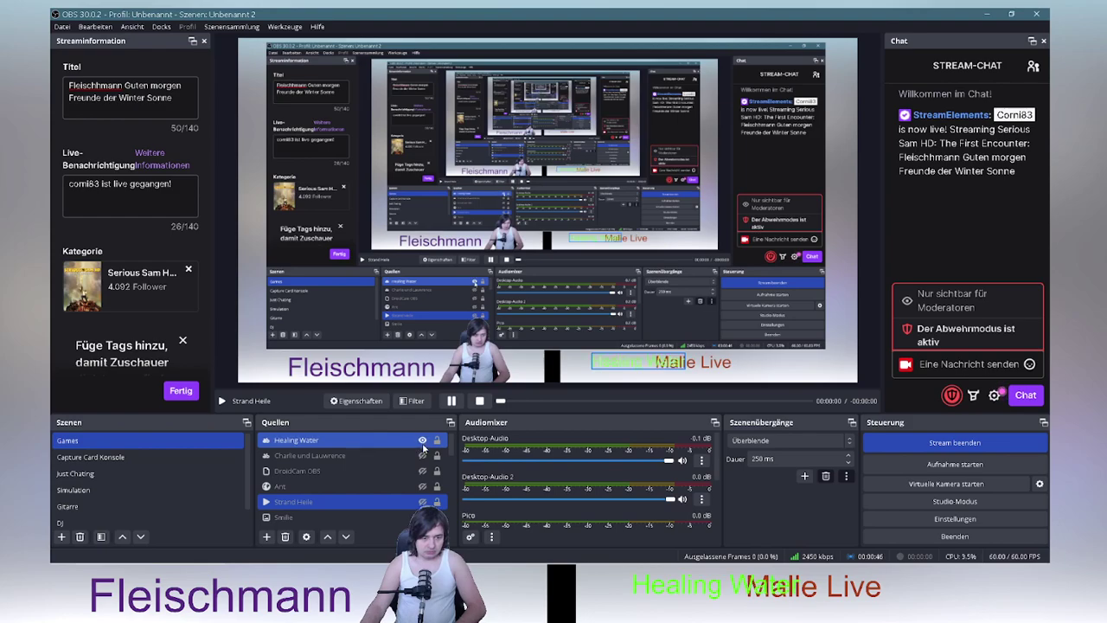
ctrl+click(397, 441)
ctrl+click(420, 460)
ctrl+click(421, 459)
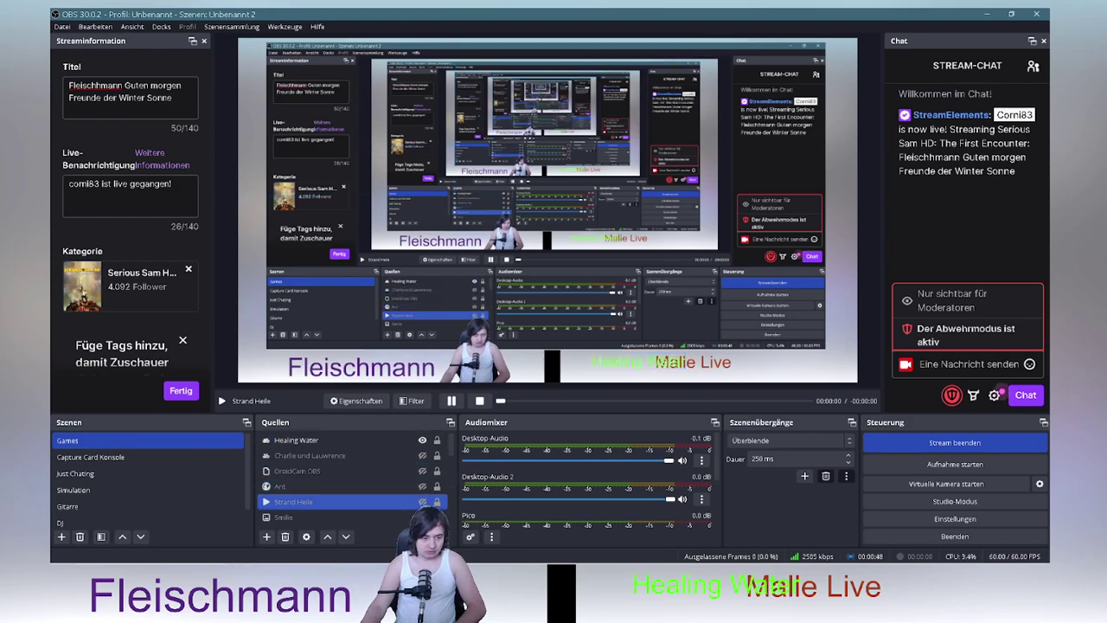
Show the Smilie image source in the Games scene
ctrl+click(407, 517)
click(422, 517)
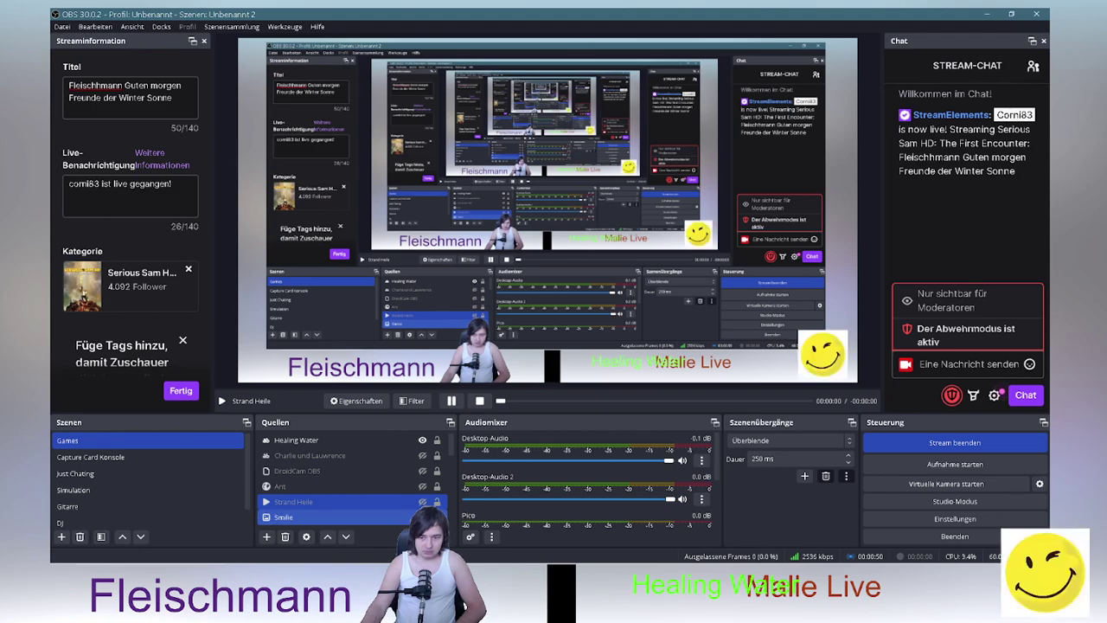
ctrl+click(406, 518)
scroll(451, 458, down, 1)
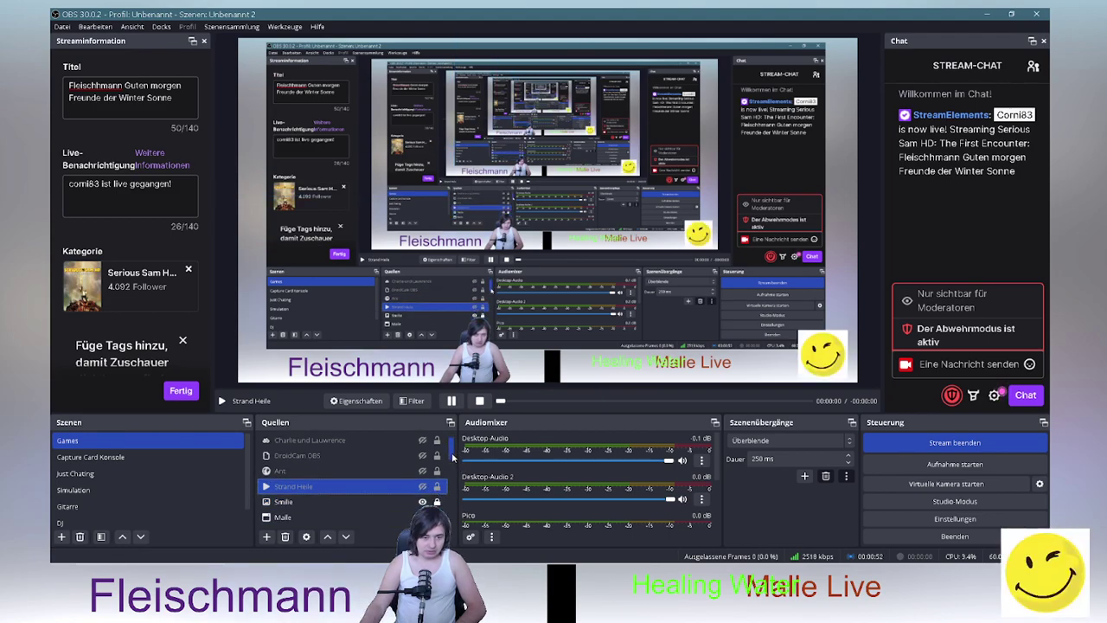
Hide the Malle and Malle Live sources in the Games scene
ctrl+click(318, 517)
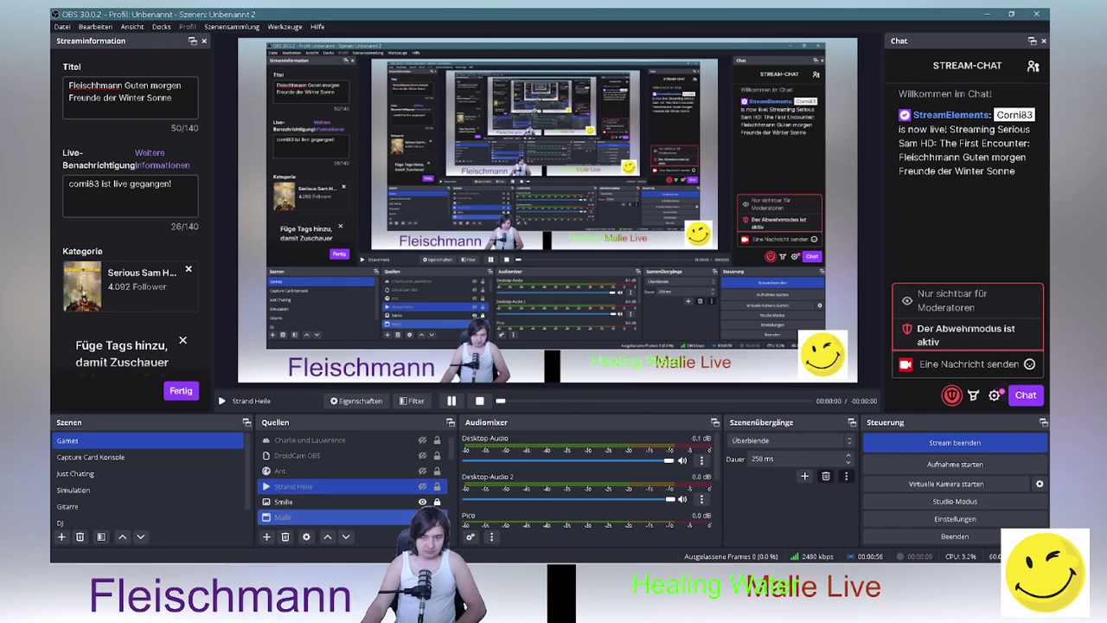
click(422, 516)
key(shift+Up)
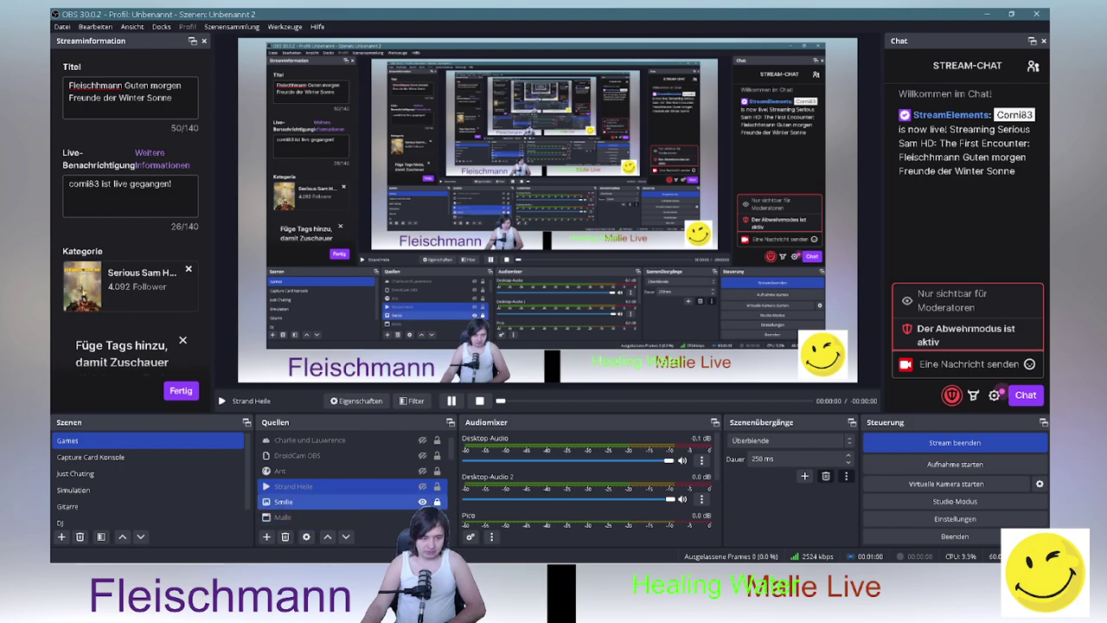
key(shift+Up)
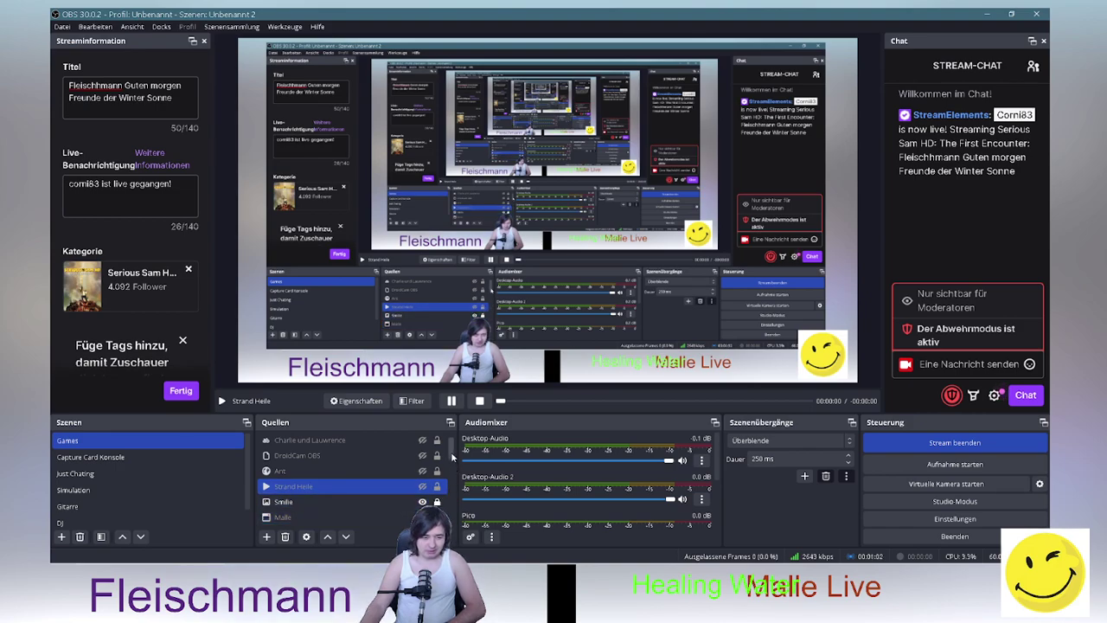
scroll(451, 459, down, 1)
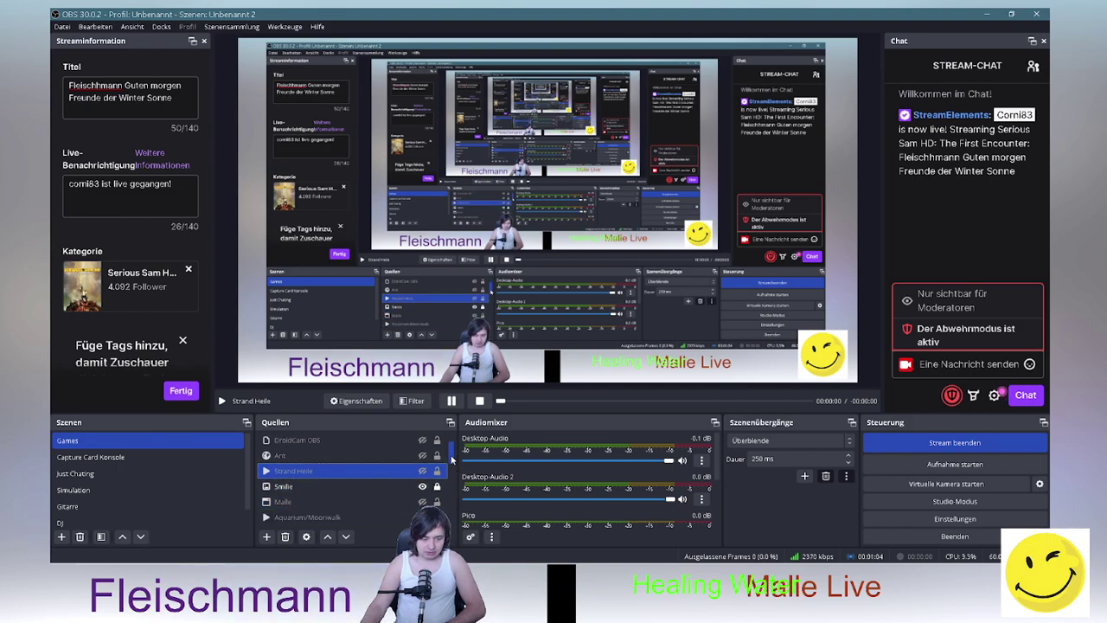
scroll(450, 463, down, 1)
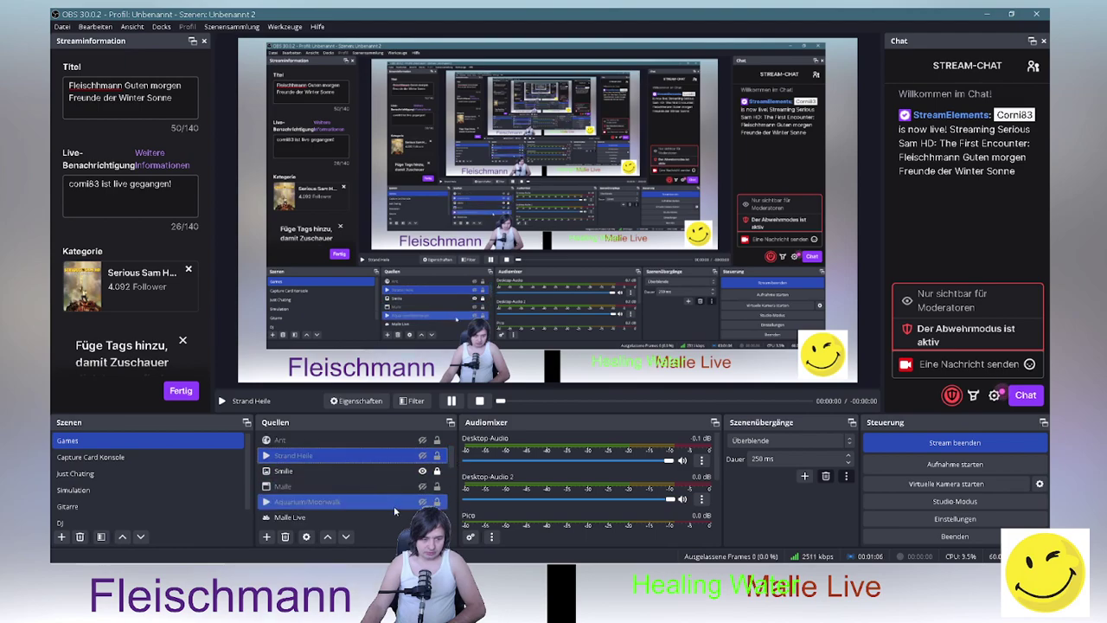
ctrl+click(432, 517)
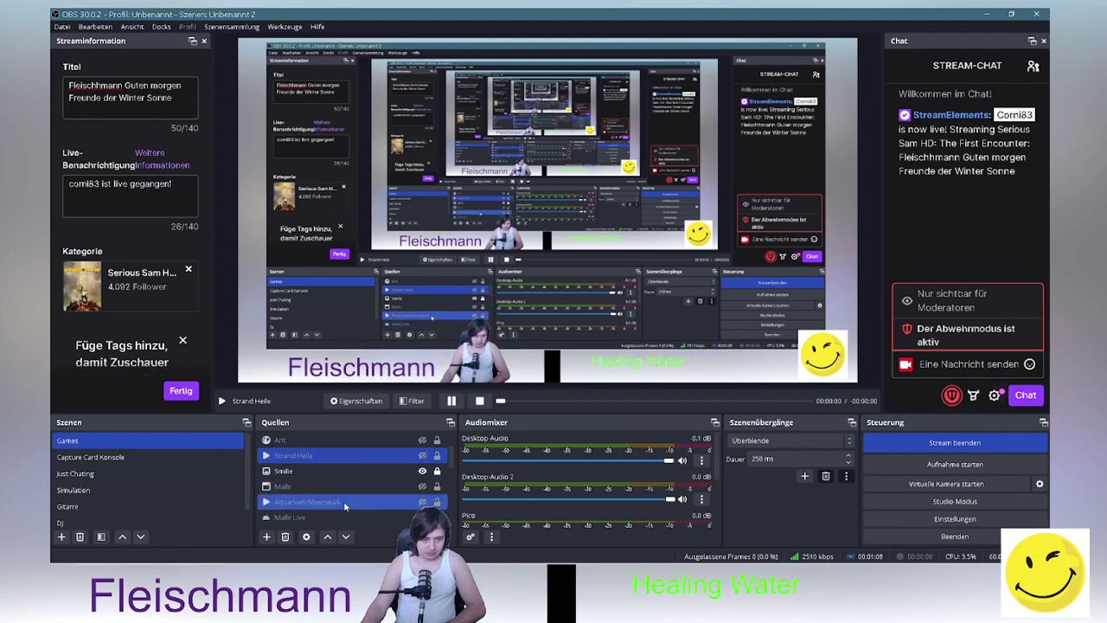
Show the Aquarium/Moonwalk video source and leave it selected
click(343, 501)
click(422, 502)
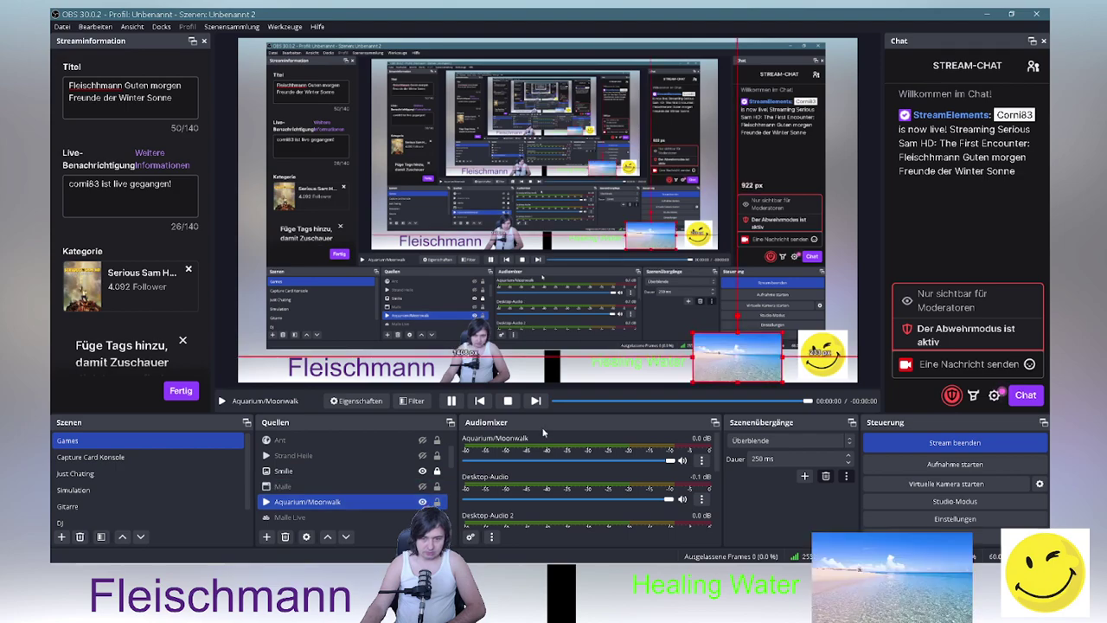
click(651, 380)
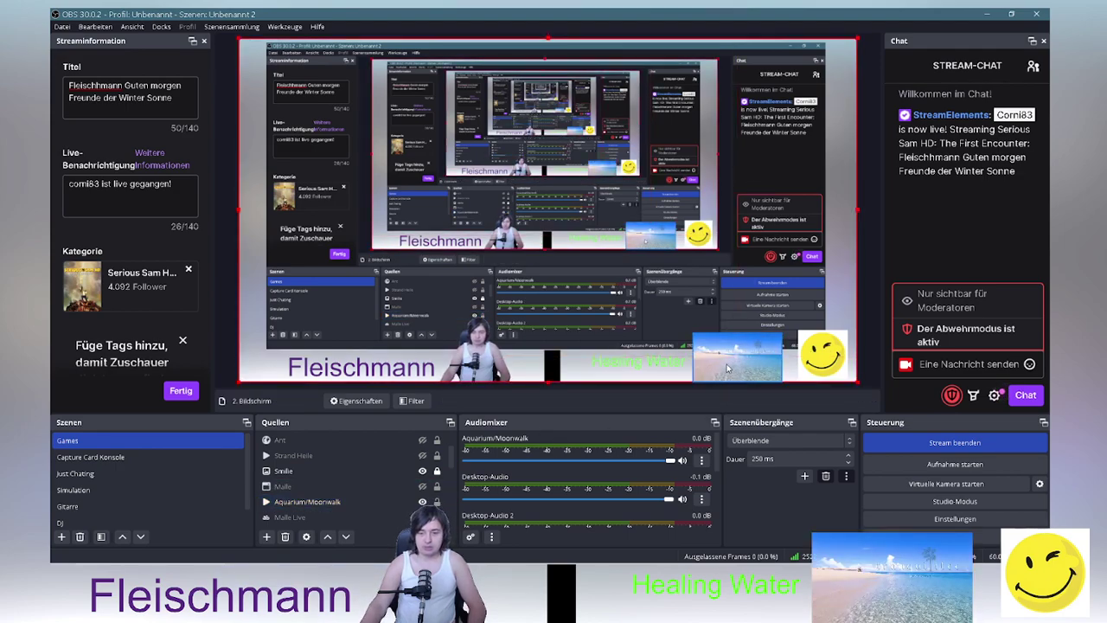
click(389, 501)
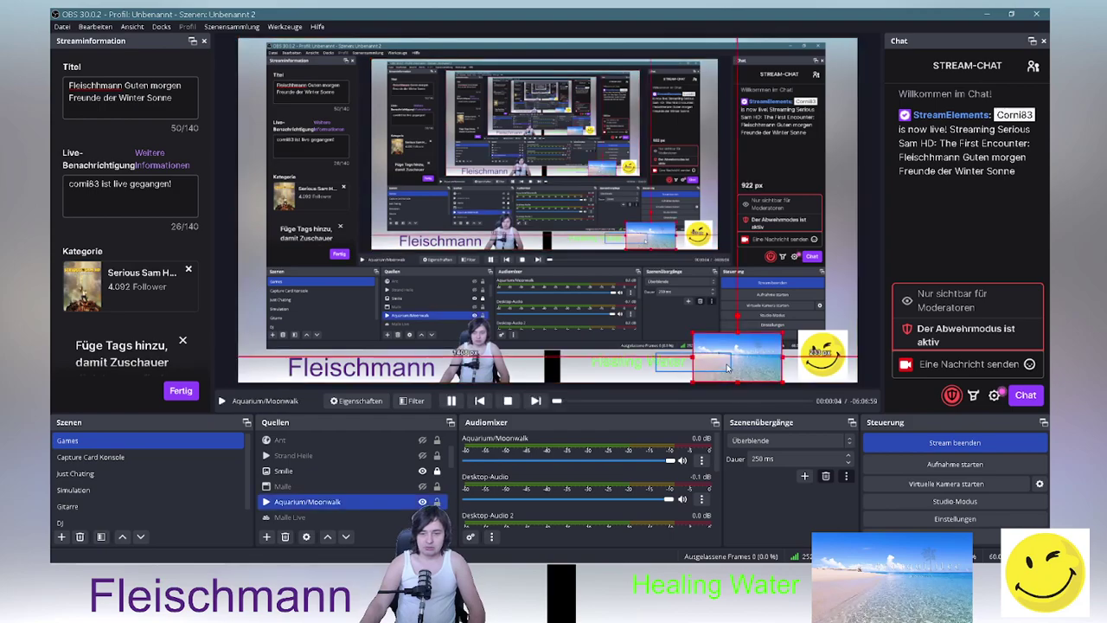
Add a User-defined shader effect filter with its default name to the Aquarium/Moonwalk source
right_click(319, 507)
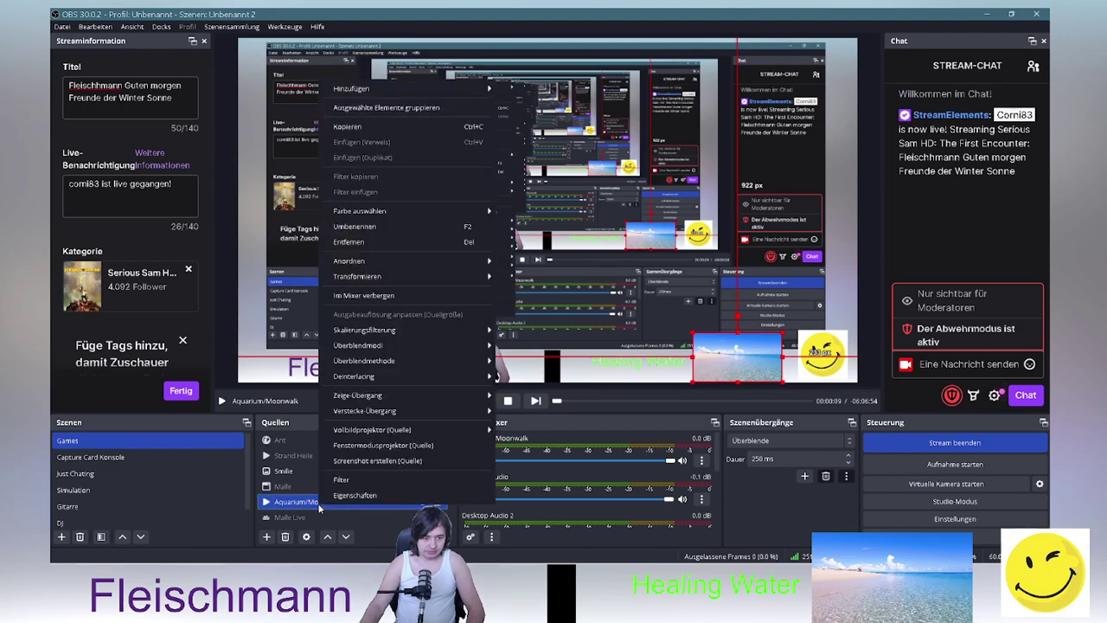
click(346, 479)
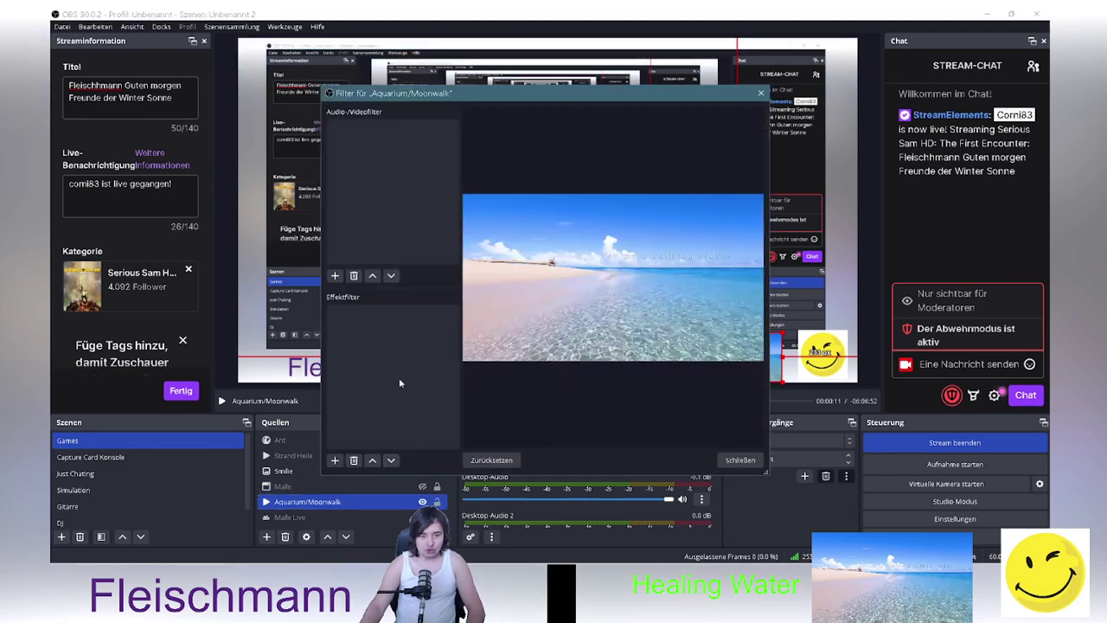
click(335, 461)
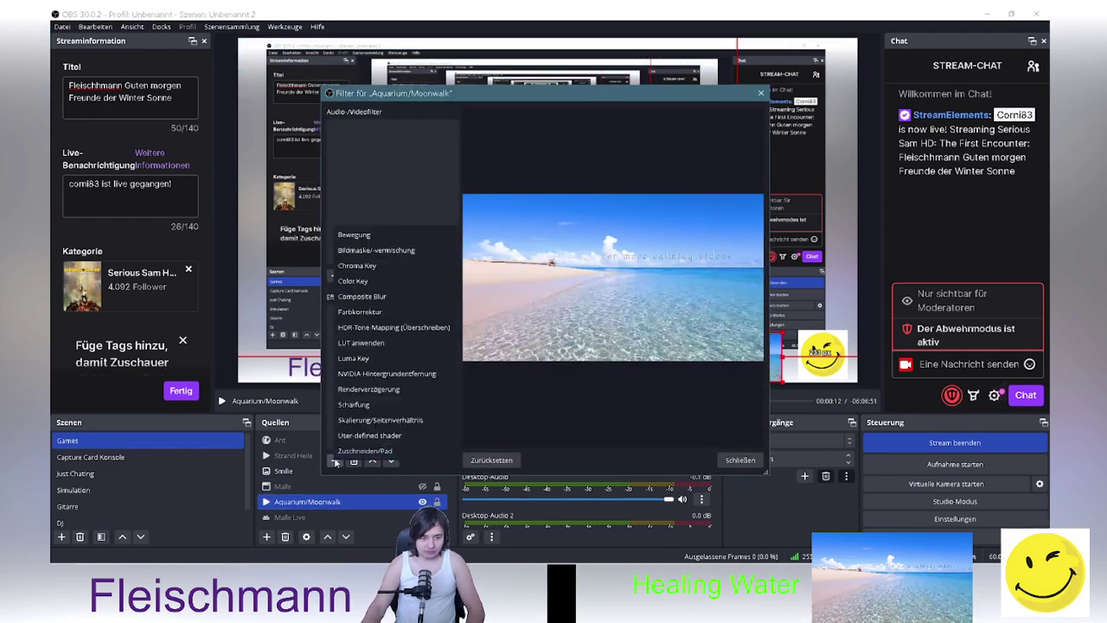
click(377, 437)
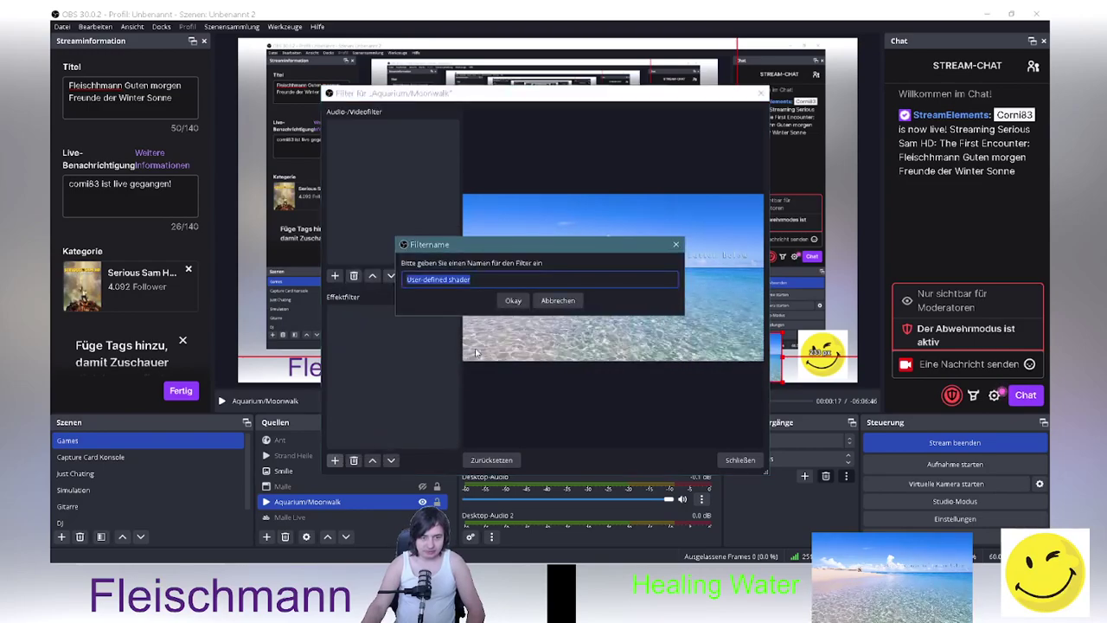
click(511, 301)
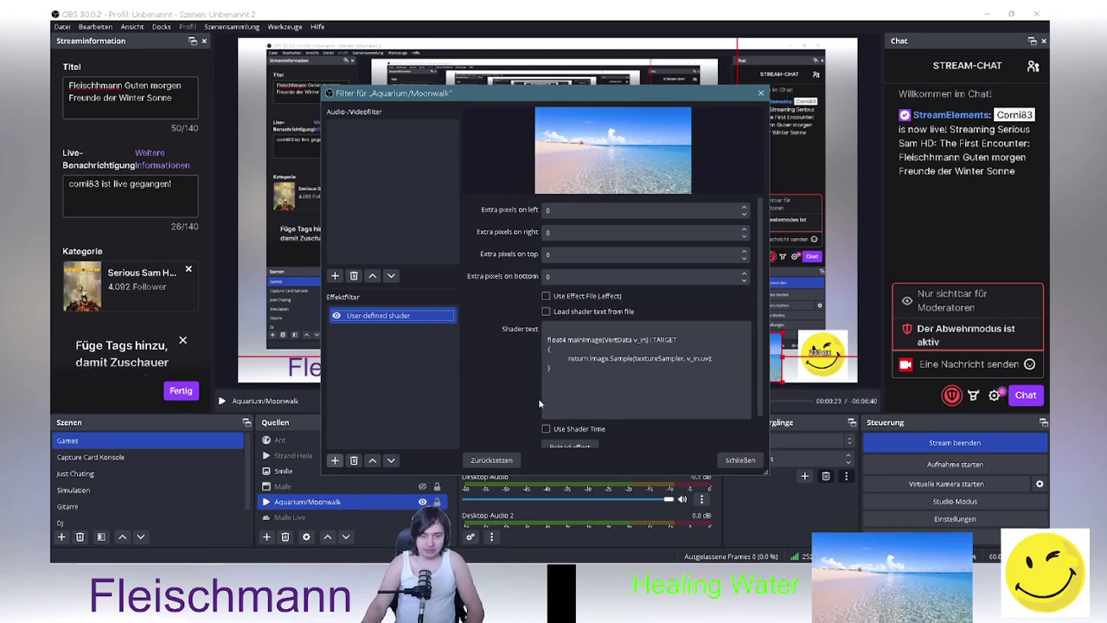
Enable loading the shader text from a file and load rounded_rect.shader from the obs-shaderfilter examples folder
scroll(759, 305, down, 1)
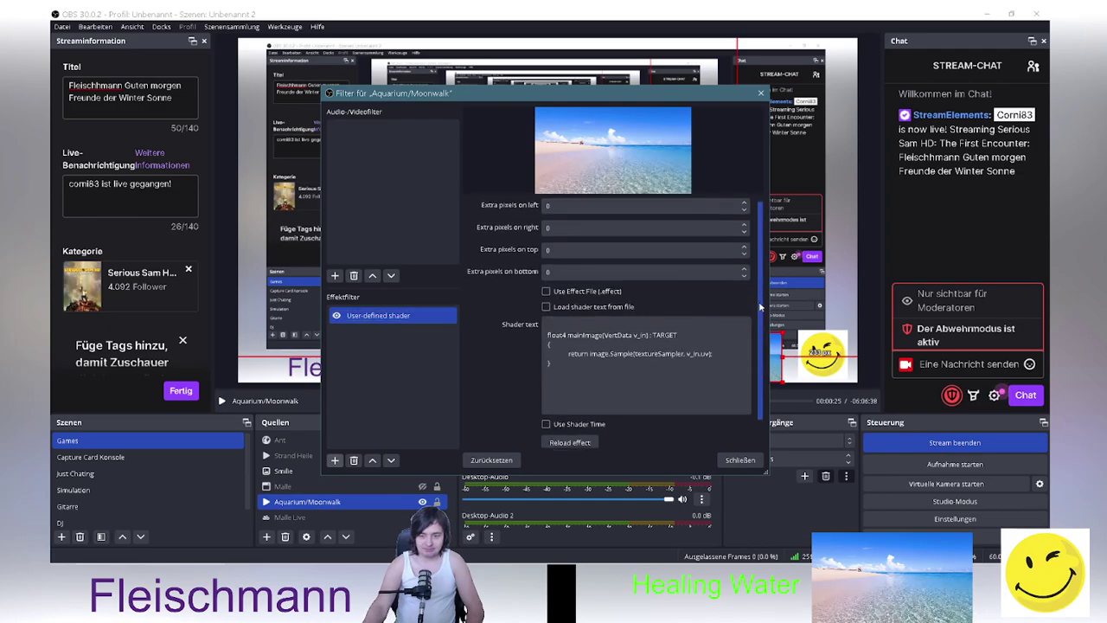
scroll(759, 304, down, 2)
click(547, 261)
click(547, 261)
click(546, 276)
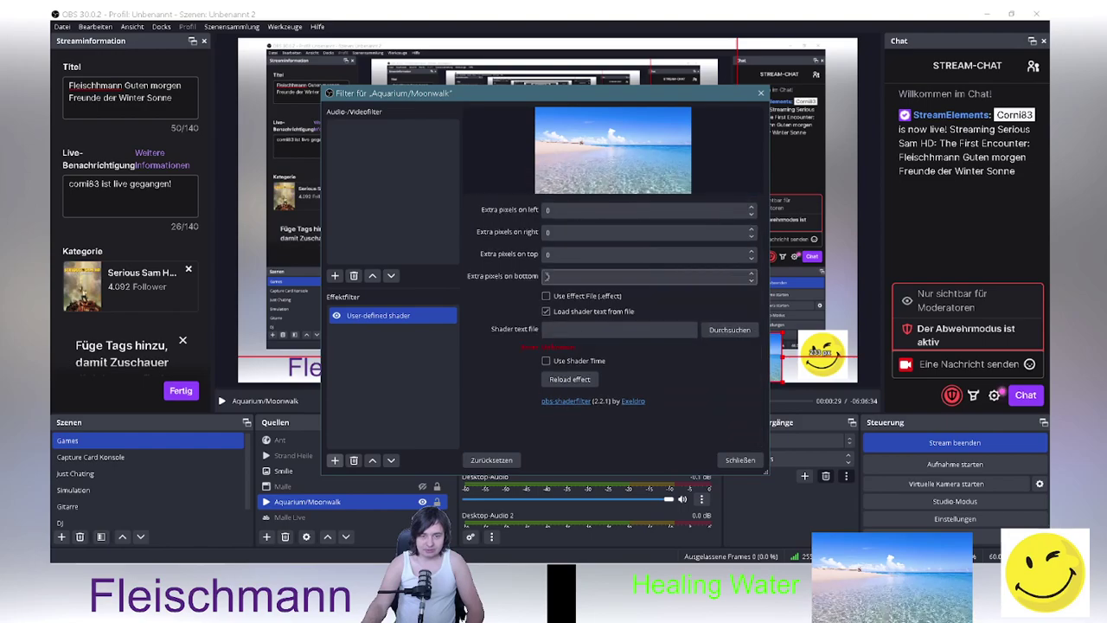
click(746, 334)
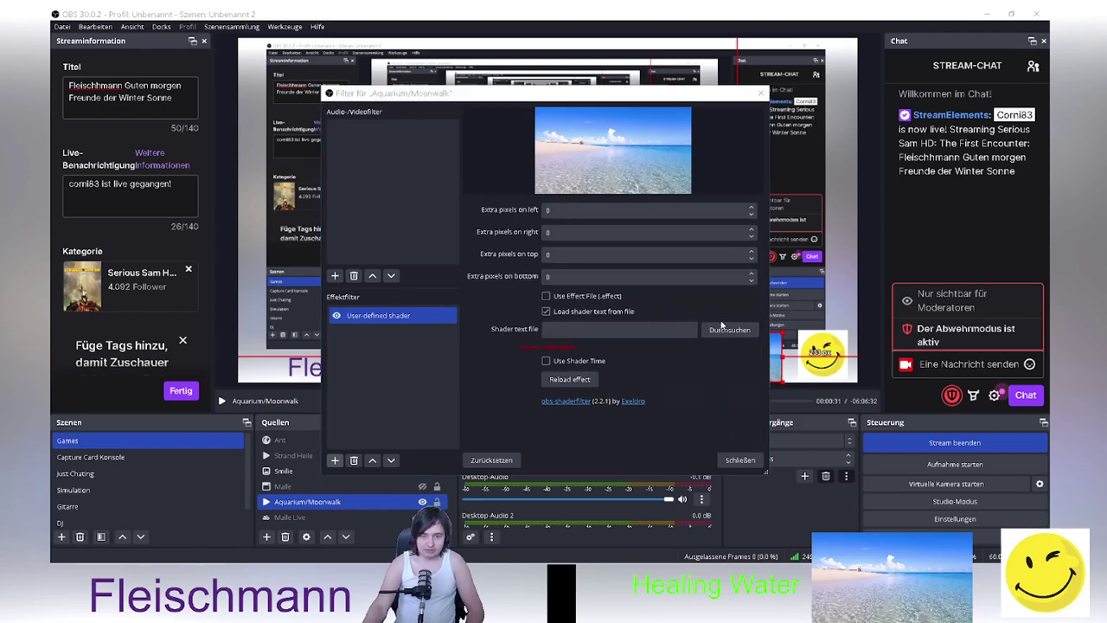
drag(811, 182, 809, 301)
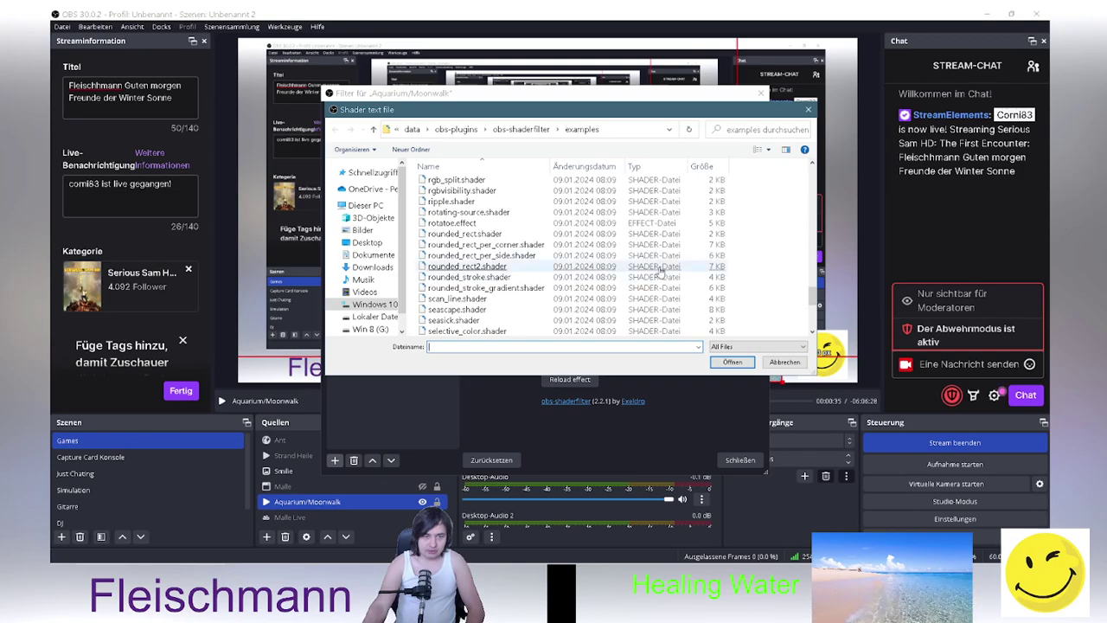
double_click(471, 235)
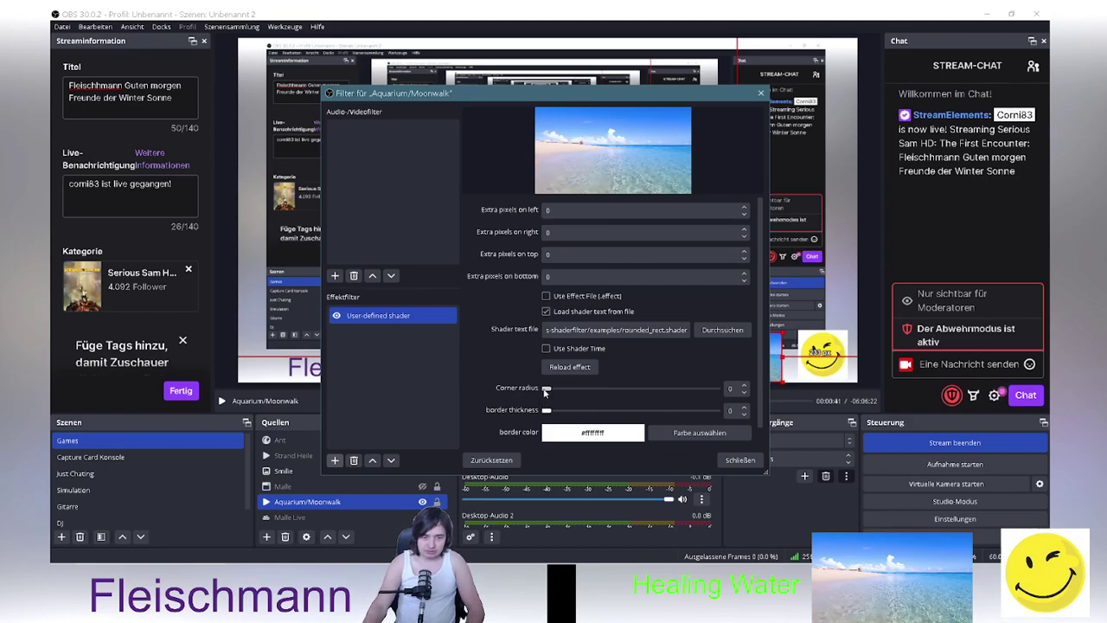
Set the shader's corner radius to 84 and its border thickness to 0
drag(551, 390, 575, 391)
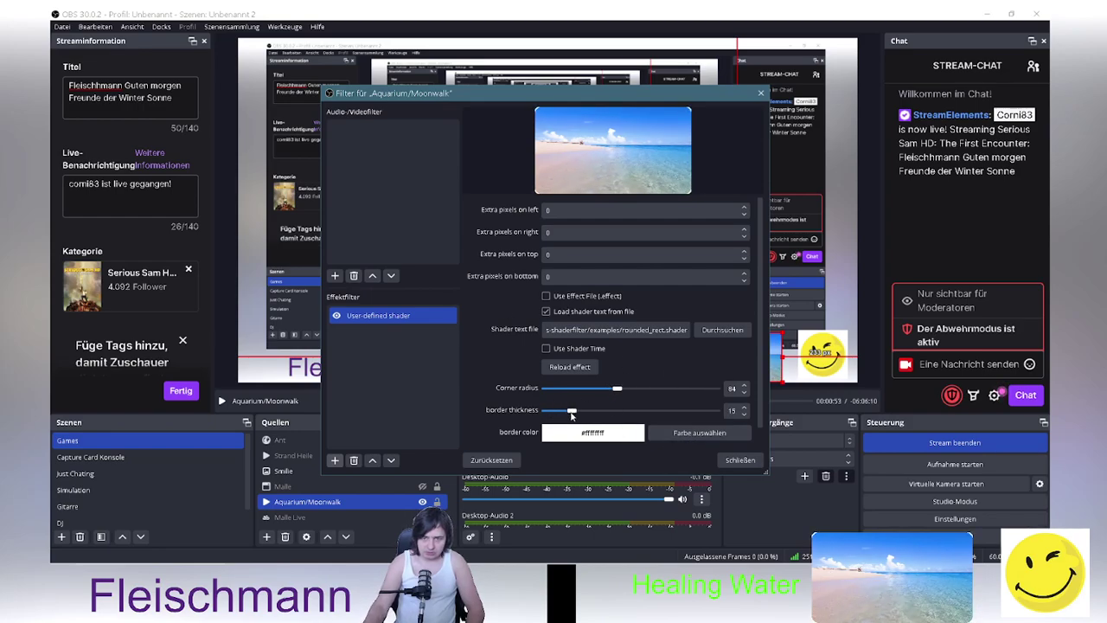
drag(594, 419, 535, 419)
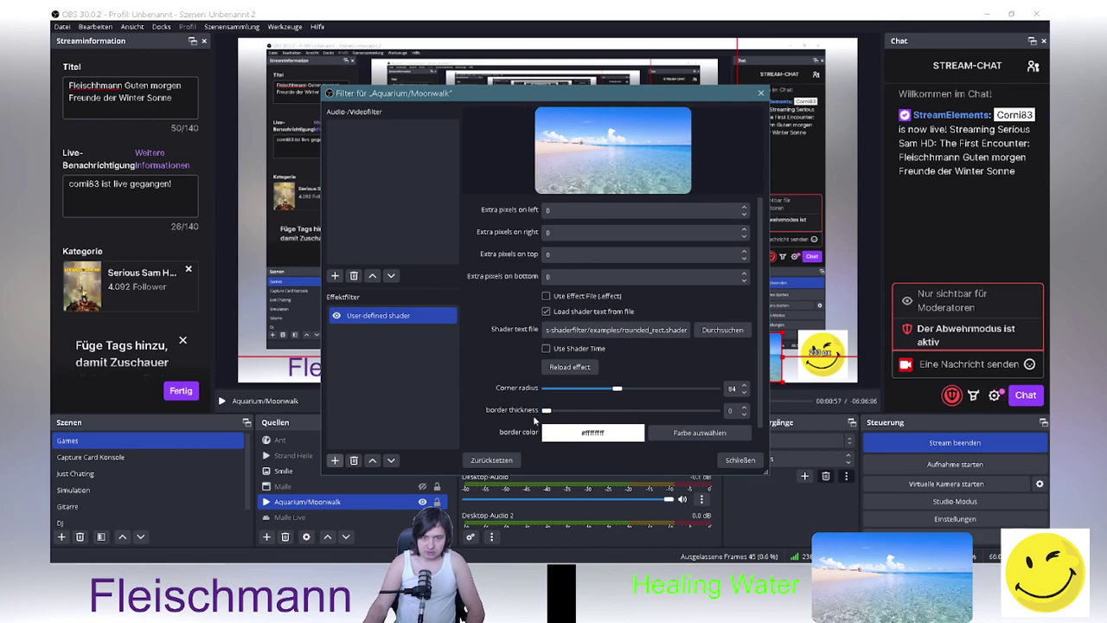
Replace the filter's shader file with rounded_rect2.shader from the examples folder
click(723, 329)
drag(813, 178, 819, 301)
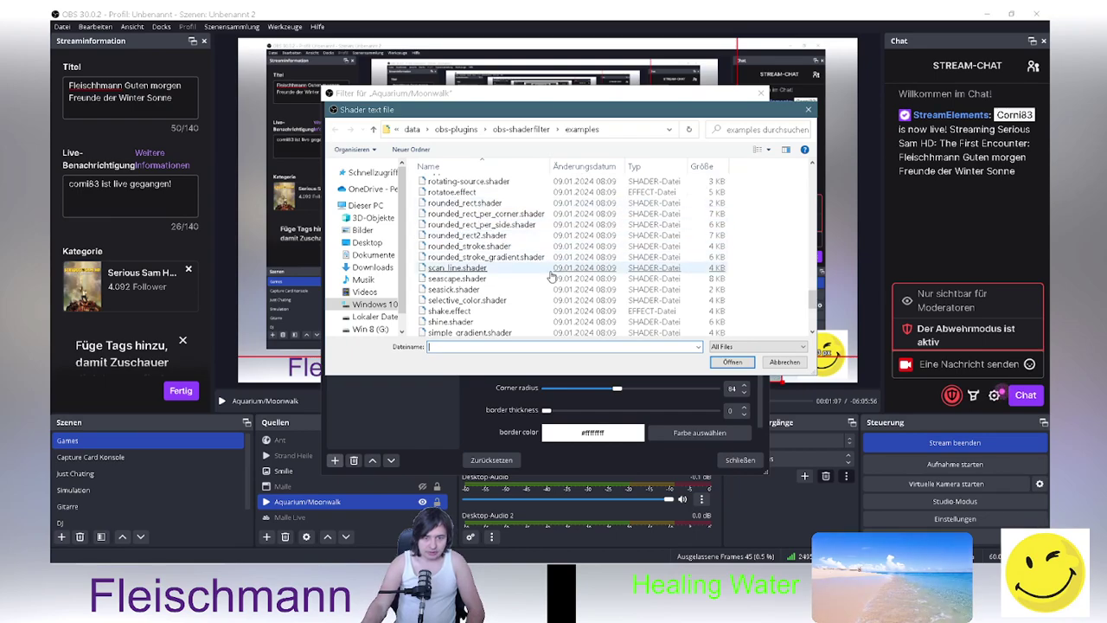
double_click(479, 238)
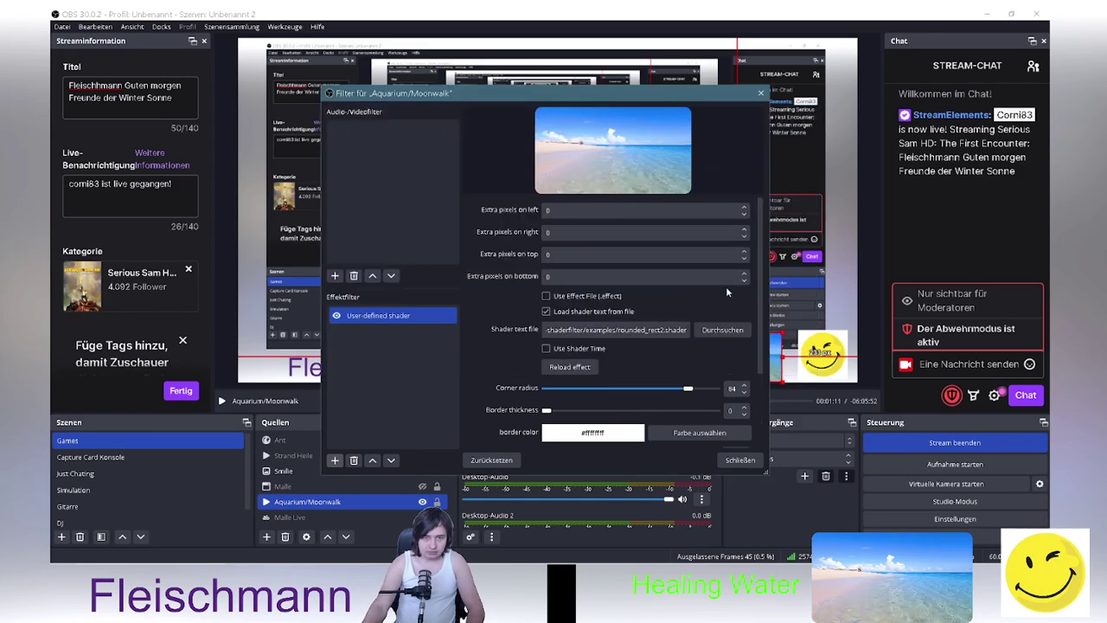
Set the Aquarium/Moonwalk shader's border thickness to 24 and close the source's filter settings
drag(547, 413, 586, 414)
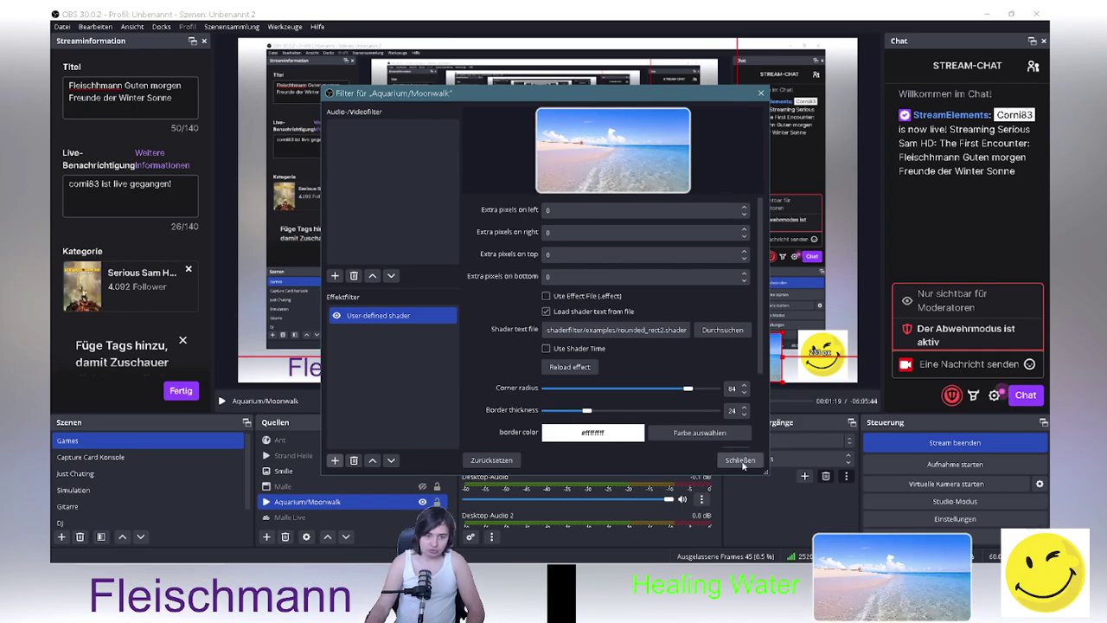
click(740, 460)
click(632, 377)
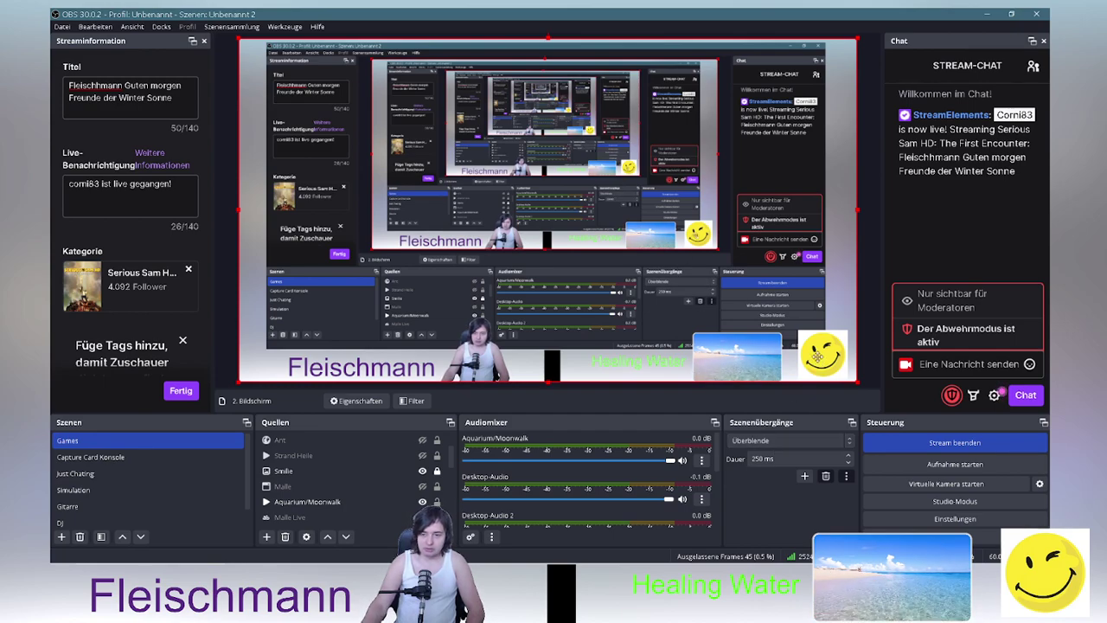
Unlock the Smilie source and move the smiley slightly to the left in the preview
click(398, 476)
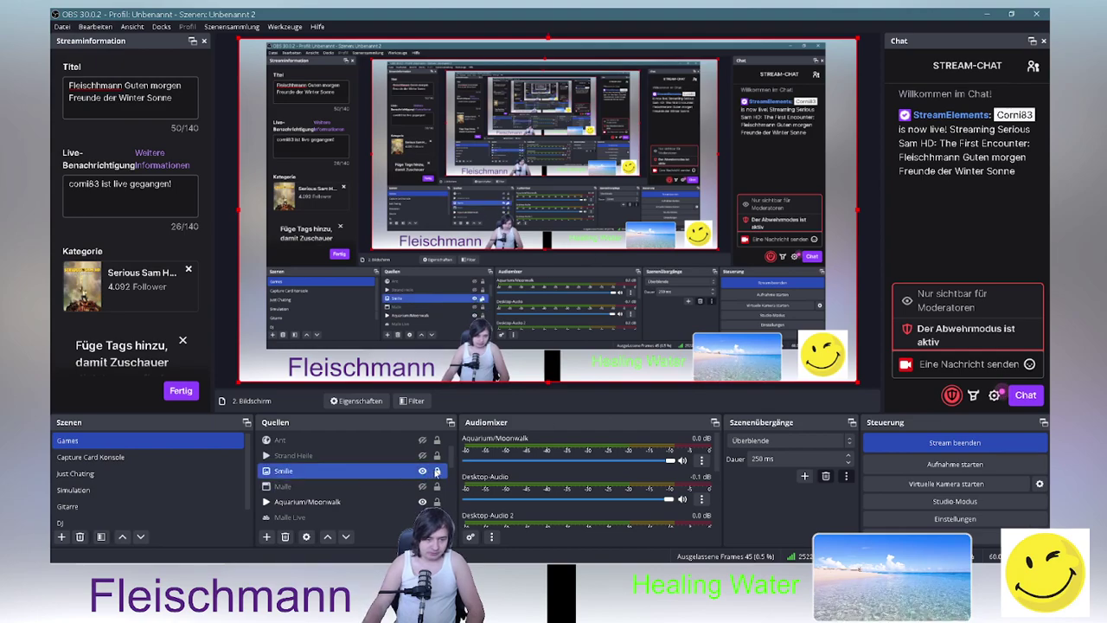
drag(821, 360, 807, 361)
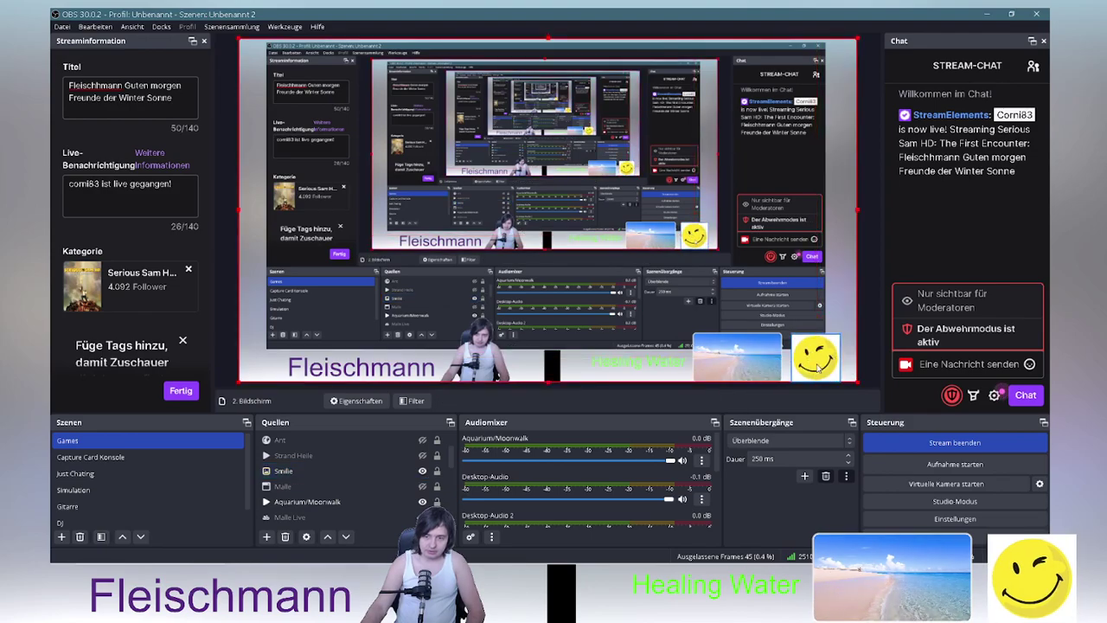
Add a User-defined shader effect filter with its default name to the Smilie source
right_click(818, 370)
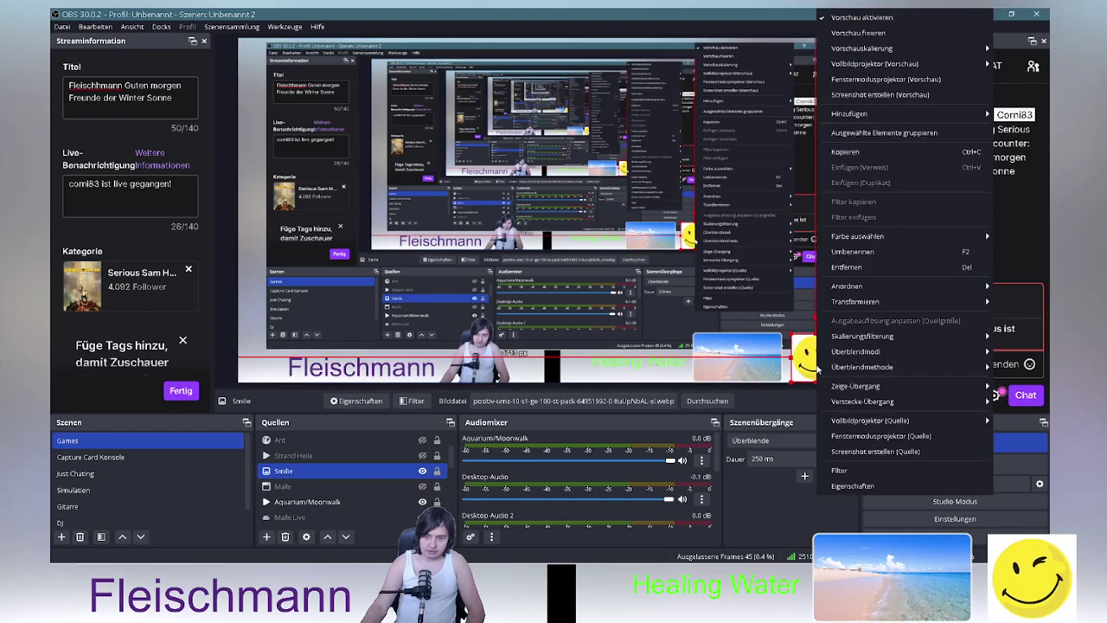
click(847, 469)
click(335, 460)
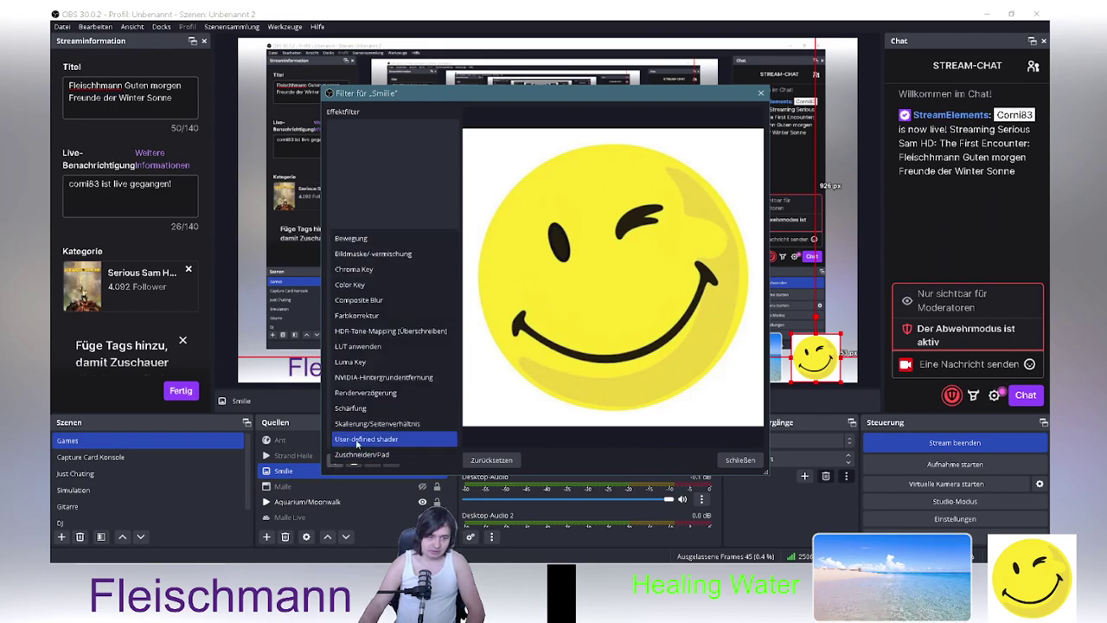
click(356, 439)
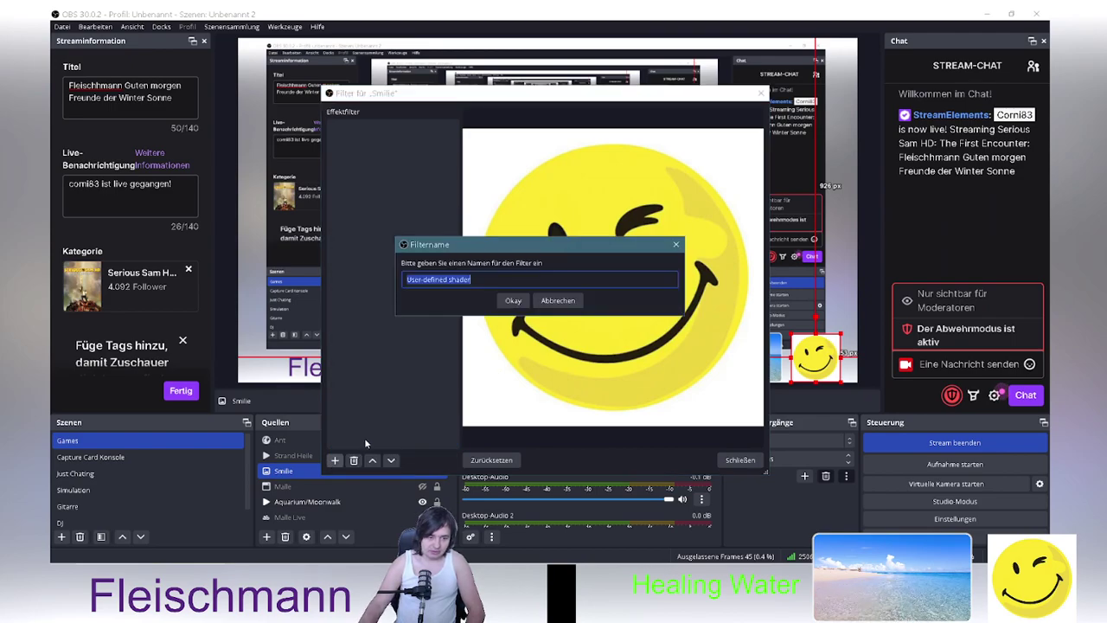
click(511, 302)
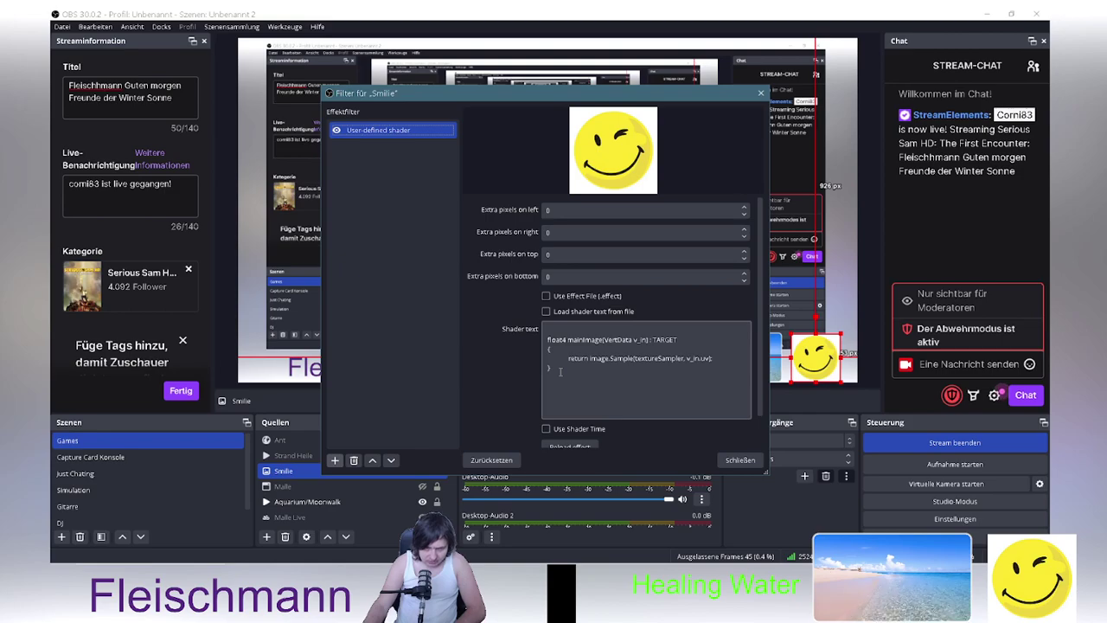
Enable loading the Smilie shader text from a file and load rounded_rect2.shader from the examples folder
click(546, 311)
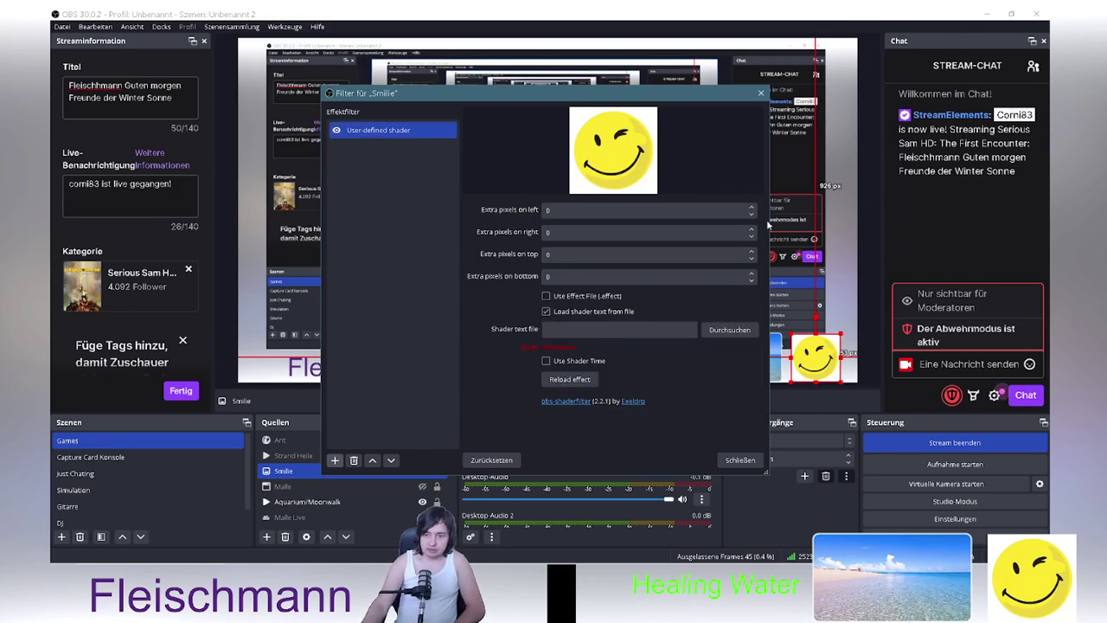
click(726, 330)
drag(810, 192, 803, 298)
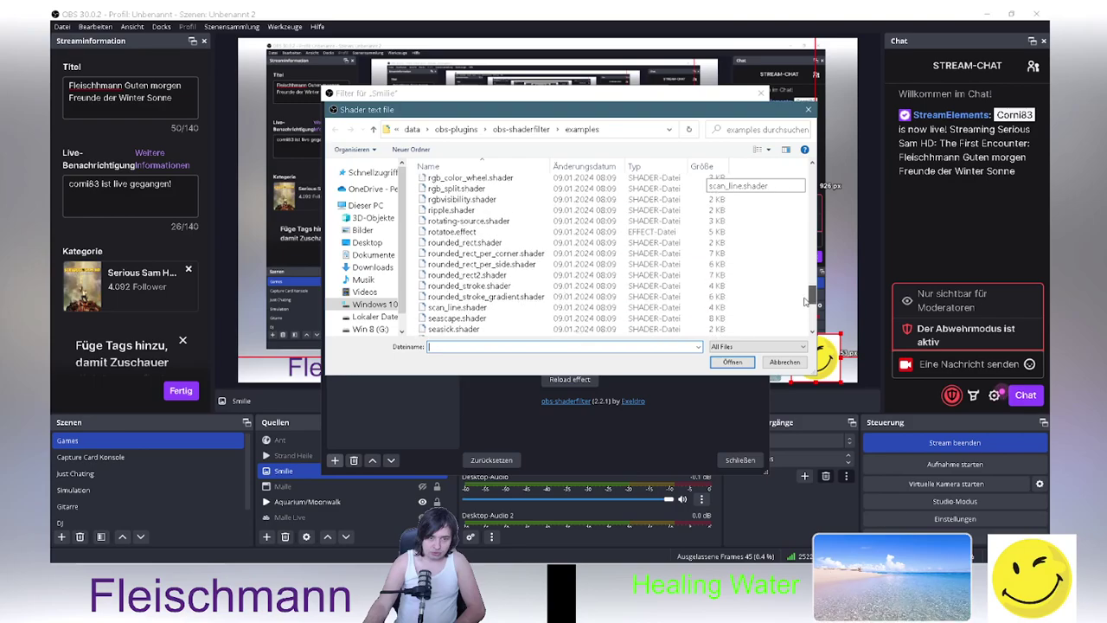
double_click(486, 276)
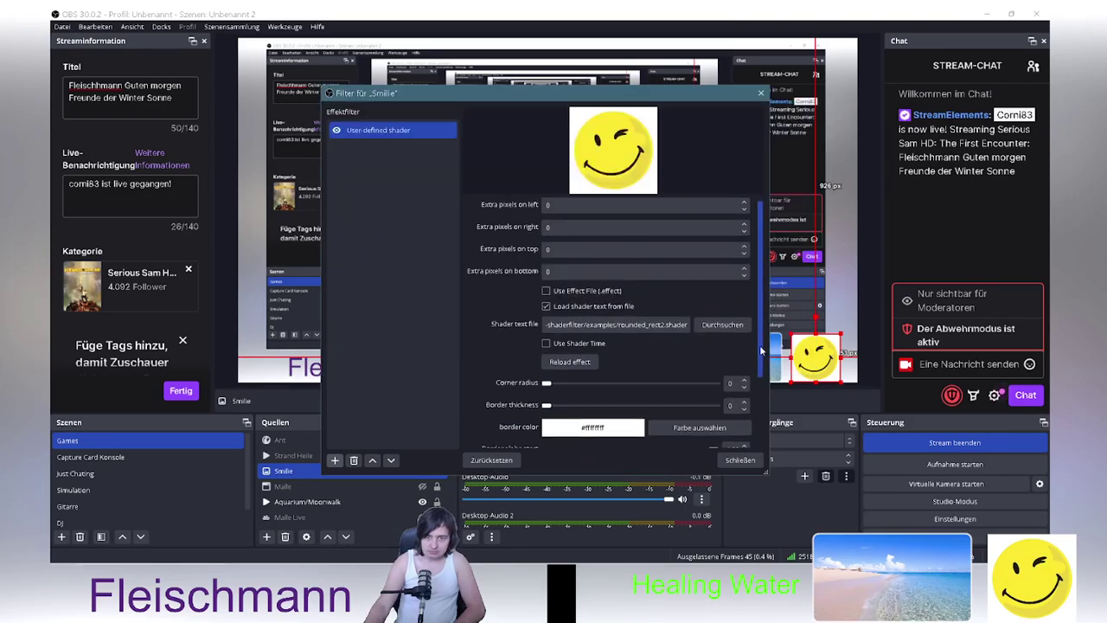
Set the Smilie shader's corner radius to 100 and its border thickness to 21
drag(552, 384, 571, 383)
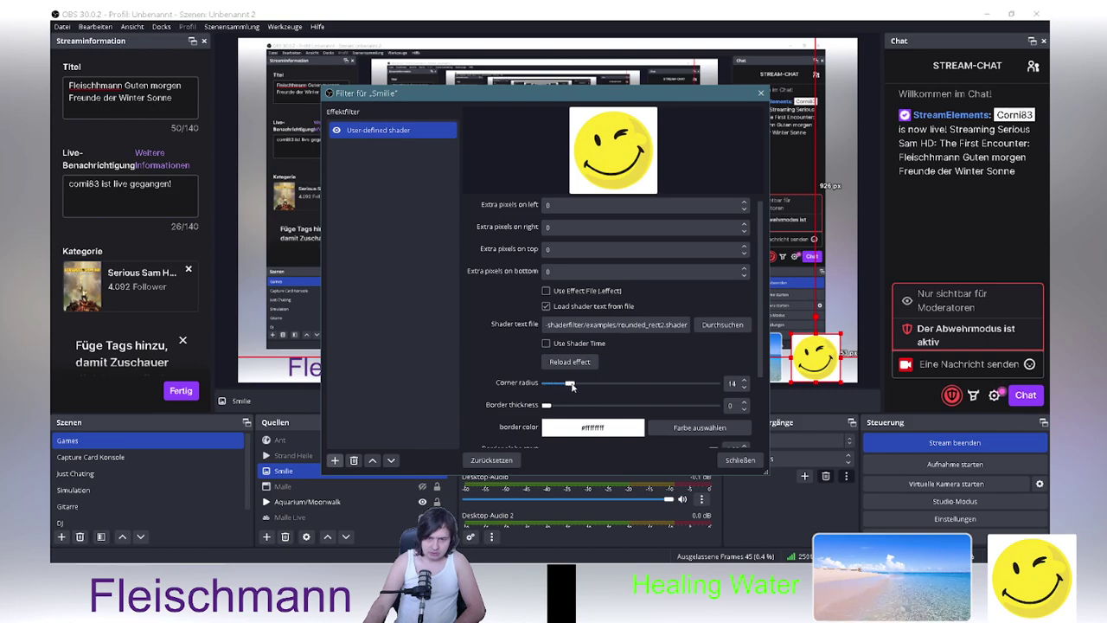
drag(666, 383, 741, 372)
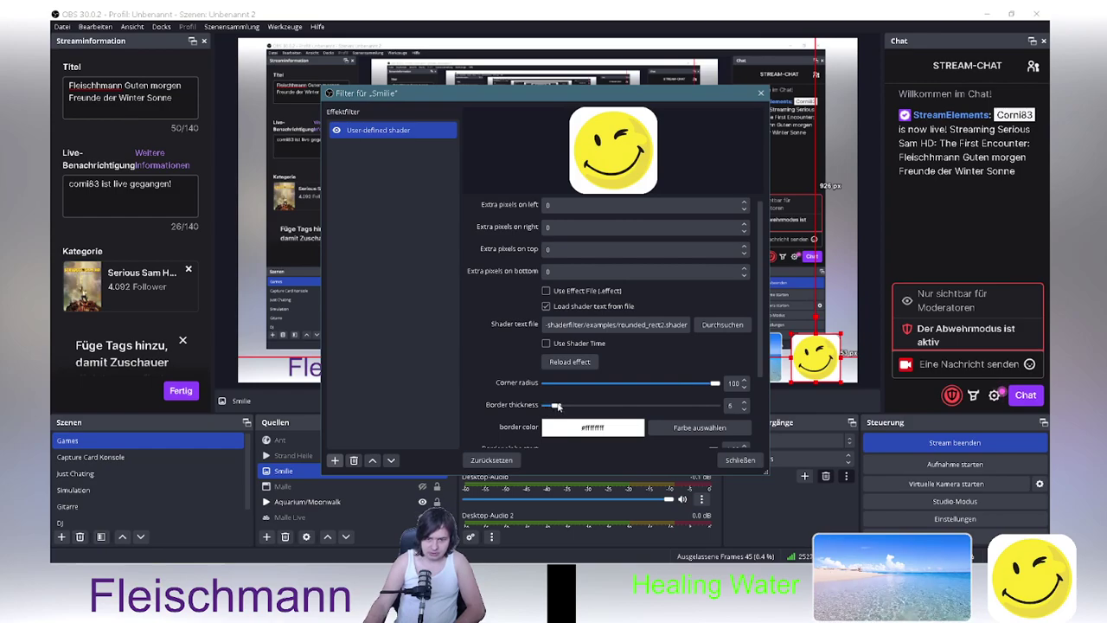
Change the Smilie shader's border color to light blue #55aaff and close the filter settings
click(675, 429)
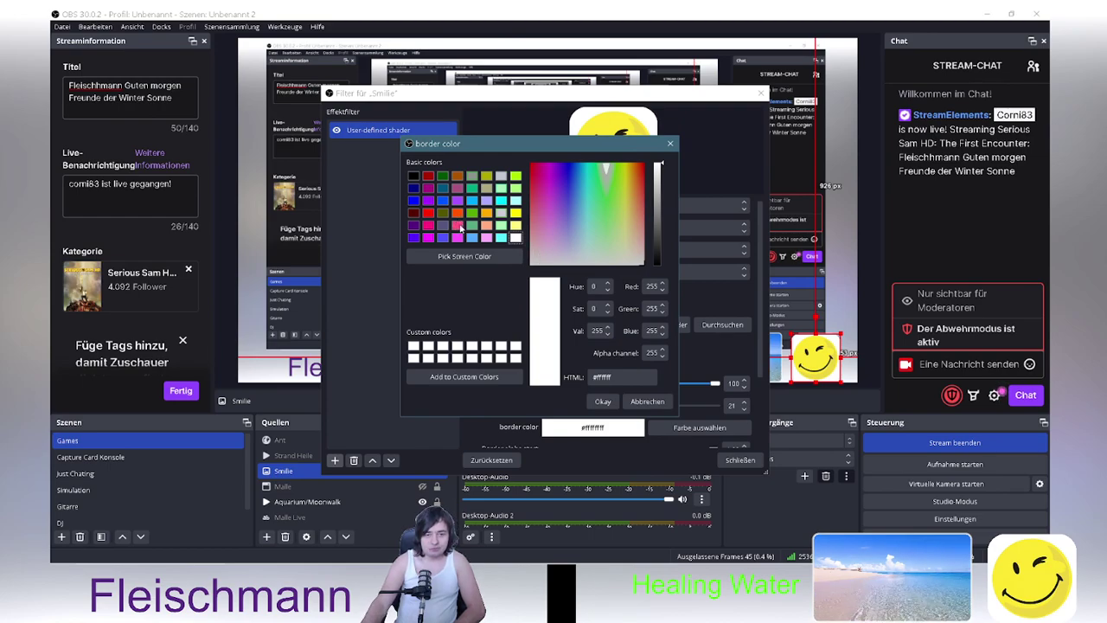
click(471, 237)
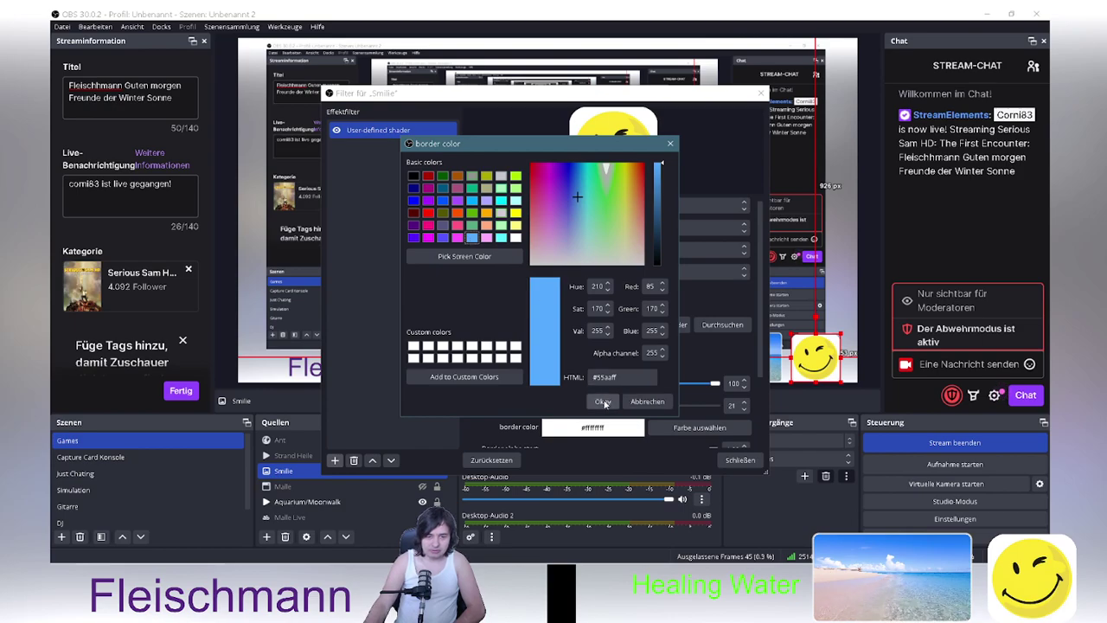
click(604, 402)
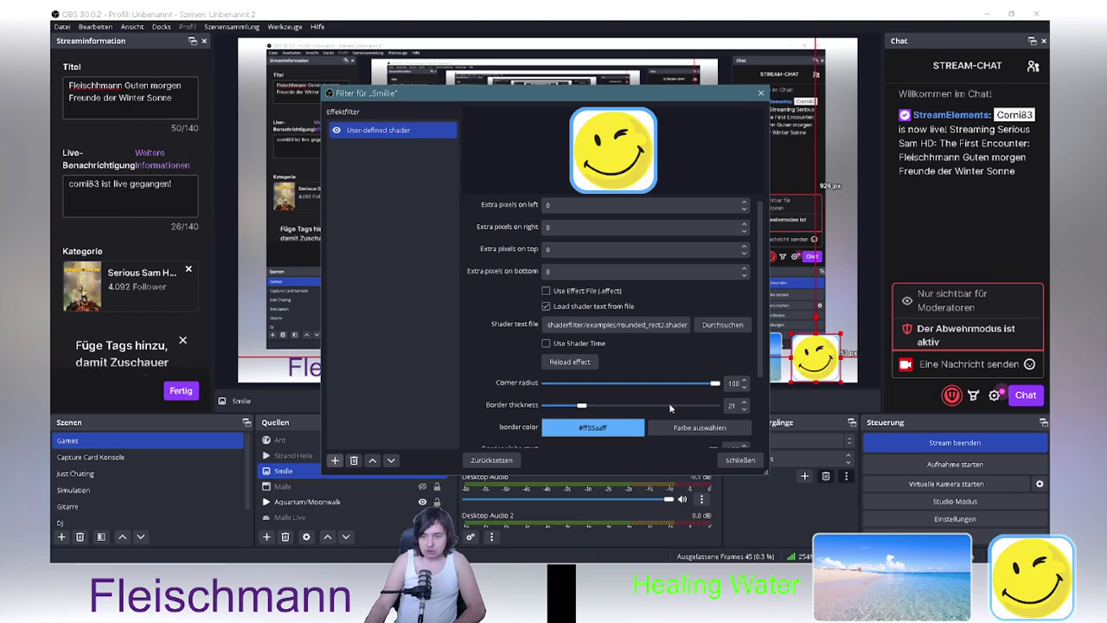
click(740, 459)
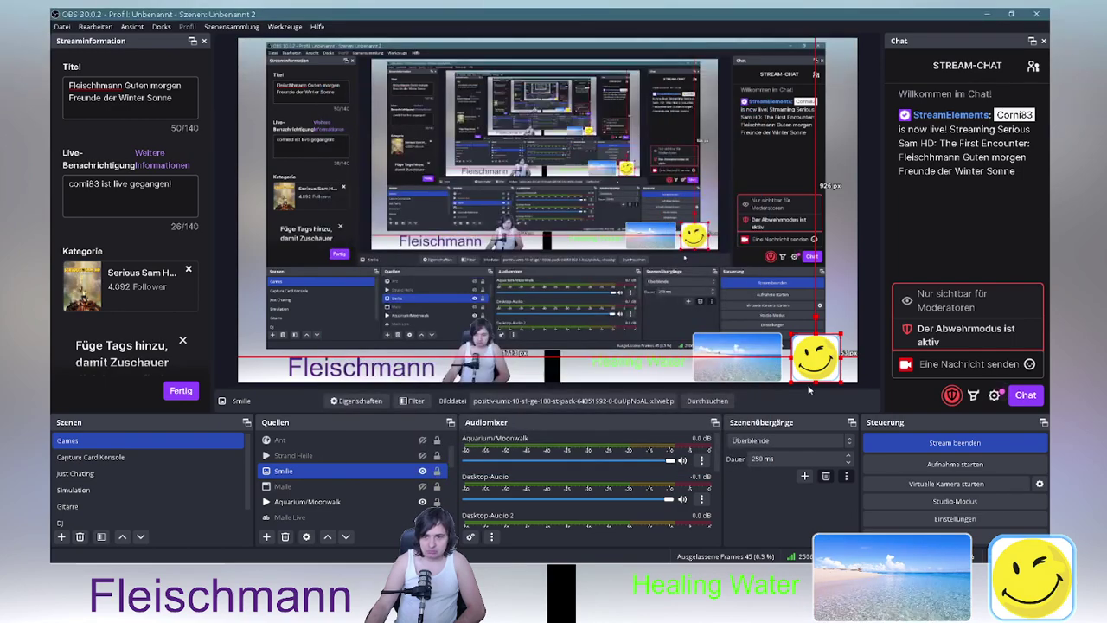
click(842, 312)
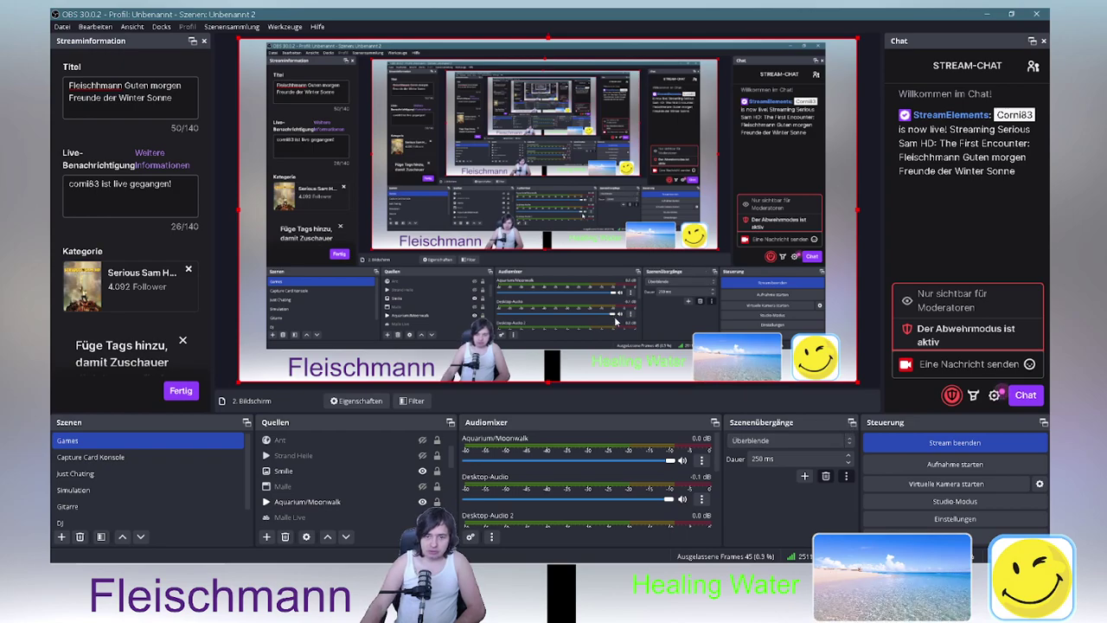
Open the filters of the Bildschirmaufnahme source and examine the settings of its User-defined shader
click(424, 441)
scroll(380, 485, down, 3)
click(344, 504)
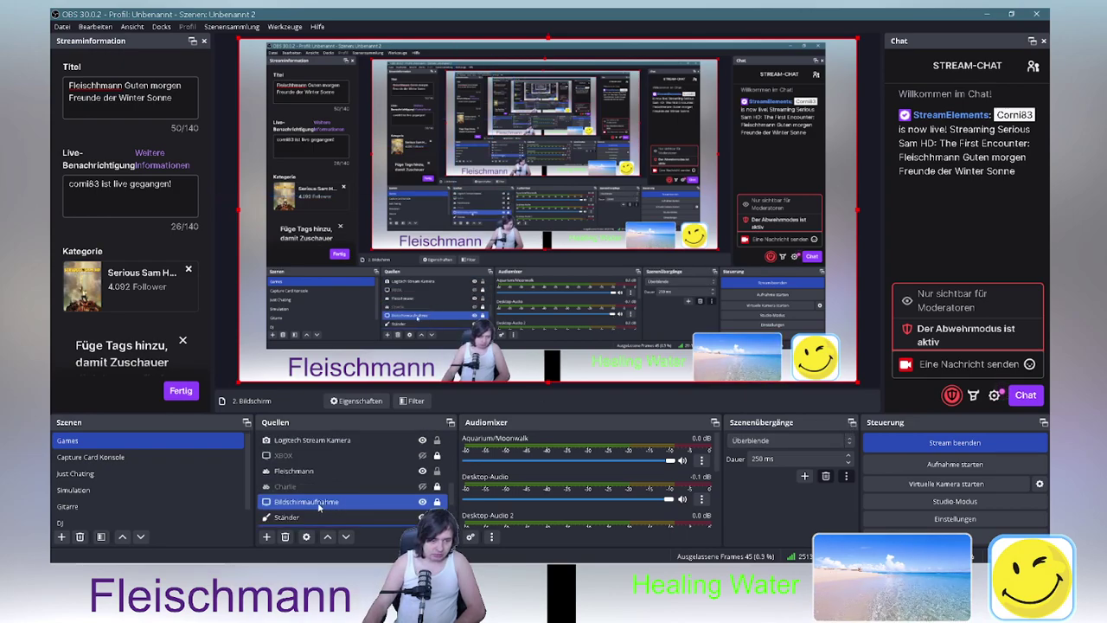
right_click(318, 507)
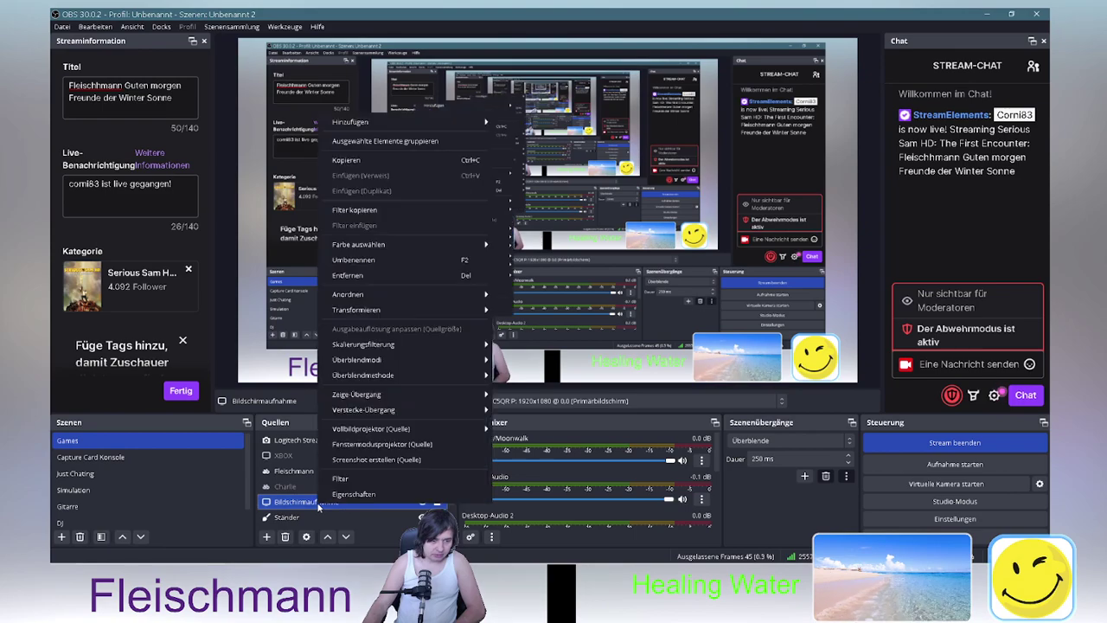
click(336, 487)
click(381, 200)
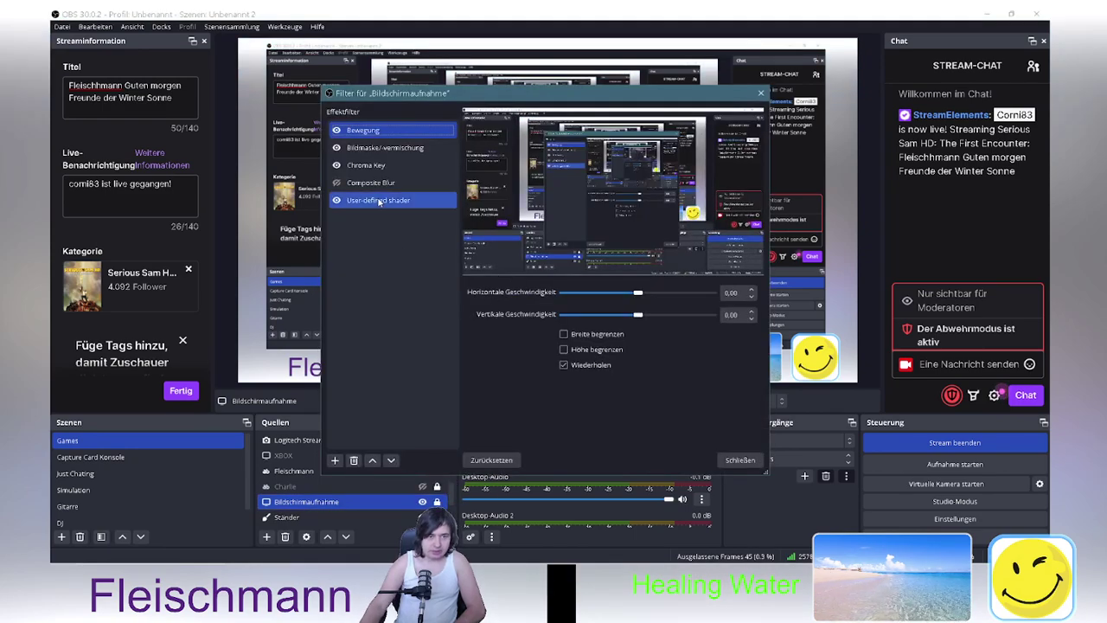
drag(586, 93, 315, 148)
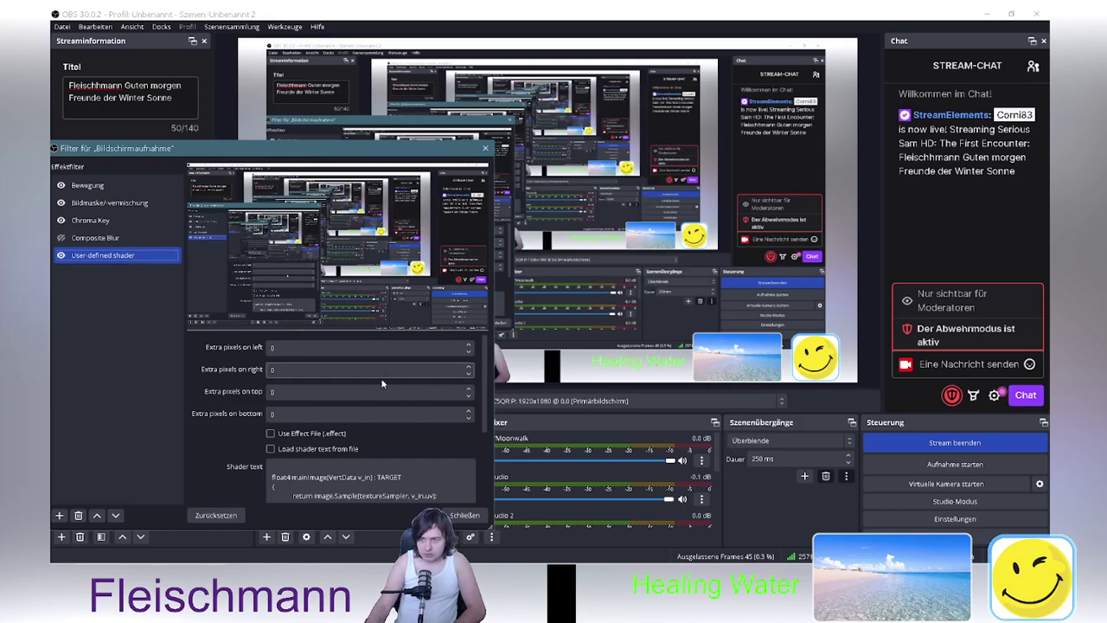
scroll(486, 444, down, 3)
drag(485, 444, 481, 401)
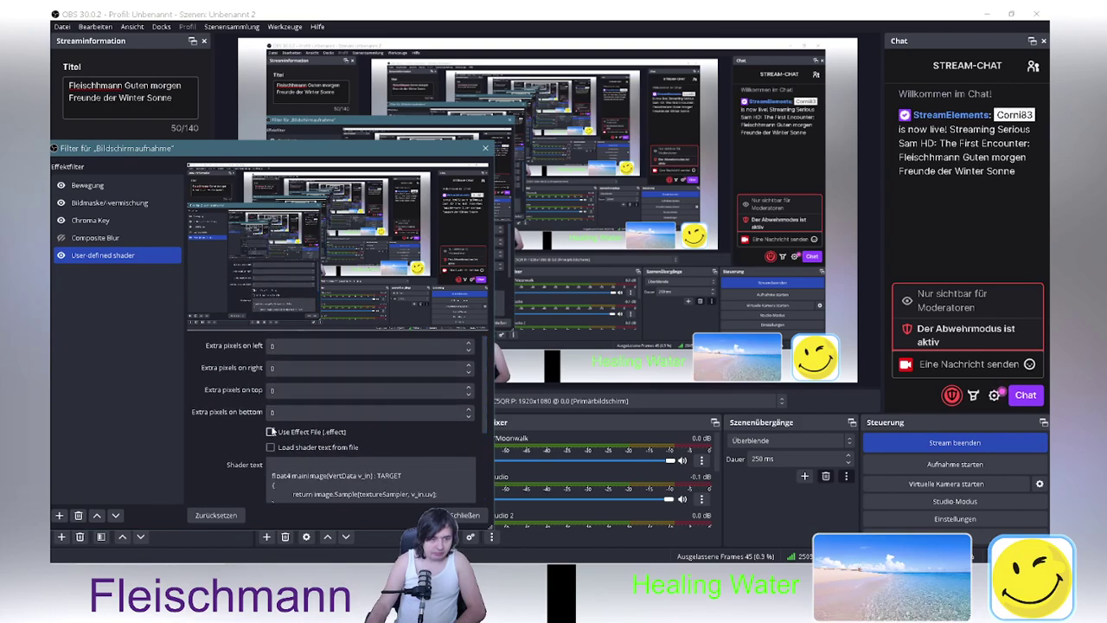
Enable loading the Bildschirmaufnahme shader text from a file and set its border color to white #ffffff
click(269, 448)
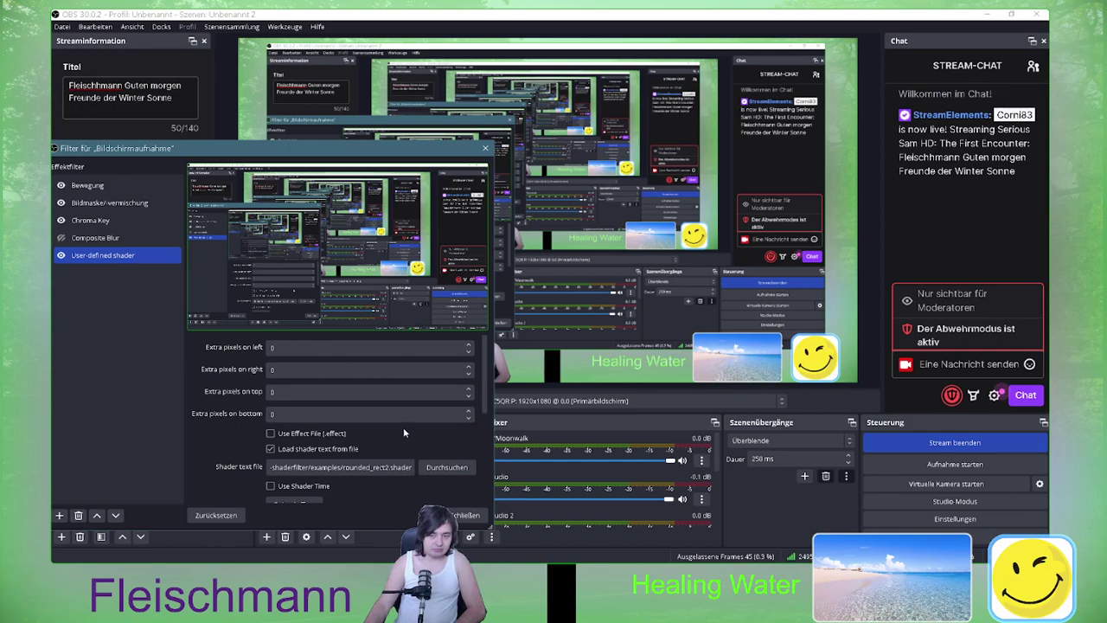
scroll(433, 471, down, 3)
click(423, 477)
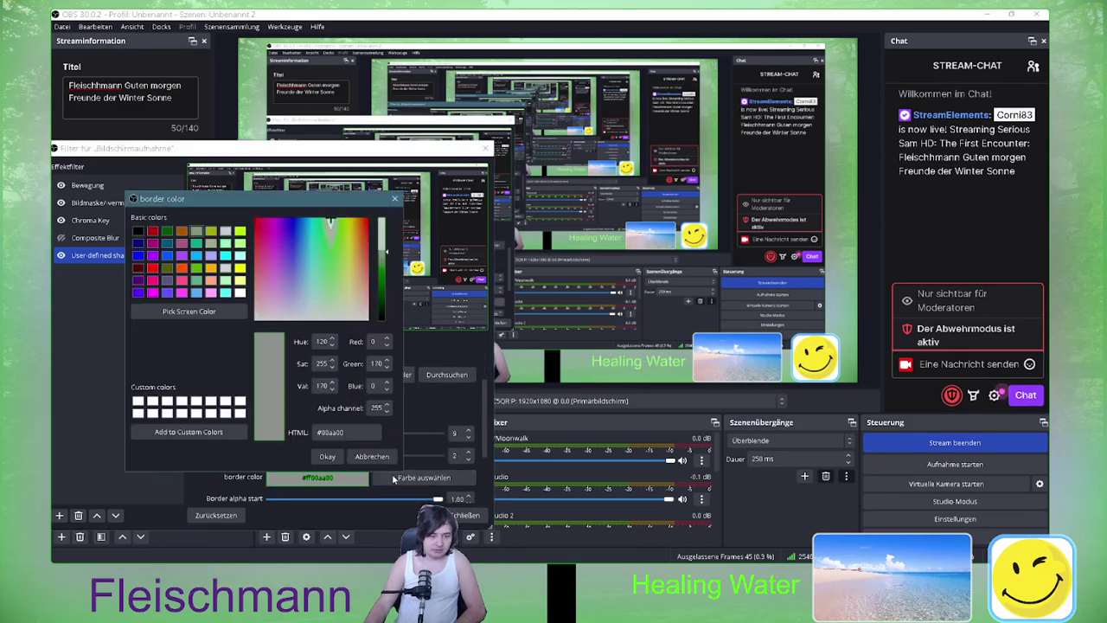
click(239, 293)
click(327, 456)
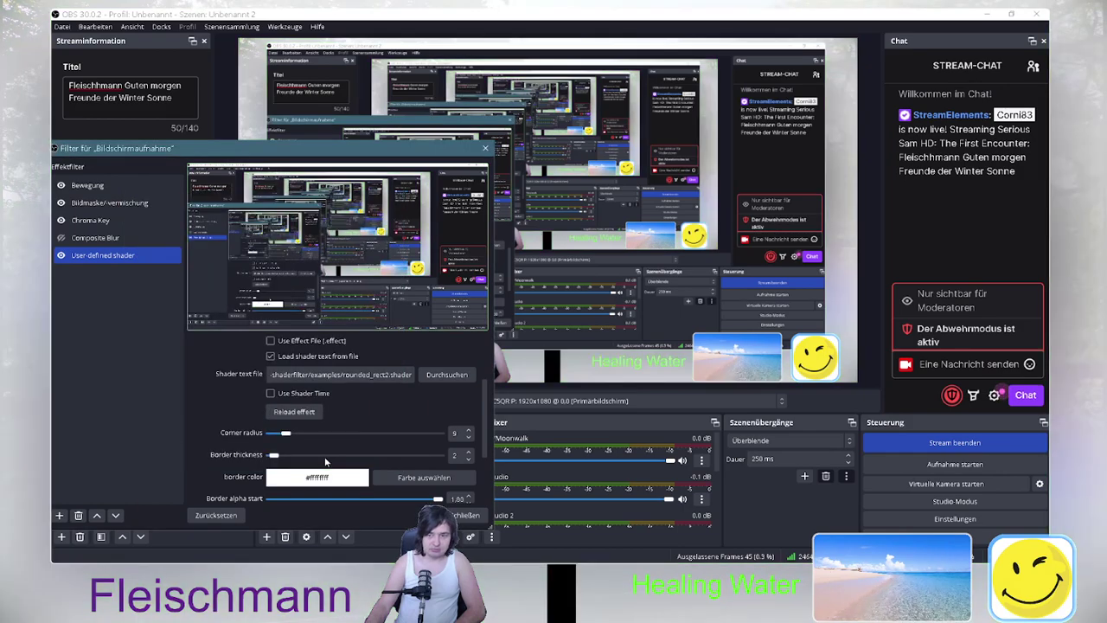
Turn off loading the Bildschirmaufnahme shader text from a file and close the filter settings
scroll(333, 425, up, 1)
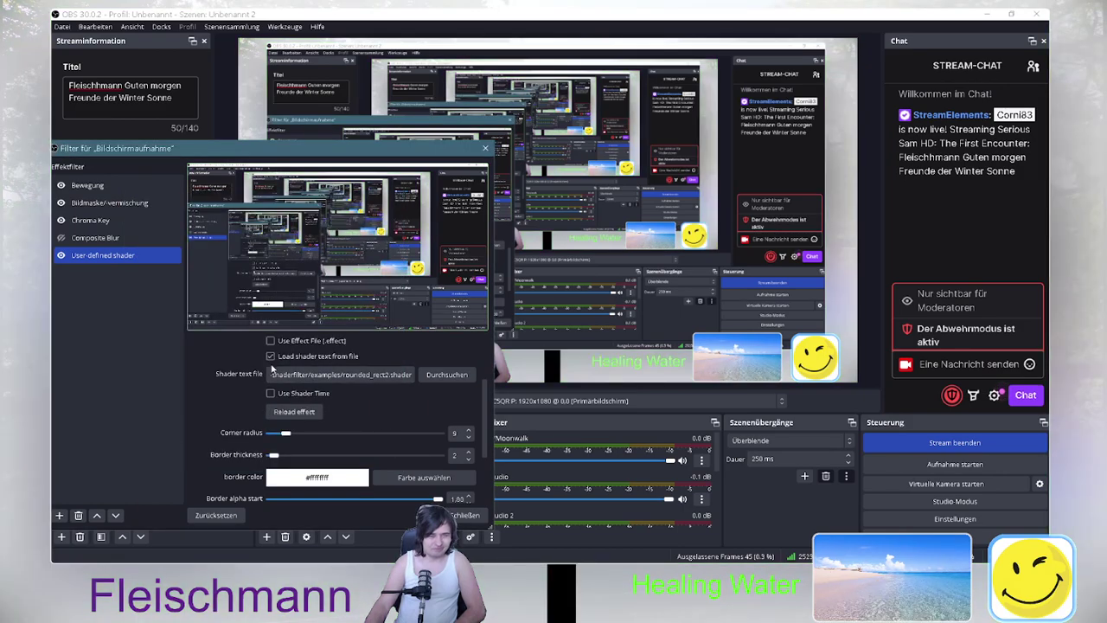
click(346, 385)
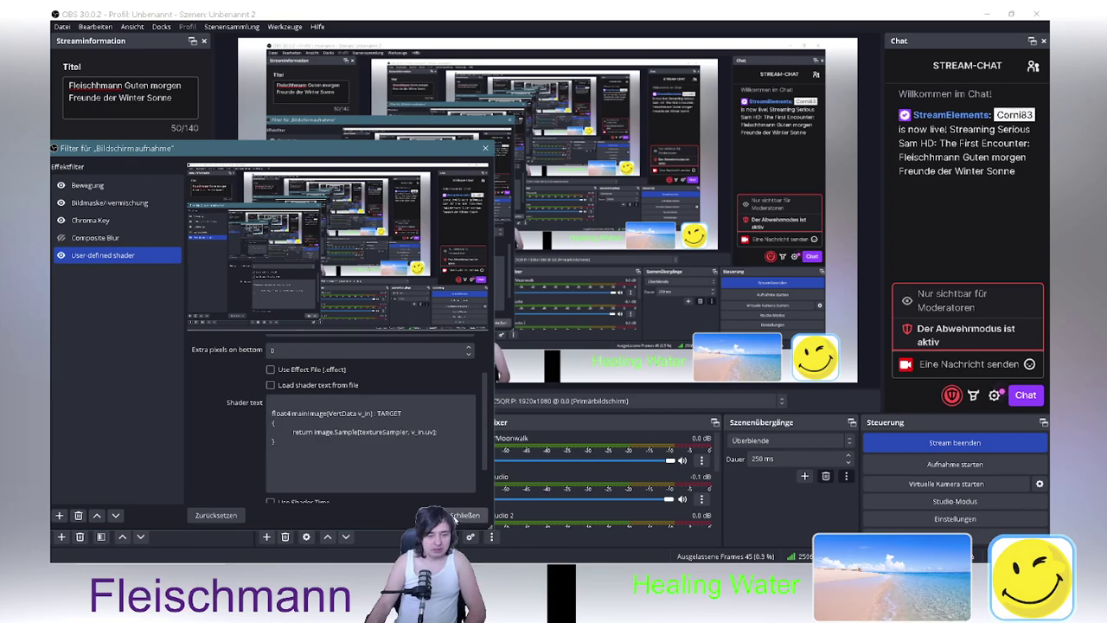
key(Escape)
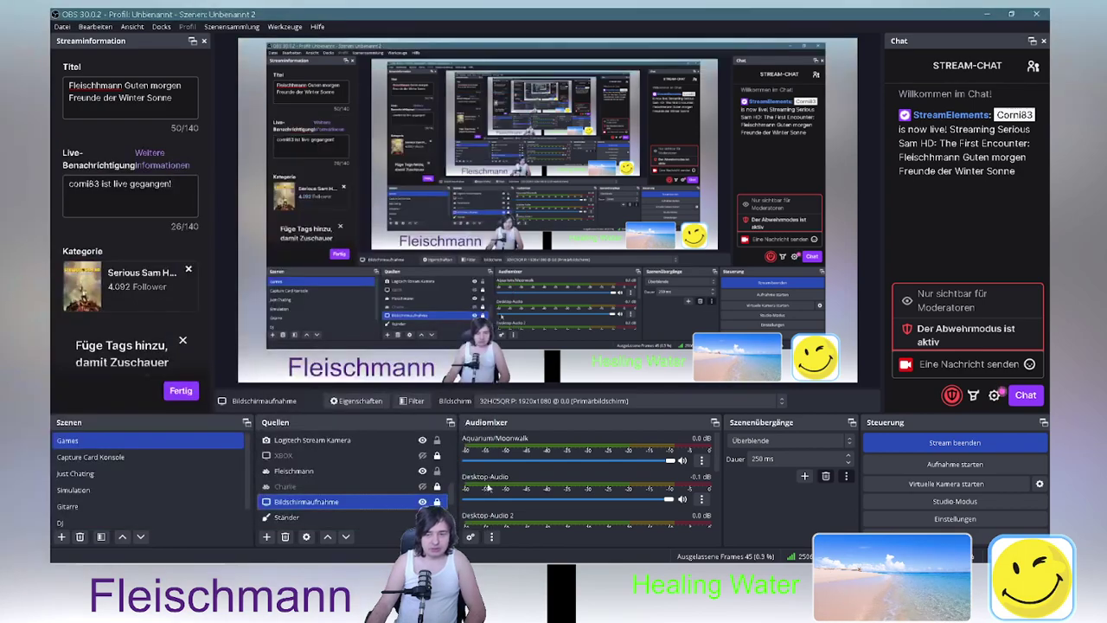
click(618, 378)
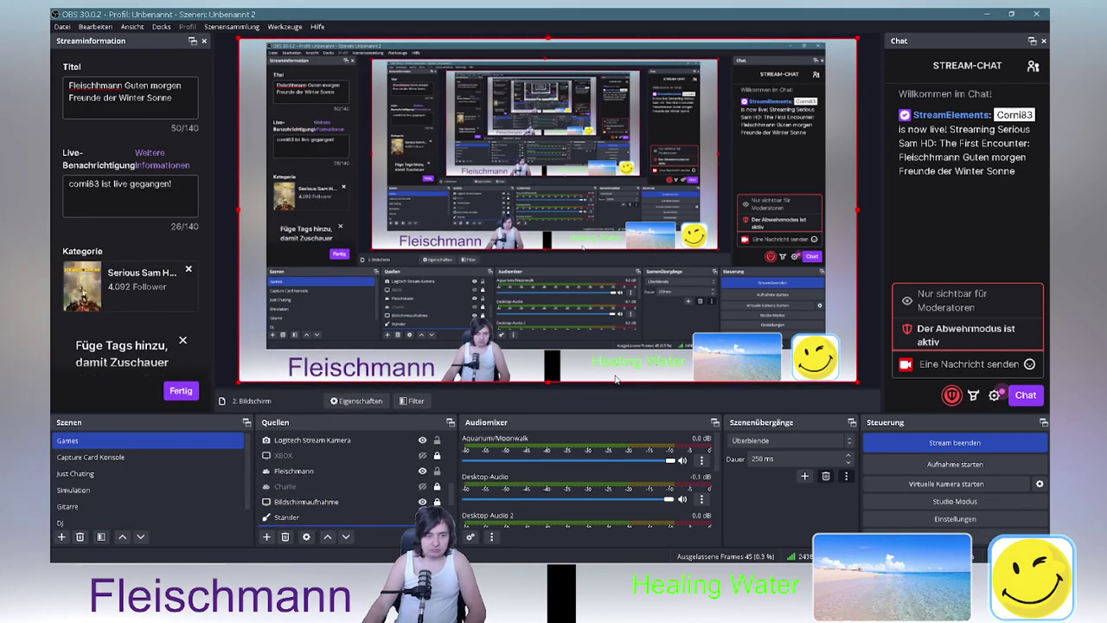
click(517, 372)
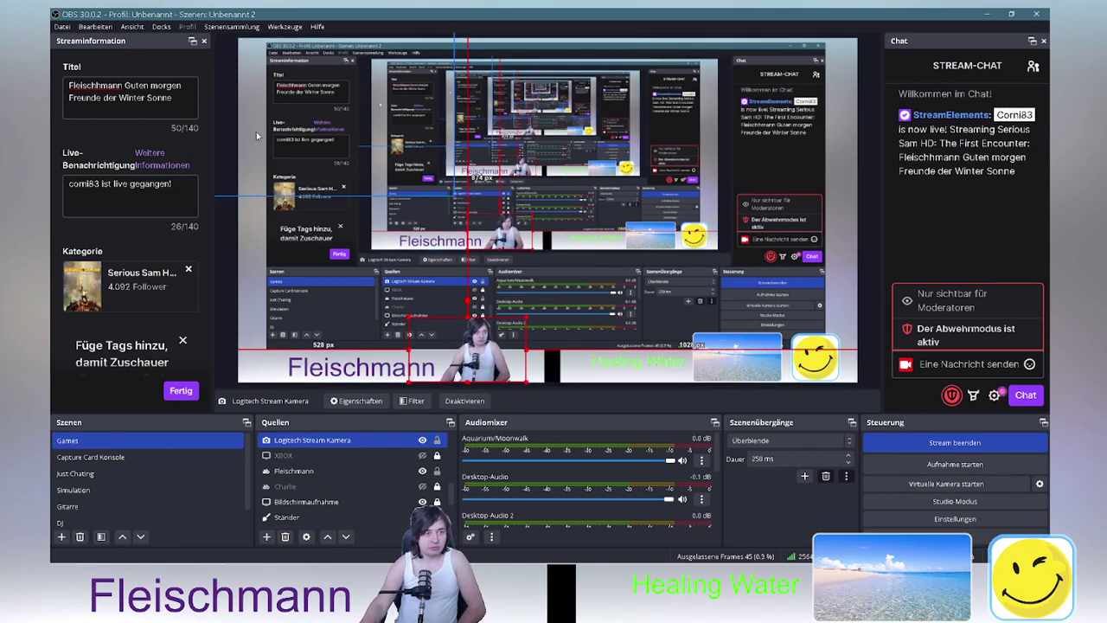
Open the filters of the 2. Bildschirm source
click(252, 318)
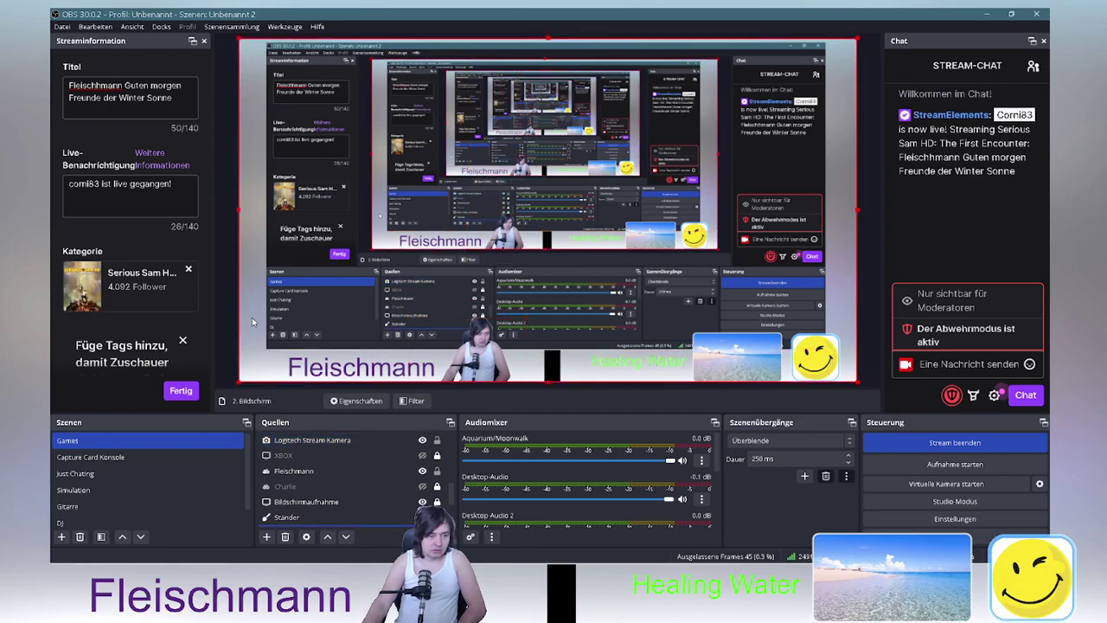
scroll(338, 471, down, 1)
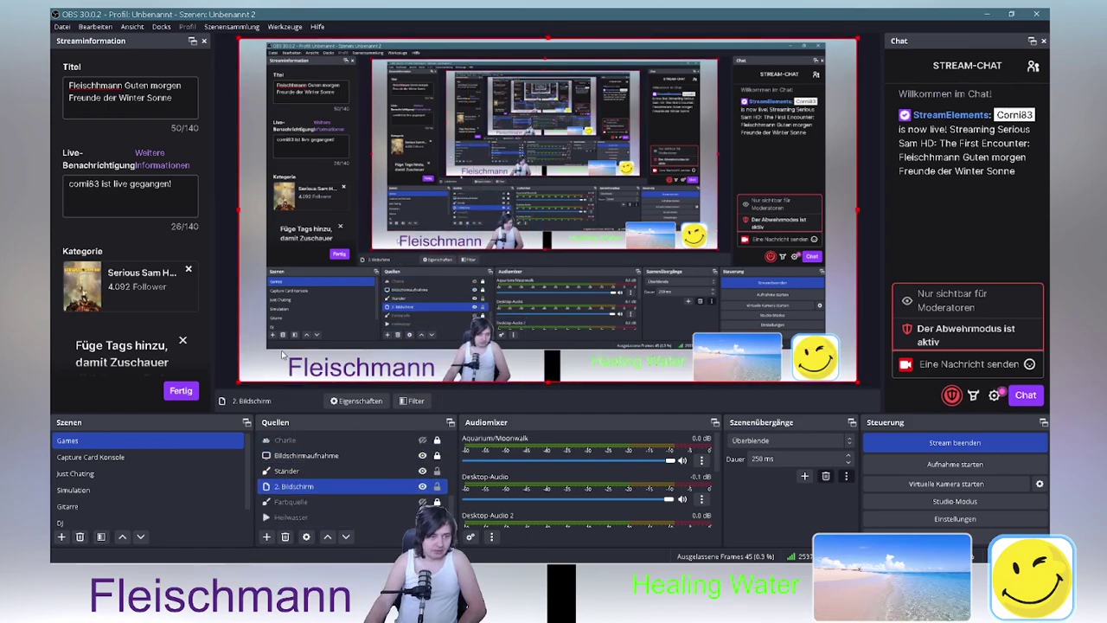
right_click(294, 490)
click(281, 489)
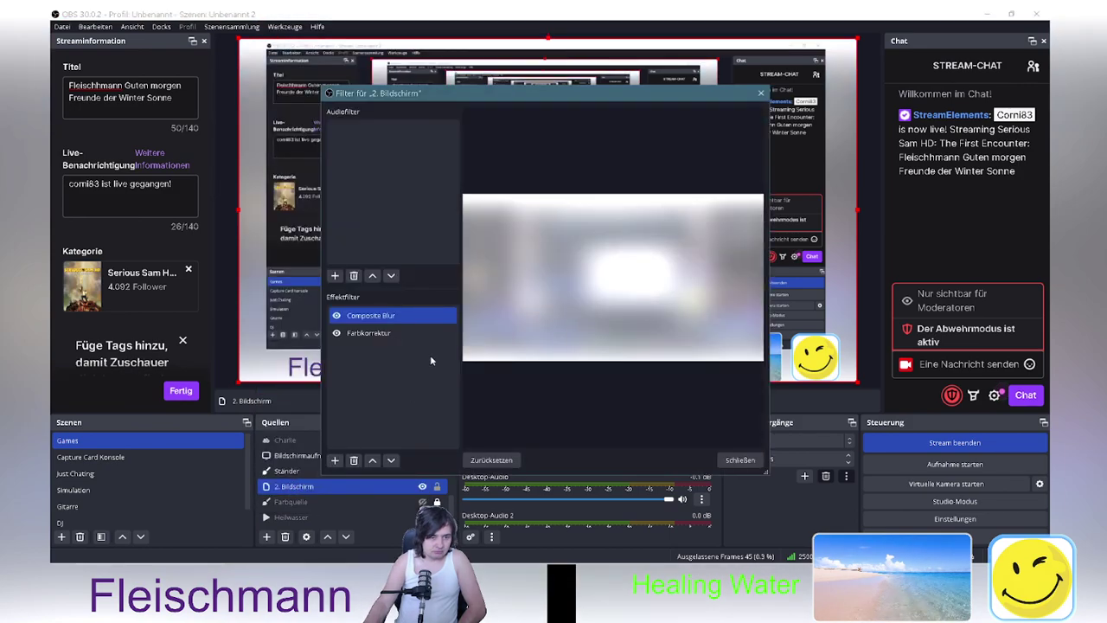
click(335, 461)
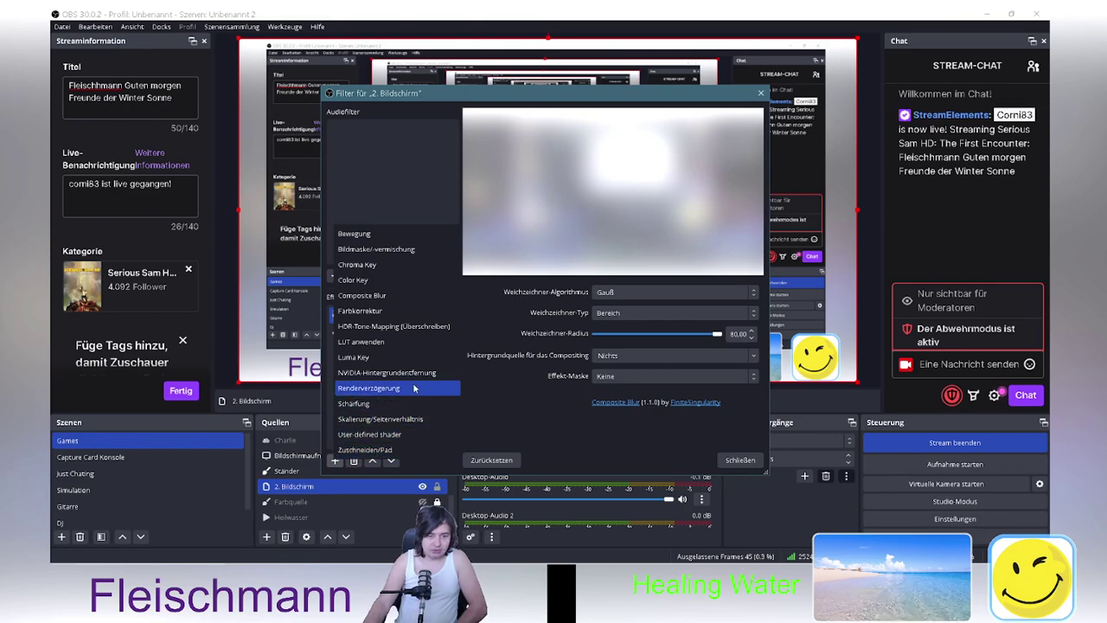
click(396, 419)
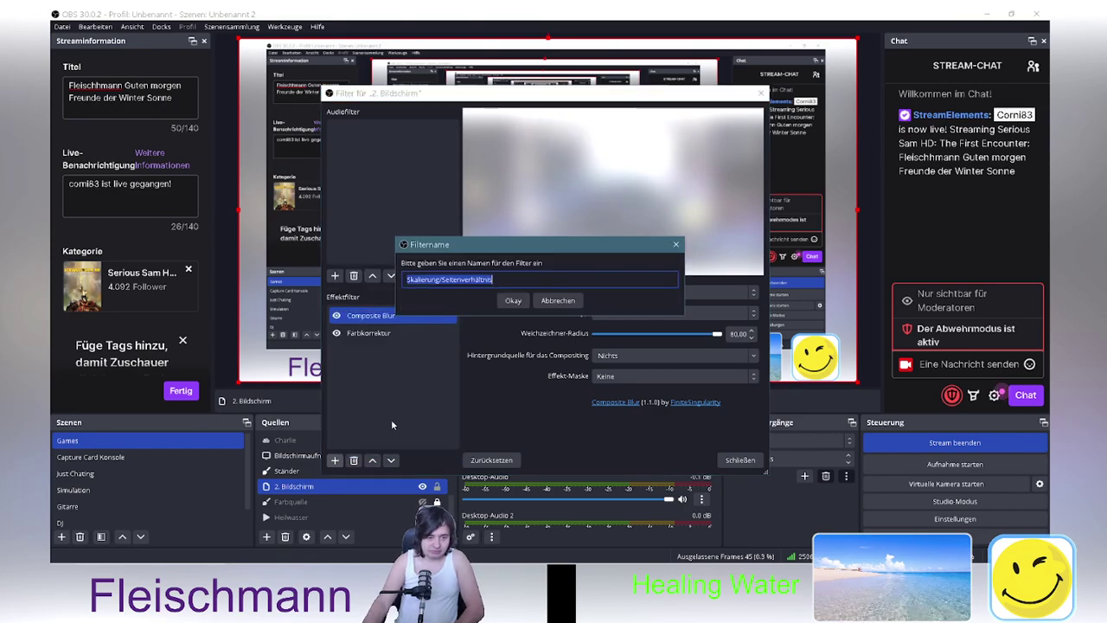
click(558, 301)
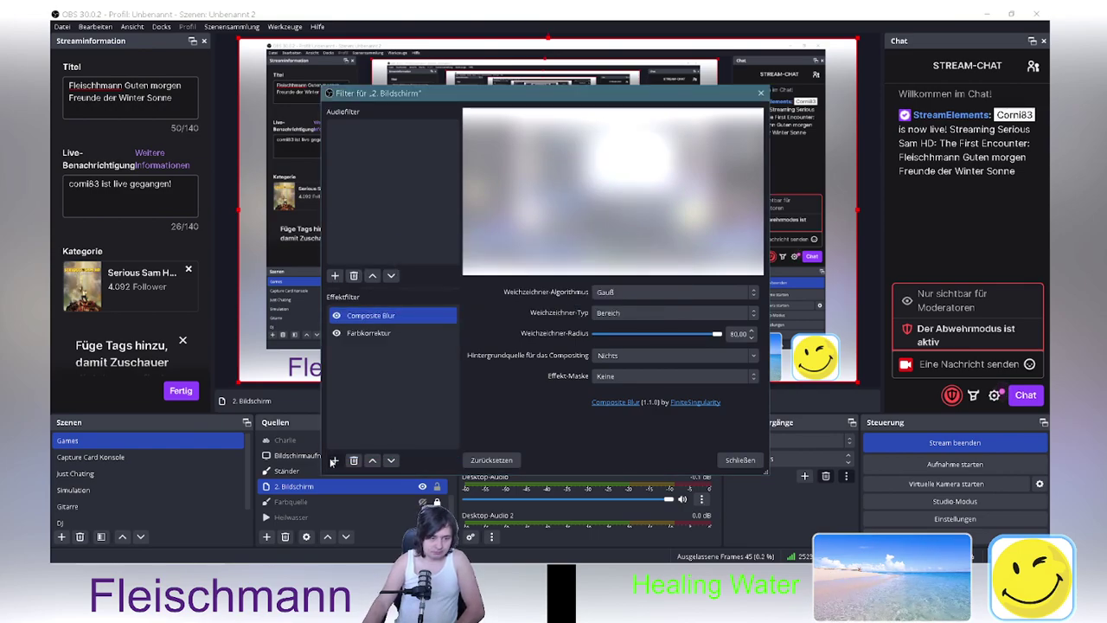
Add a User-defined shader effect filter with its default name to the 2. Bildschirm source
click(336, 461)
click(349, 435)
click(513, 300)
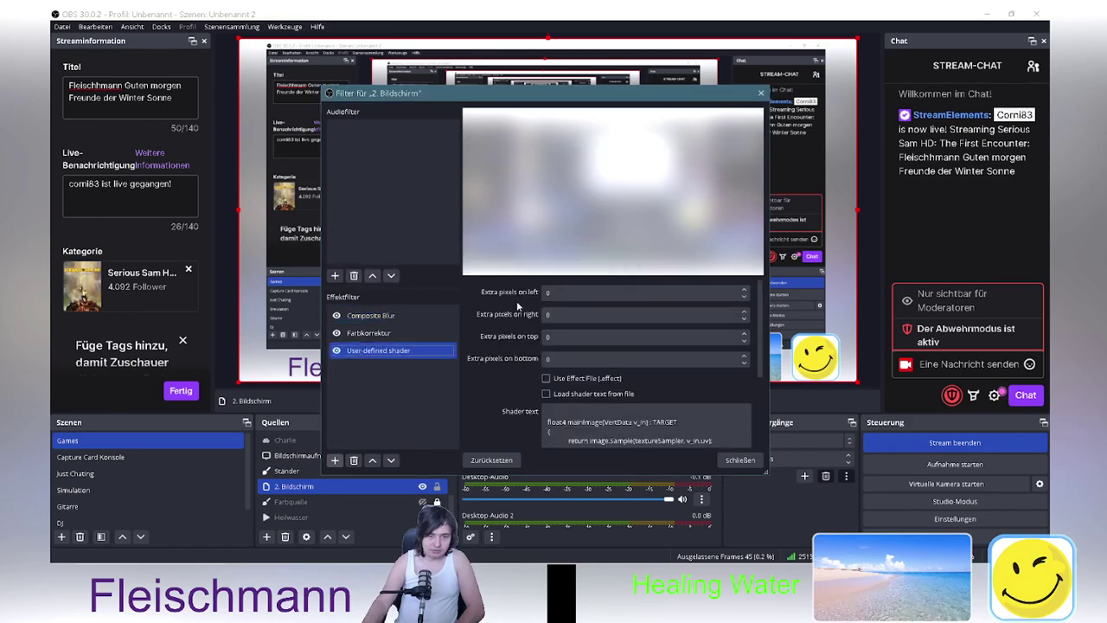
Enable loading the shader text from a file and choose rounded_rect2.shader from the obs-shaderfilter examples folder
scroll(759, 343, down, 3)
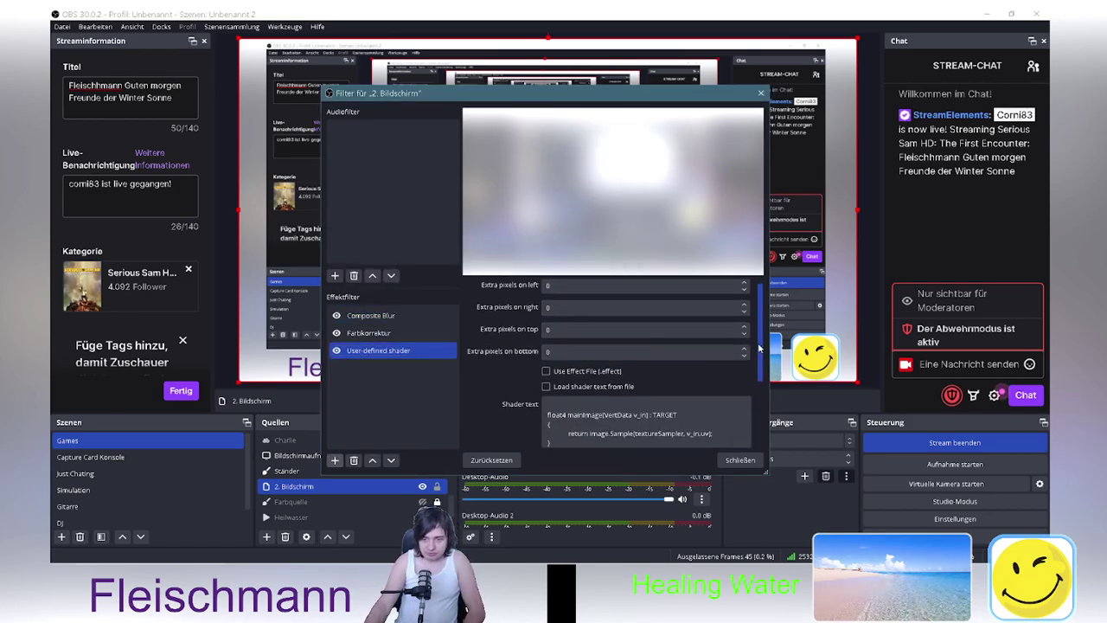
click(545, 320)
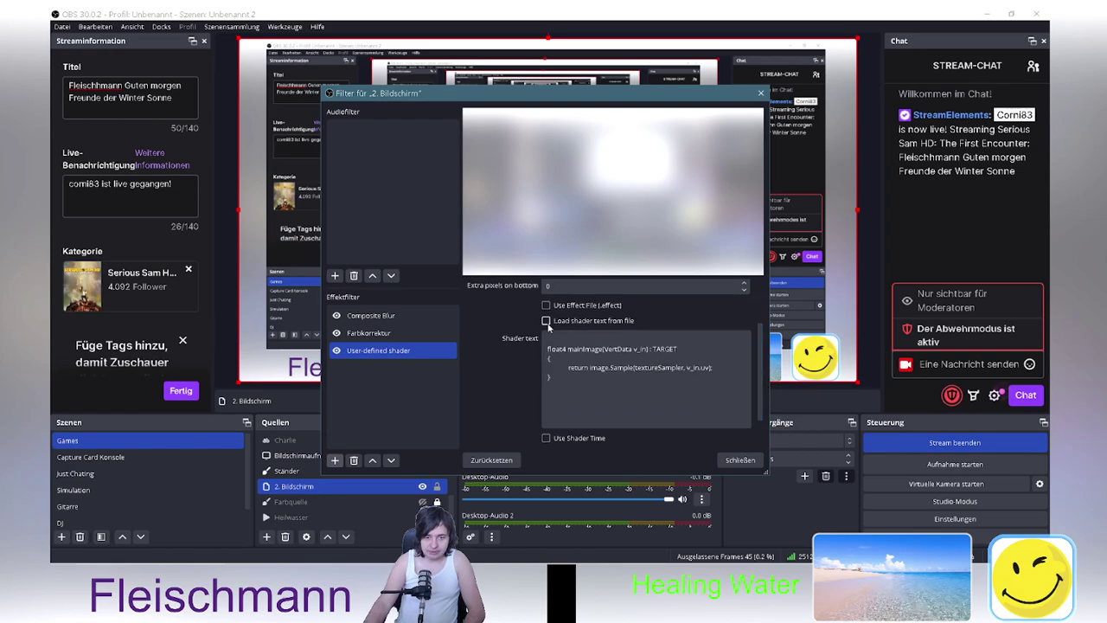
scroll(760, 364, down, 2)
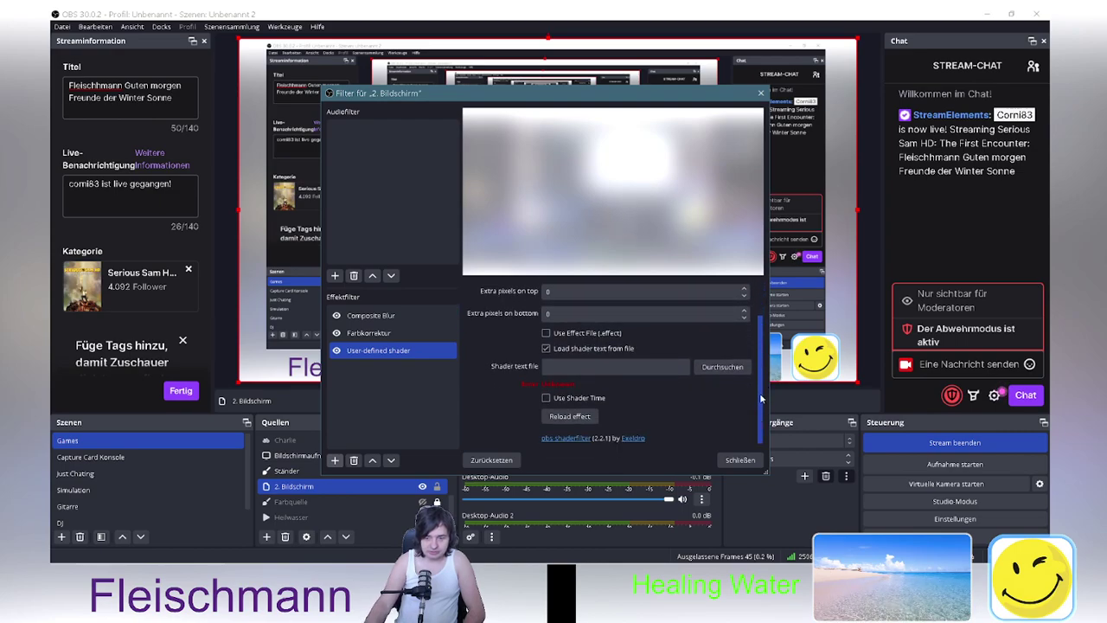
scroll(763, 366, up, 2)
scroll(763, 369, down, 1)
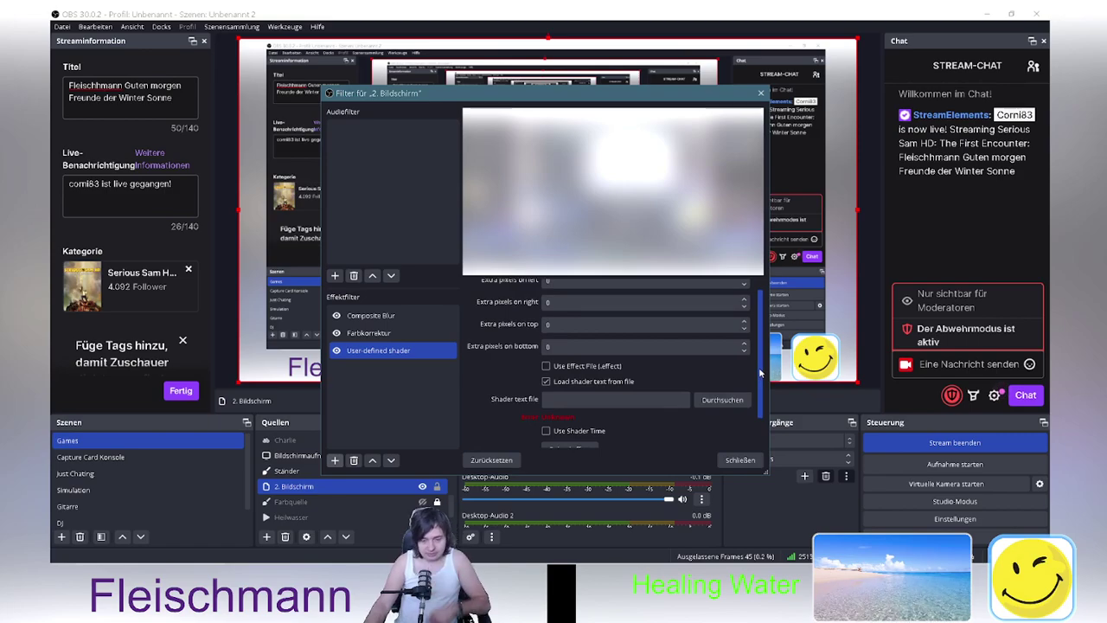
click(719, 397)
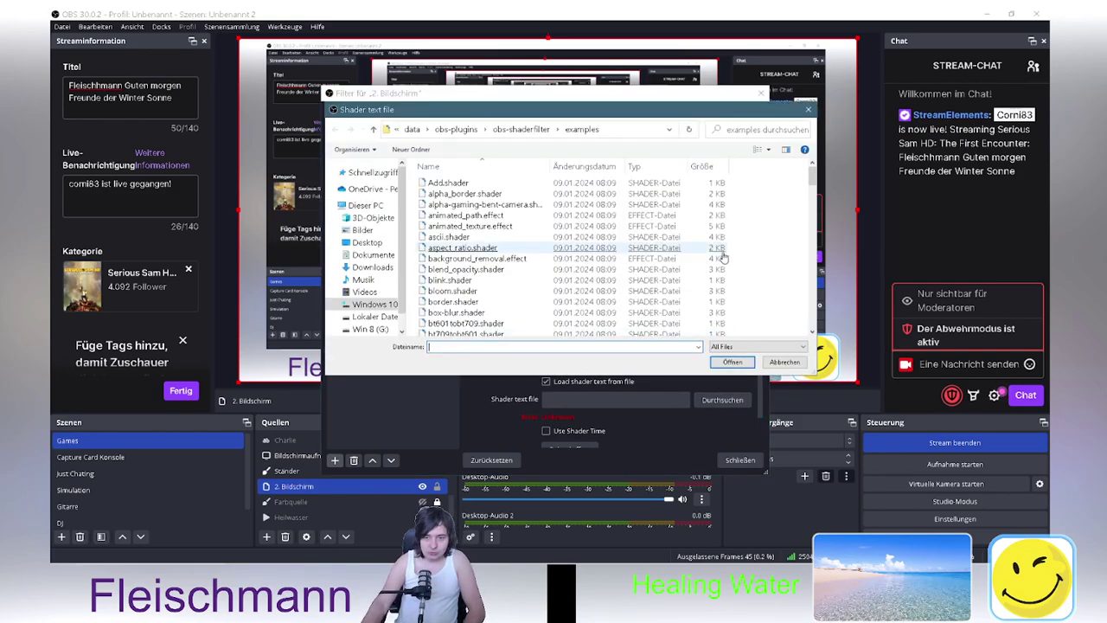
drag(811, 184, 812, 297)
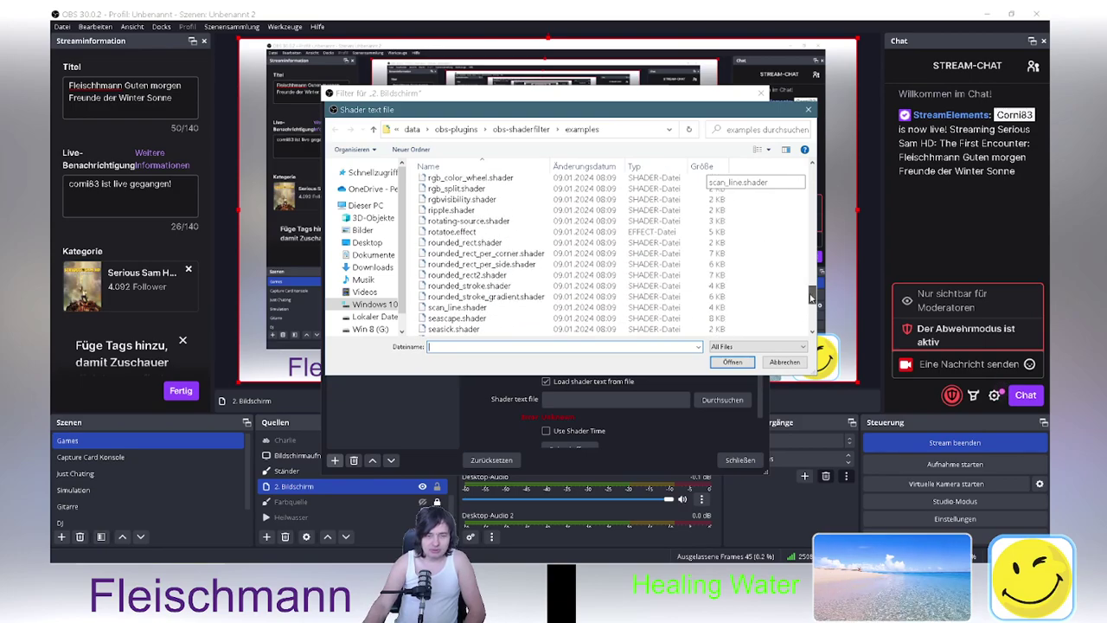
double_click(506, 275)
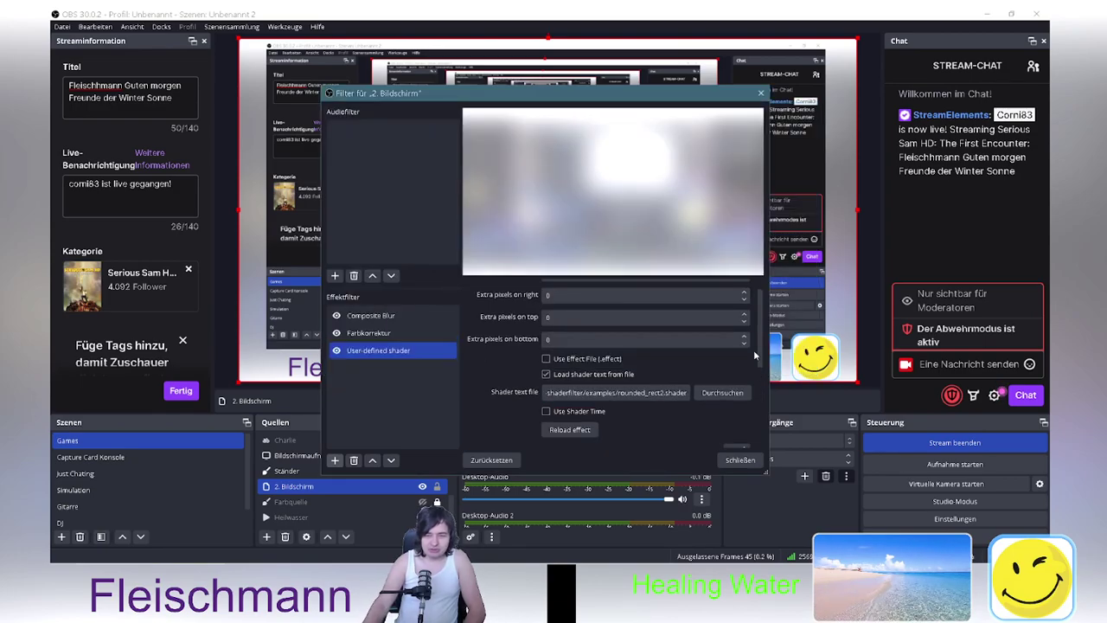
Set the 2. Bildschirm shader's corner radius to 24 and its border alpha end to 0.15
scroll(657, 381, down, 3)
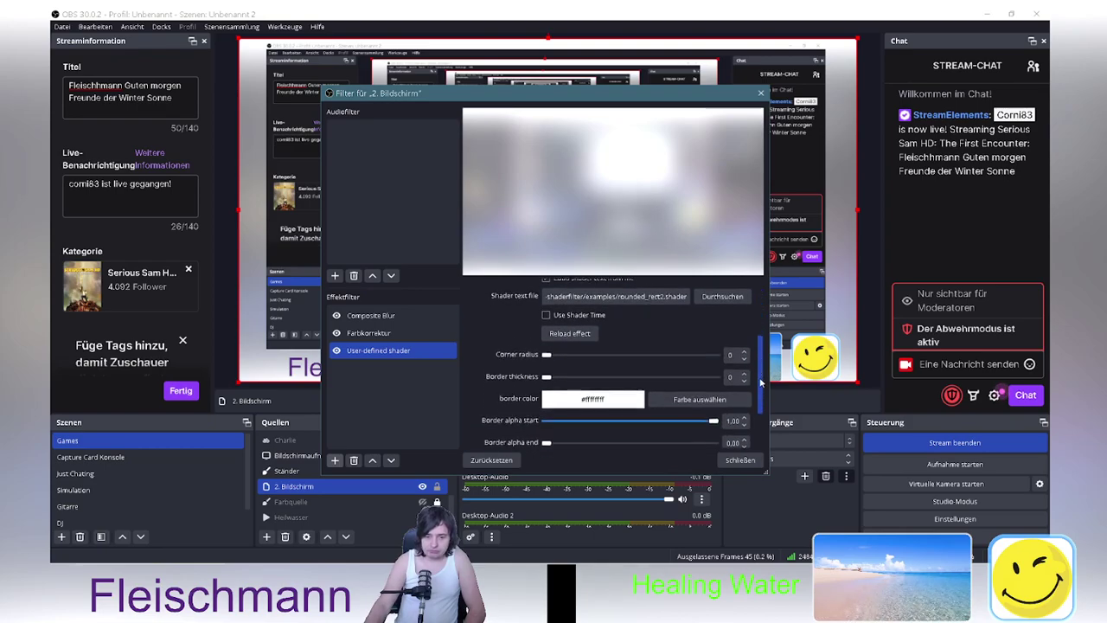
drag(554, 356, 592, 360)
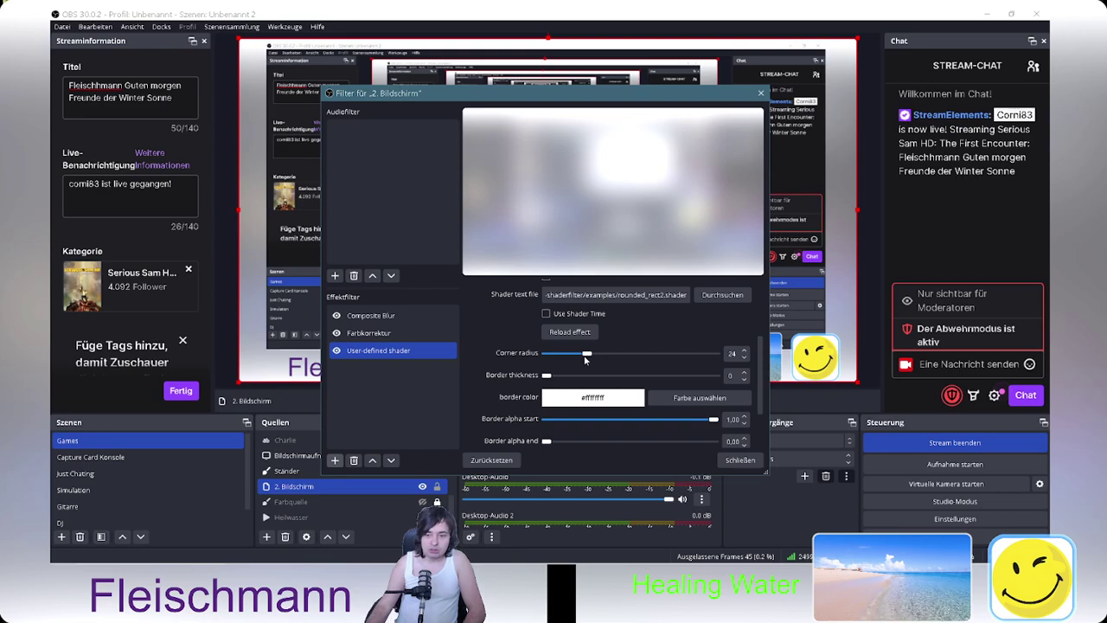
drag(548, 446, 572, 445)
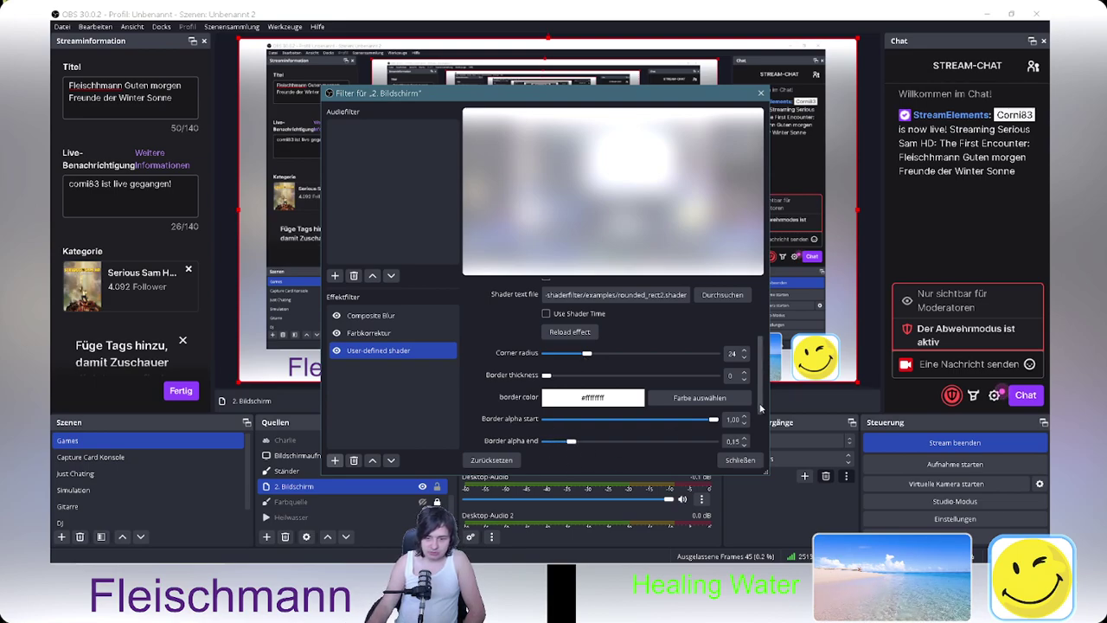
scroll(751, 426, down, 1)
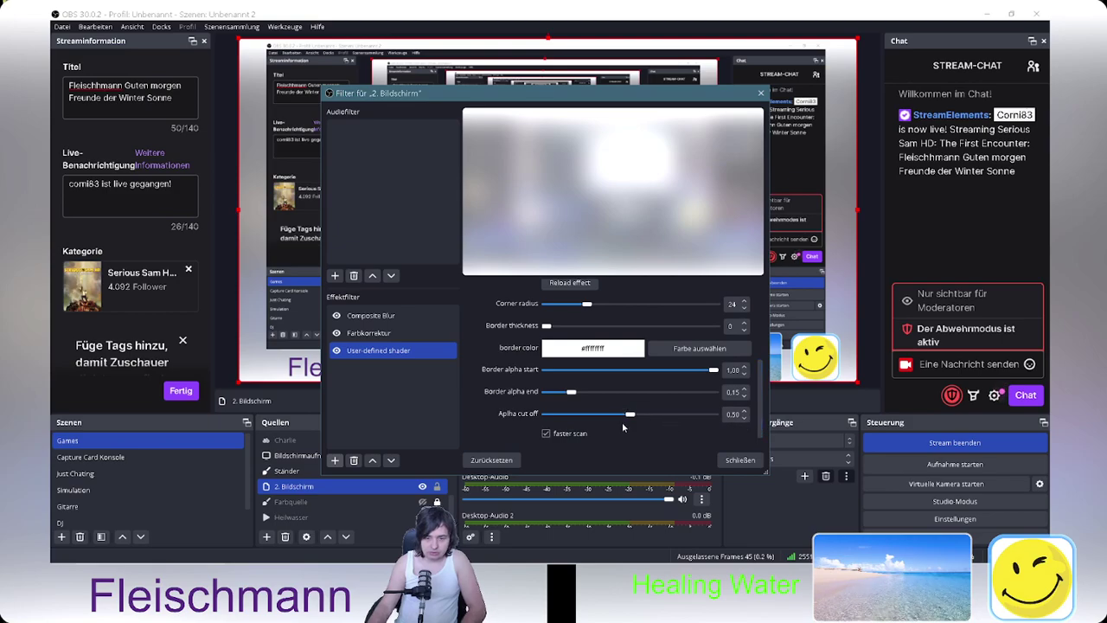
Change the 2. Bildschirm shader's border color to black #000000
click(686, 350)
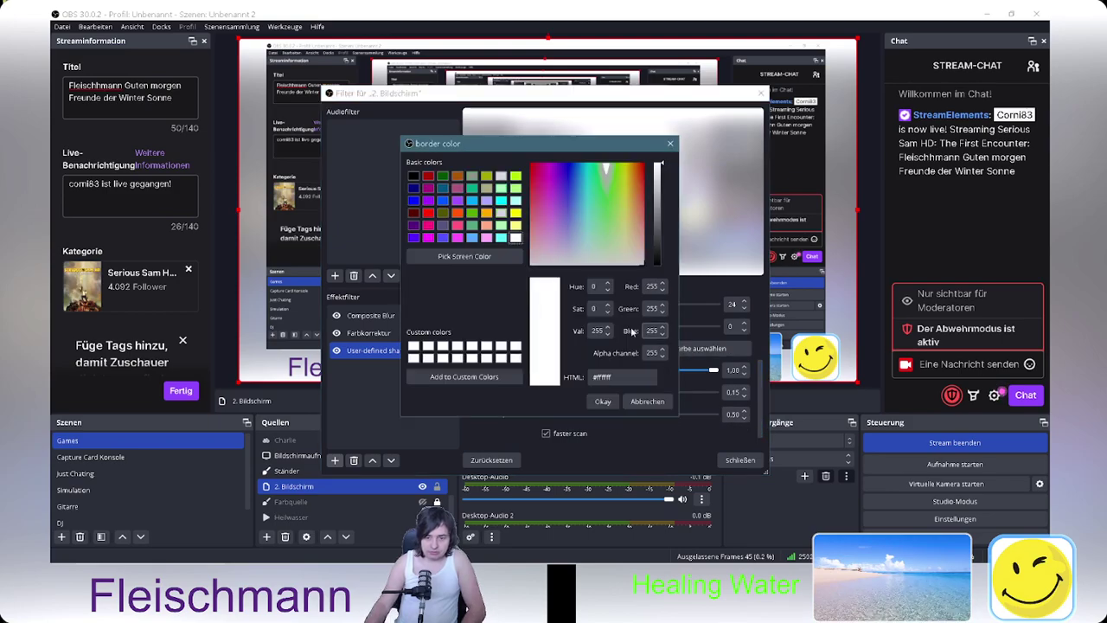
click(413, 179)
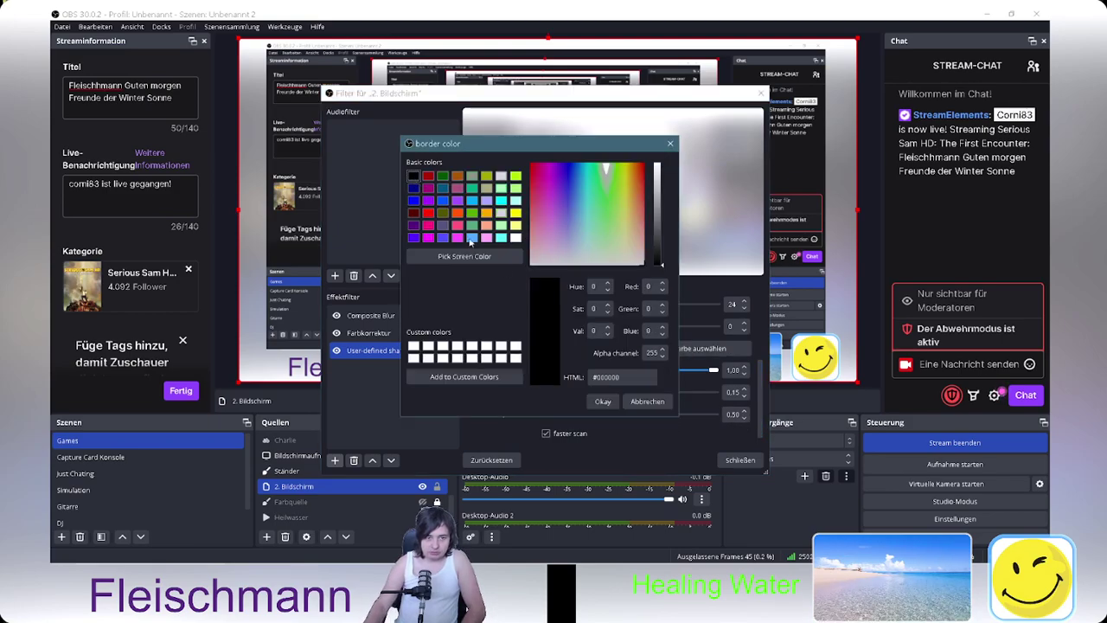
click(603, 401)
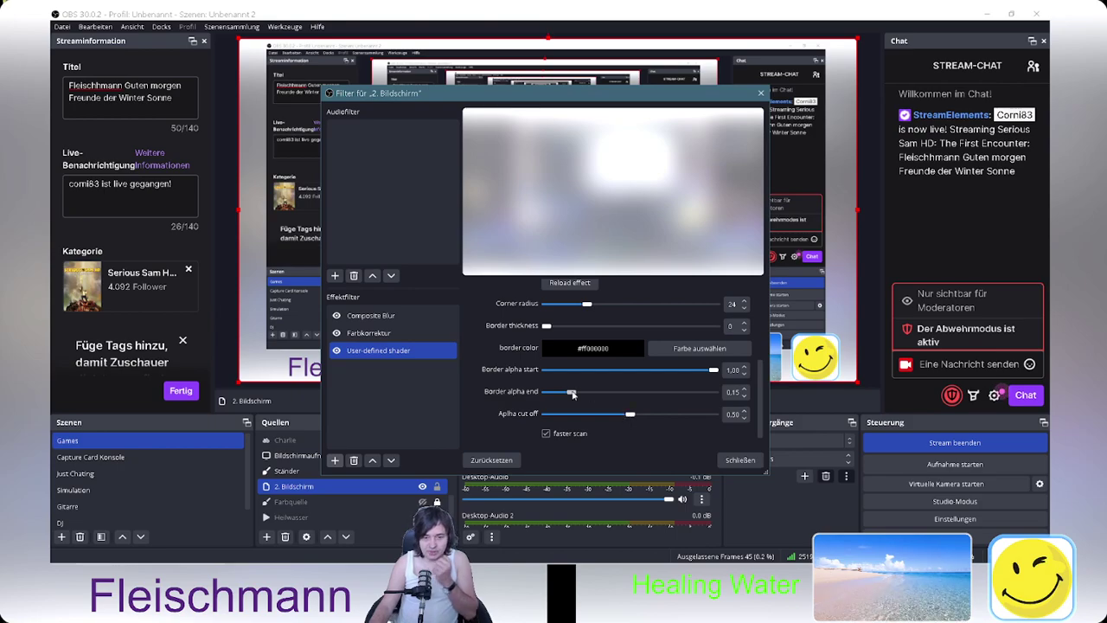
Reset the 2. Bildschirm shader filter to its defaults and load rounded_rect2.shader as its shader text file again
click(491, 460)
click(605, 297)
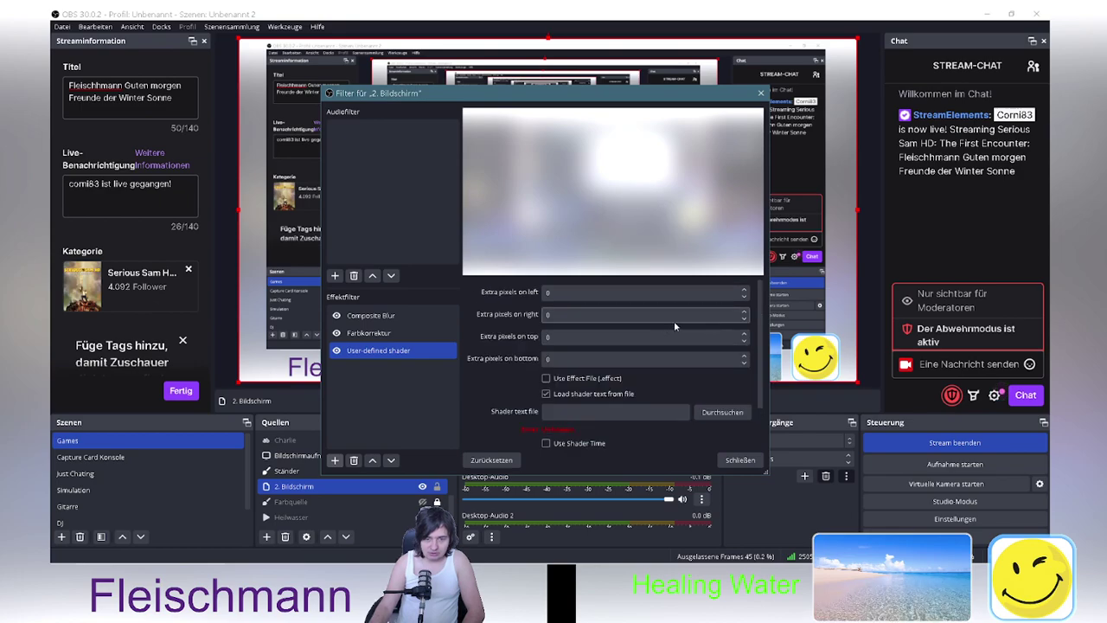
click(722, 412)
drag(813, 176, 816, 303)
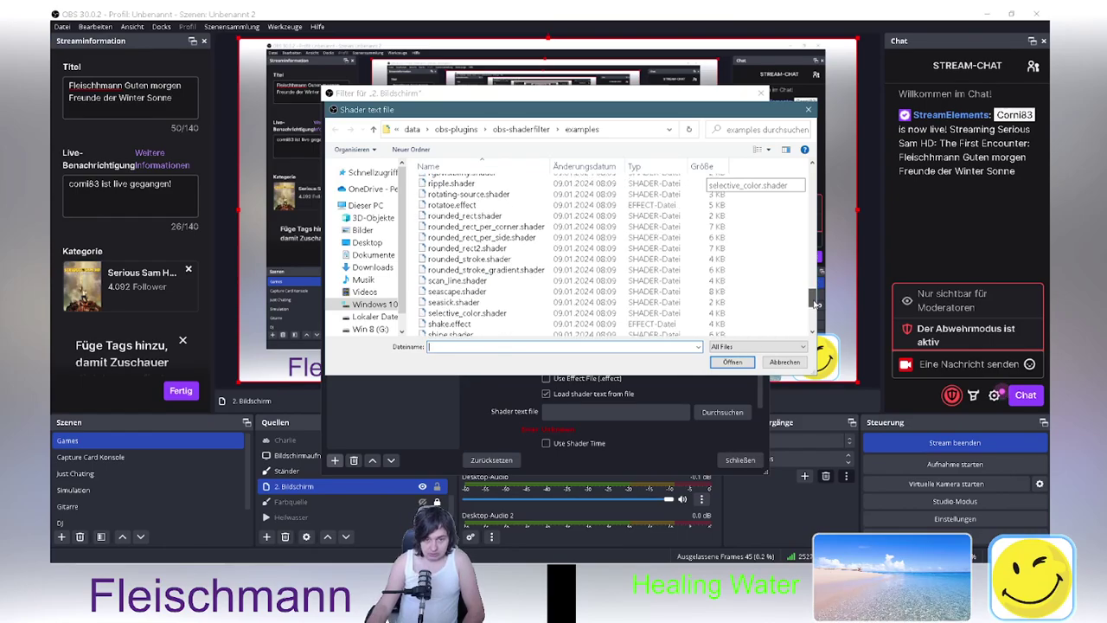
double_click(511, 249)
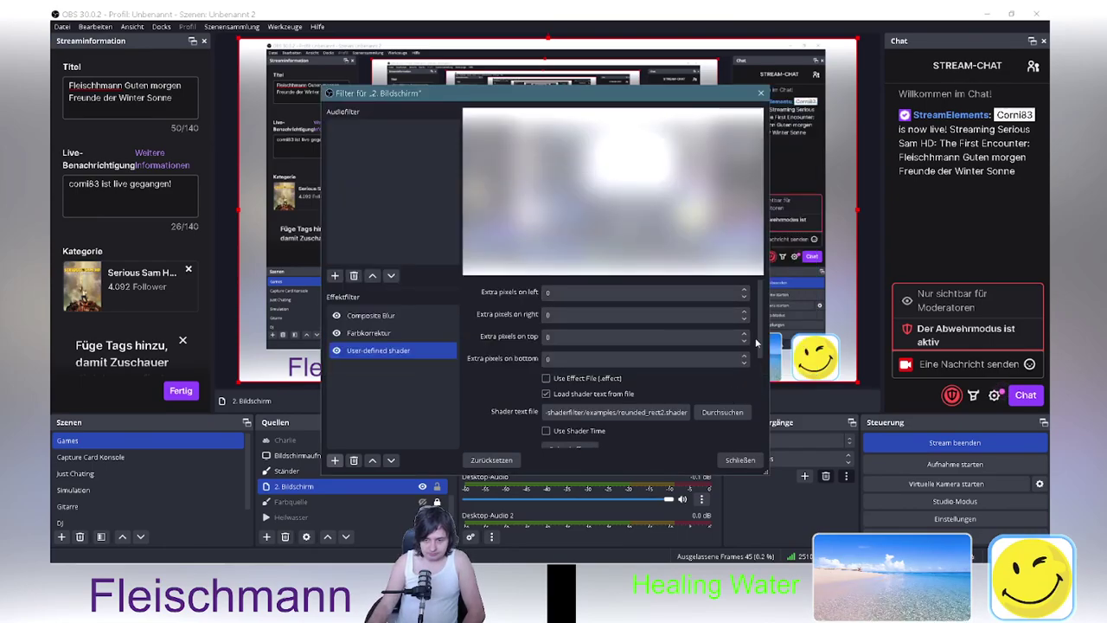
Set the reloaded shader's border color to black #000000 and its corner radius to 35, keeping the border thickness at 0
scroll(756, 343, down, 5)
click(701, 401)
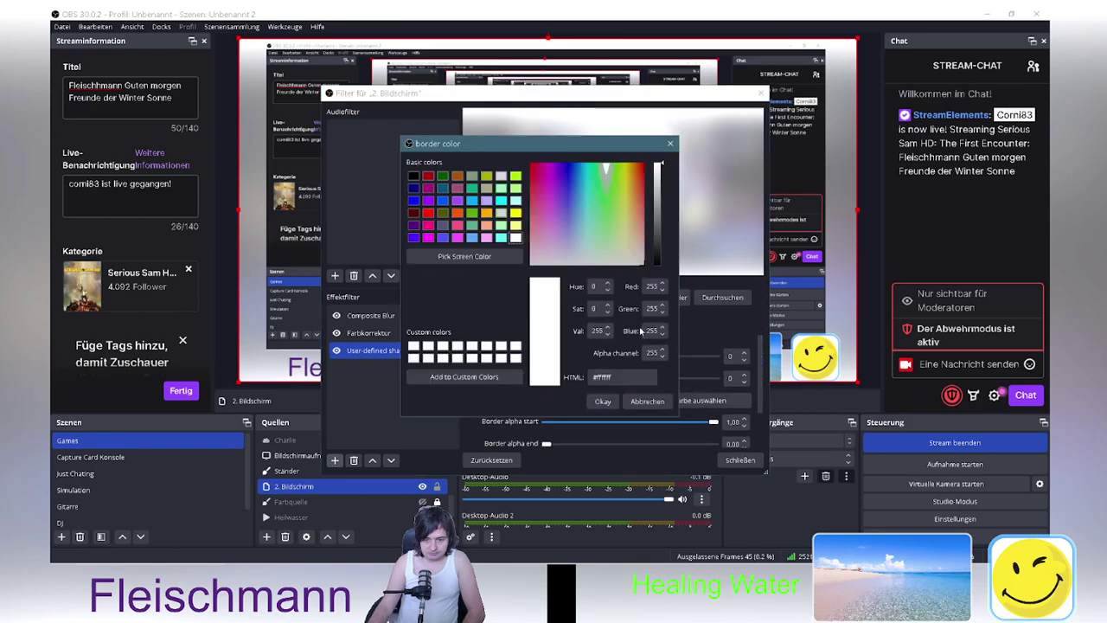
click(657, 262)
click(602, 402)
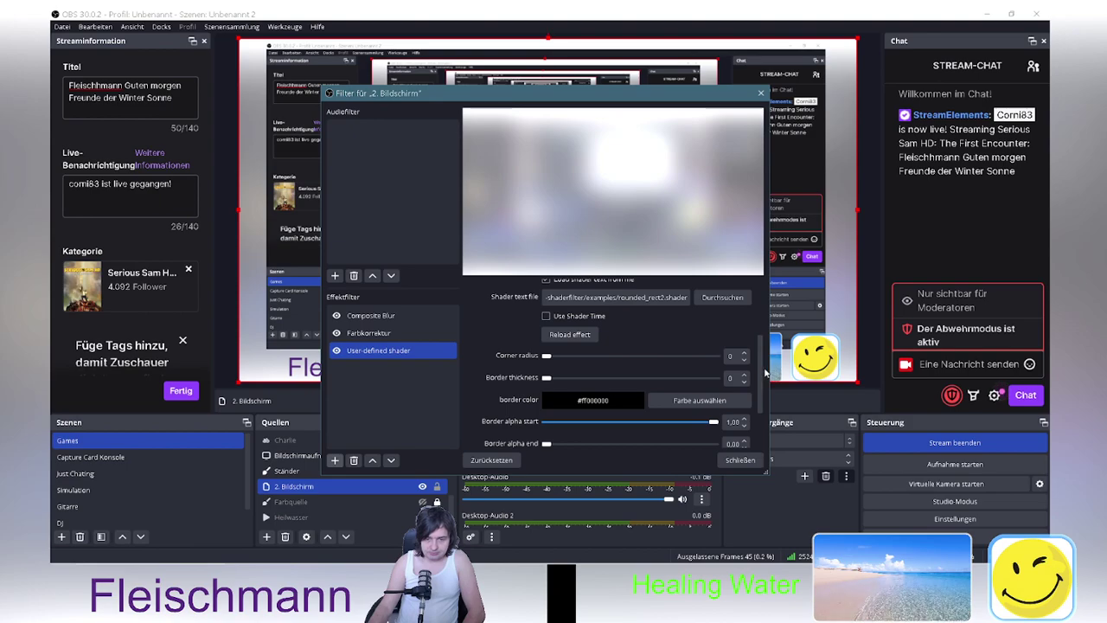
drag(547, 361, 606, 364)
mouse_move(547, 381)
mouse_down()
mouse_move(588, 379)
mouse_move(538, 383)
mouse_up()
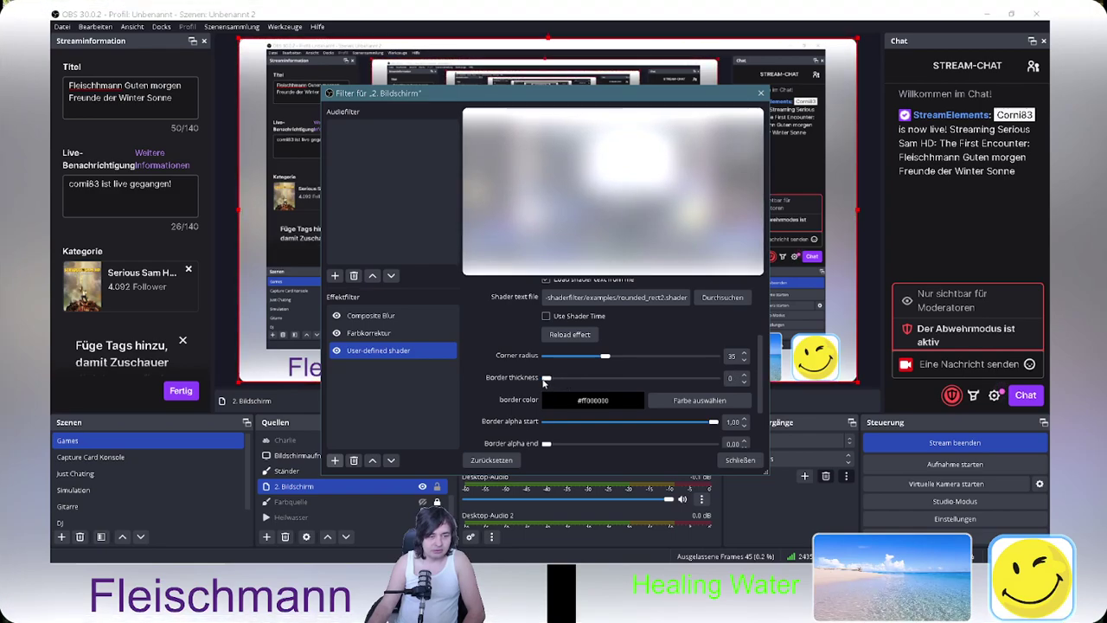
Turn off loading the 2. Bildschirm shader text from a file
scroll(546, 346, up, 2)
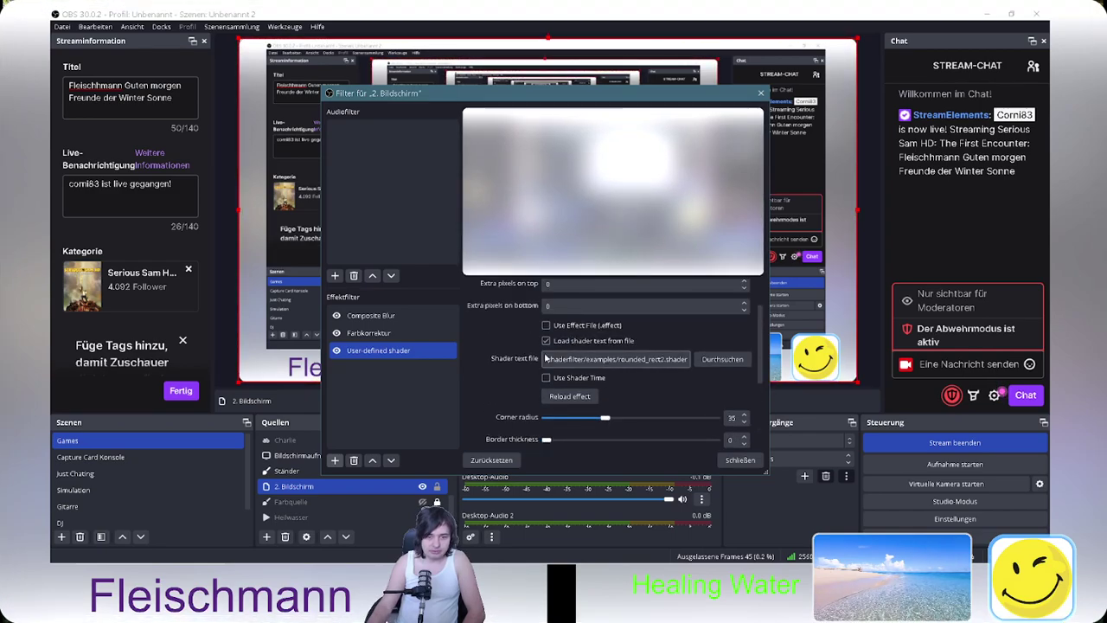
click(545, 350)
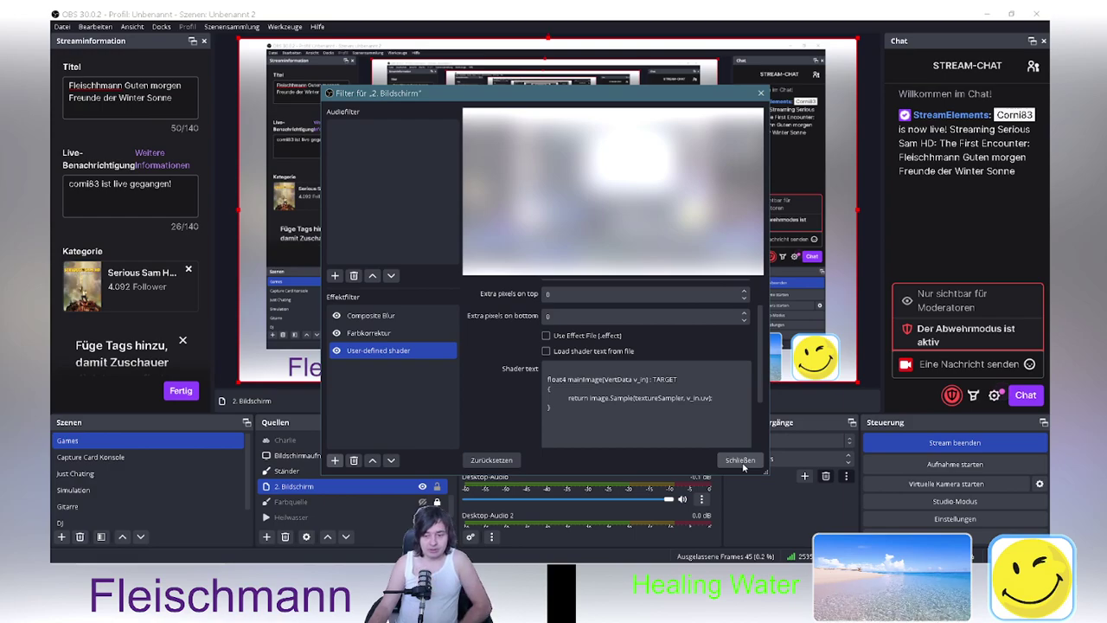
Lower the opacity (Deckkraft) of the 2. Bildschirm Farbkorrektur filter to about 0.77 and close the filter settings
click(383, 333)
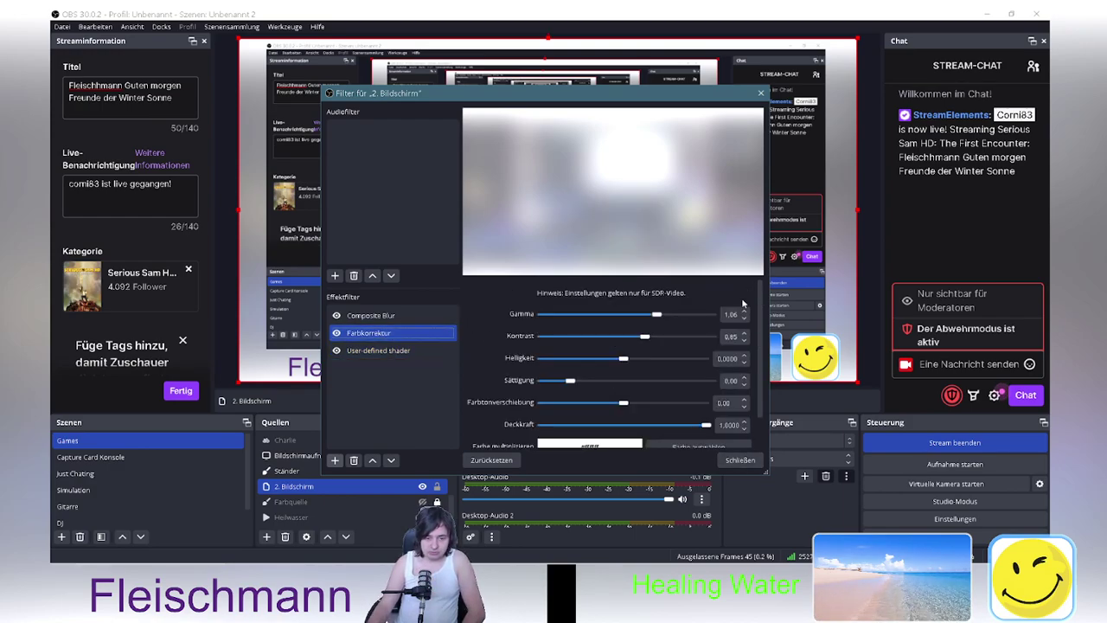
drag(706, 425, 653, 430)
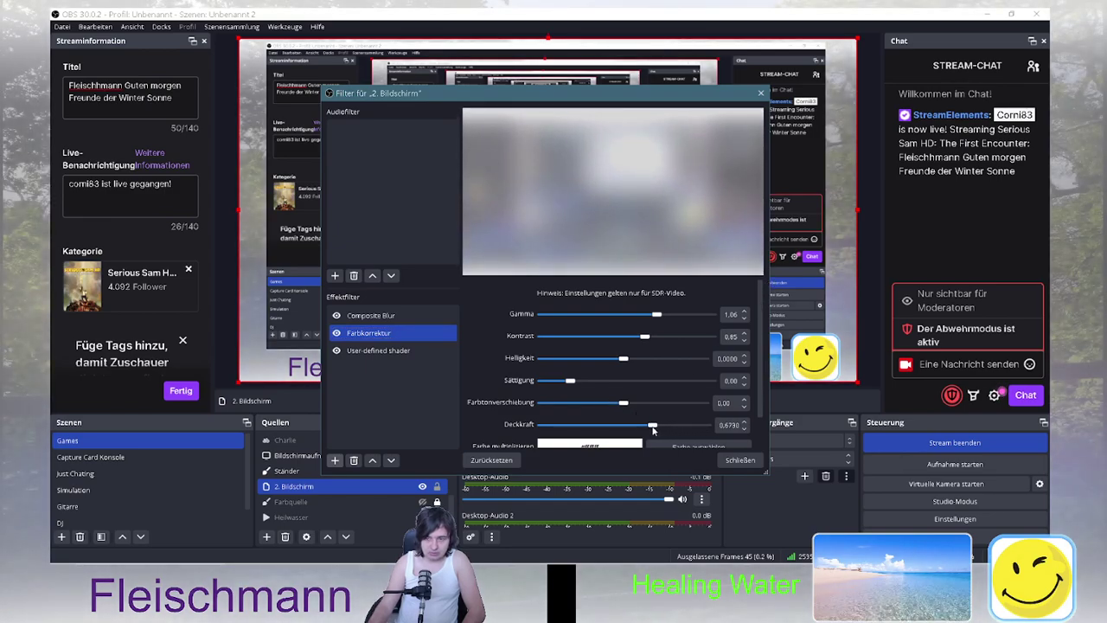
drag(653, 429, 665, 429)
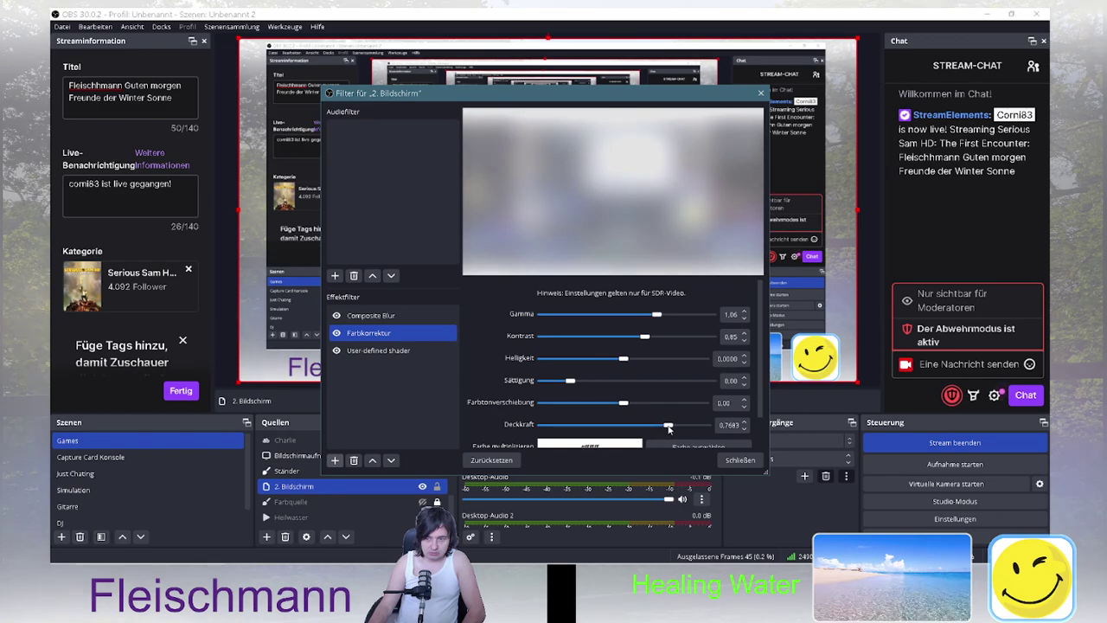
click(740, 460)
Add a User-defined shader effect filter to the Hintergrund source, keeping the suggested filter name
scroll(351, 476, down, 1)
click(406, 517)
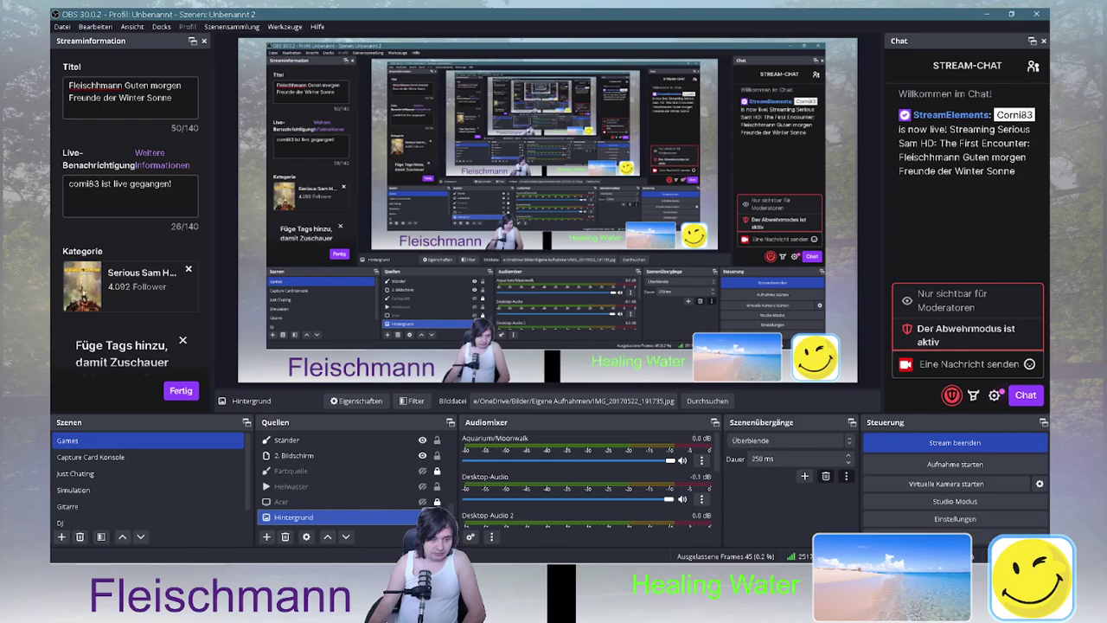
right_click(360, 516)
click(374, 491)
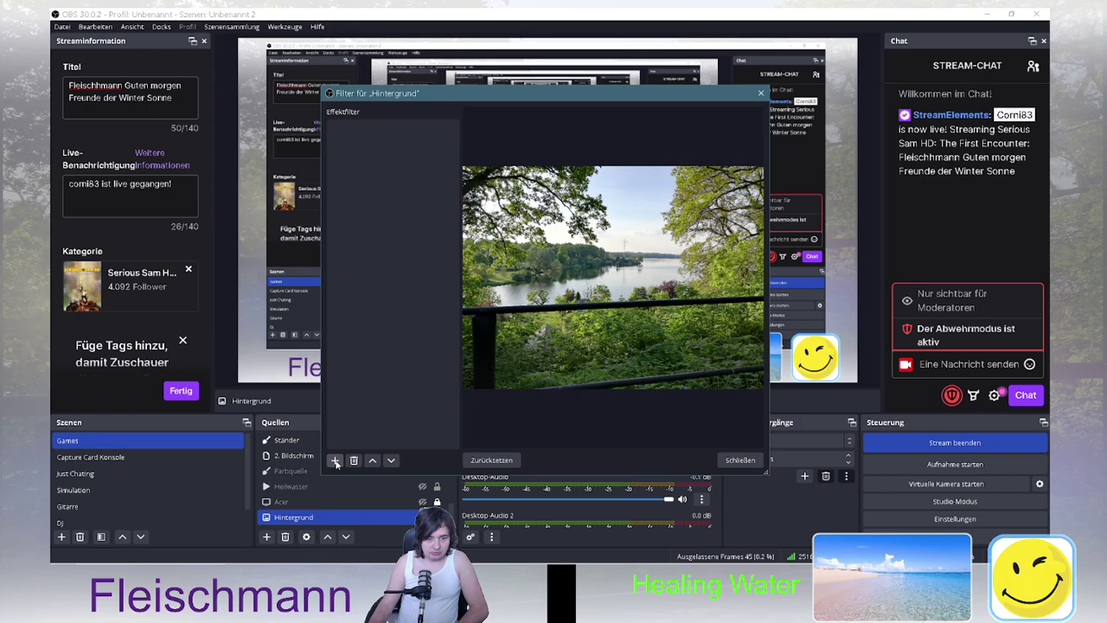
click(336, 461)
click(379, 432)
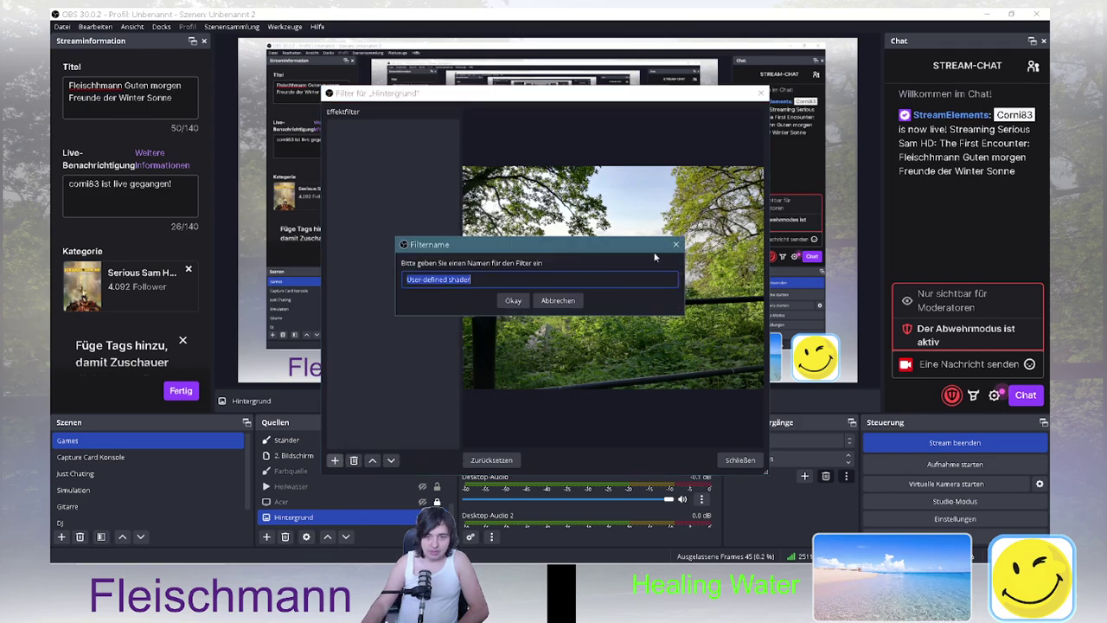
click(523, 303)
Enable loading the Hintergrund shader text from a file and load rounded_rect2.shader from the obs-shaderfilter examples folder
scroll(553, 284, down, 3)
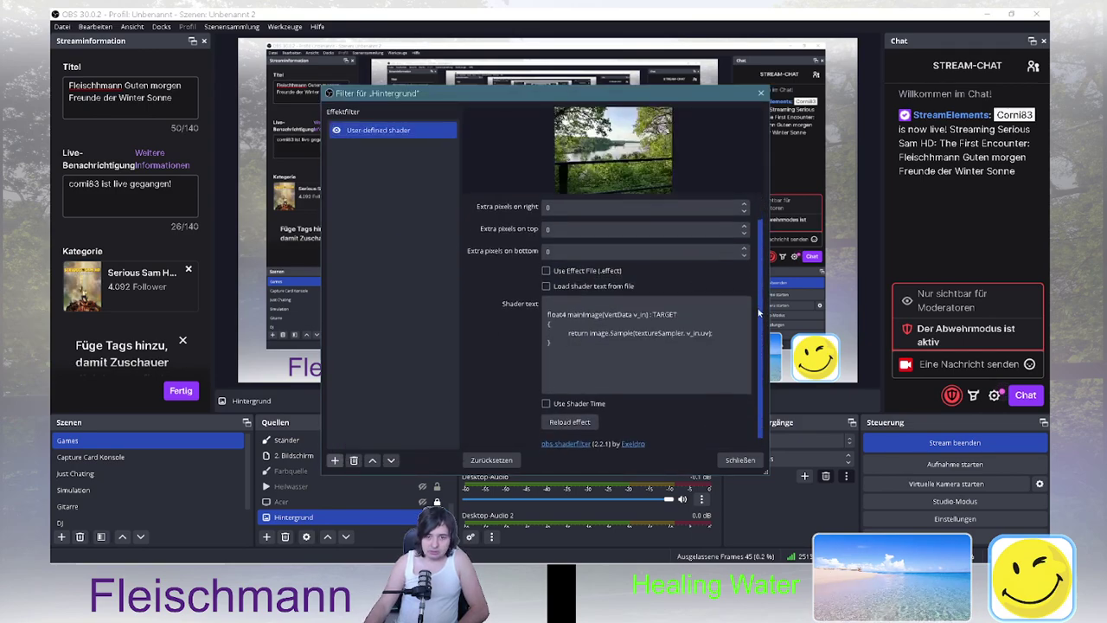
click(553, 284)
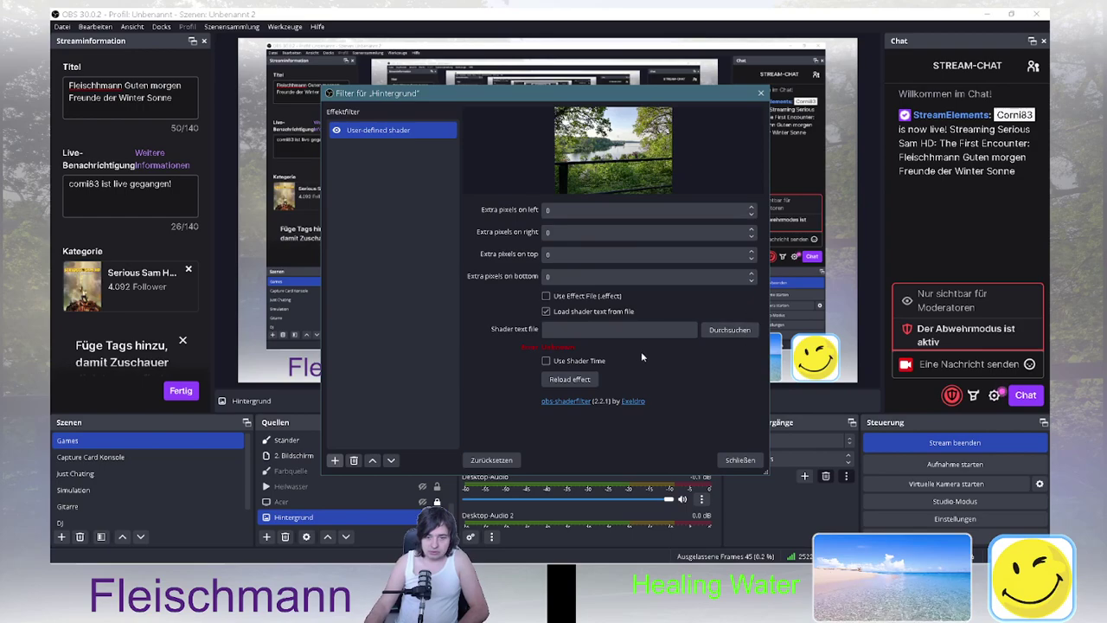
click(730, 330)
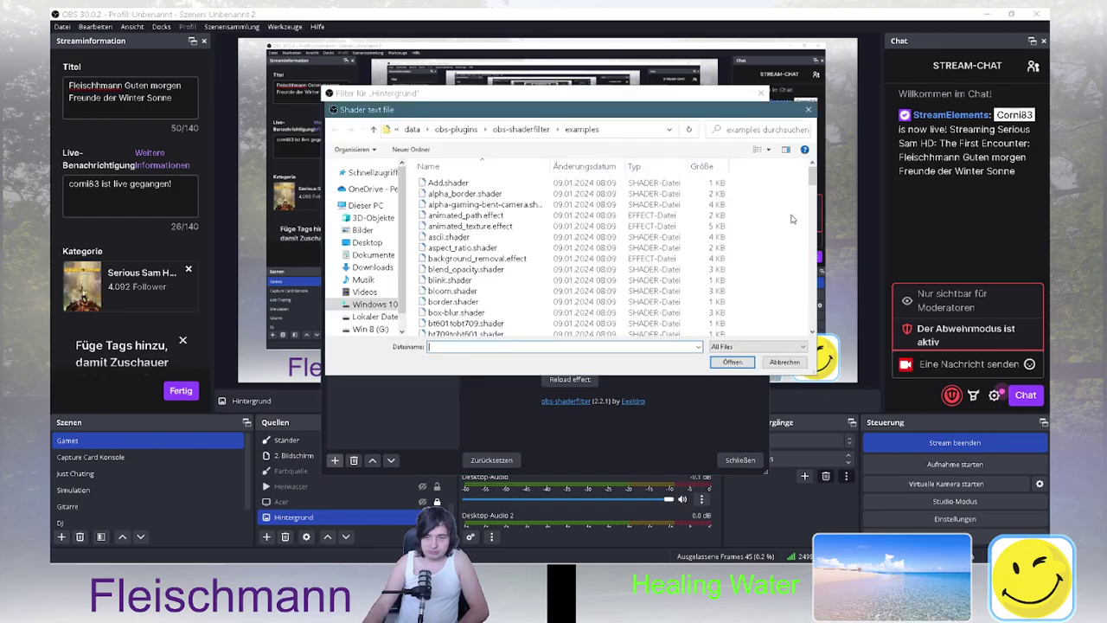
drag(811, 184, 811, 297)
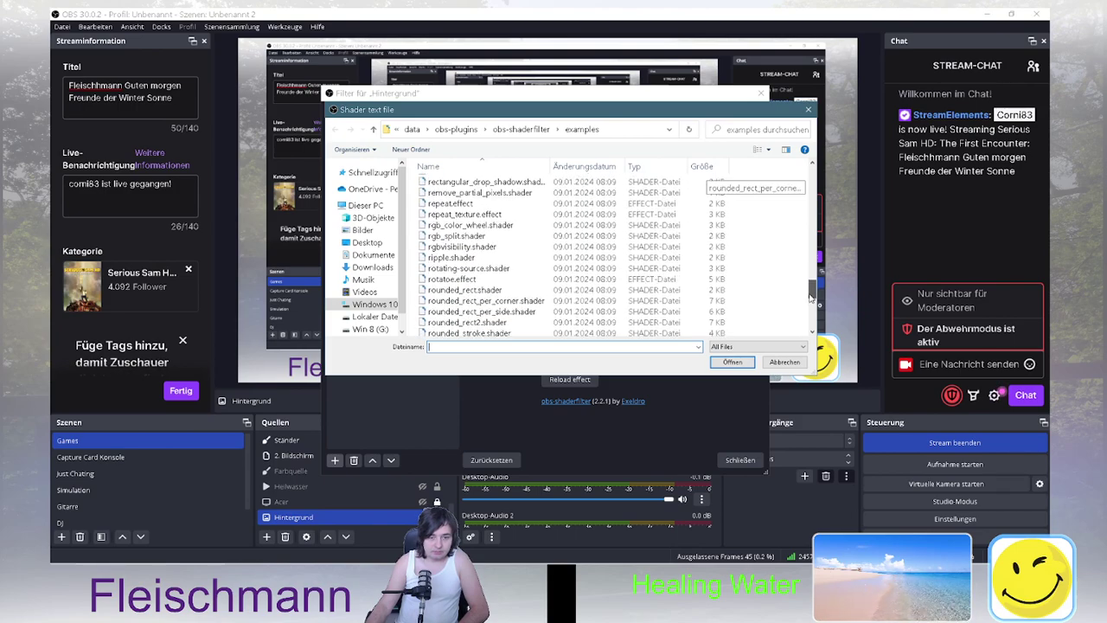
double_click(467, 313)
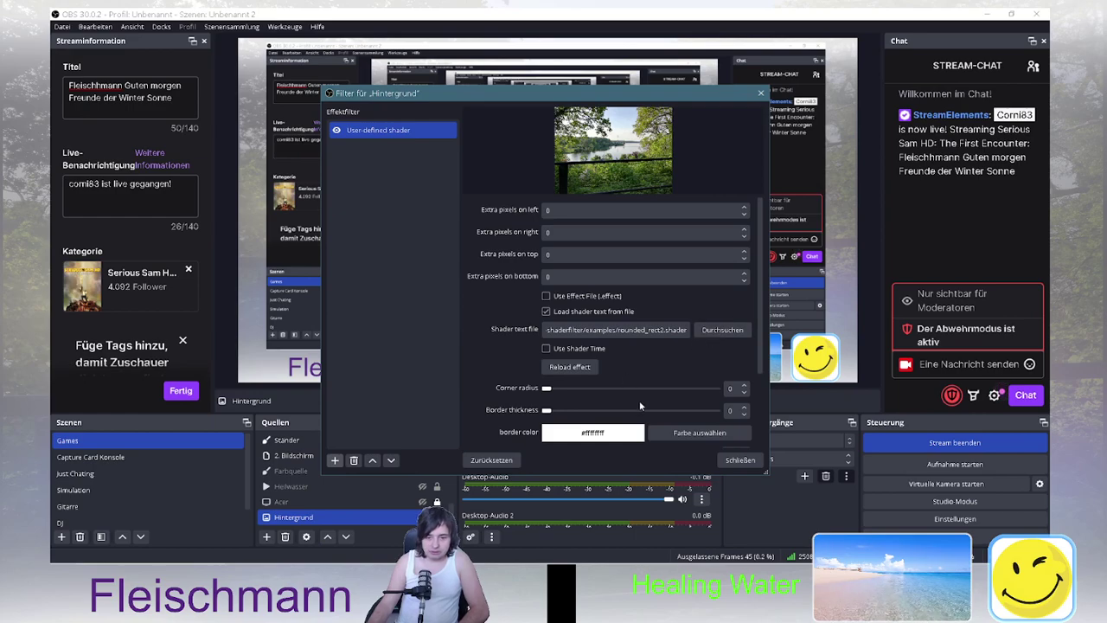
Set the Hintergrund shader's border color to black #000000, its corner radius to 68 and its border thickness to 20, and close the filters
click(700, 432)
click(413, 176)
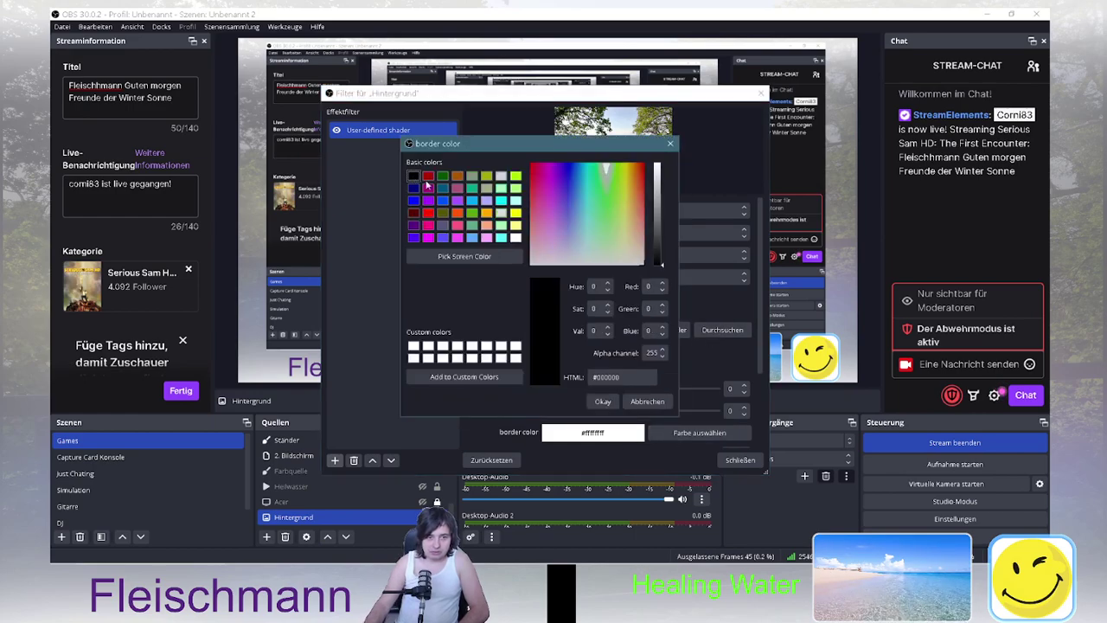
click(609, 403)
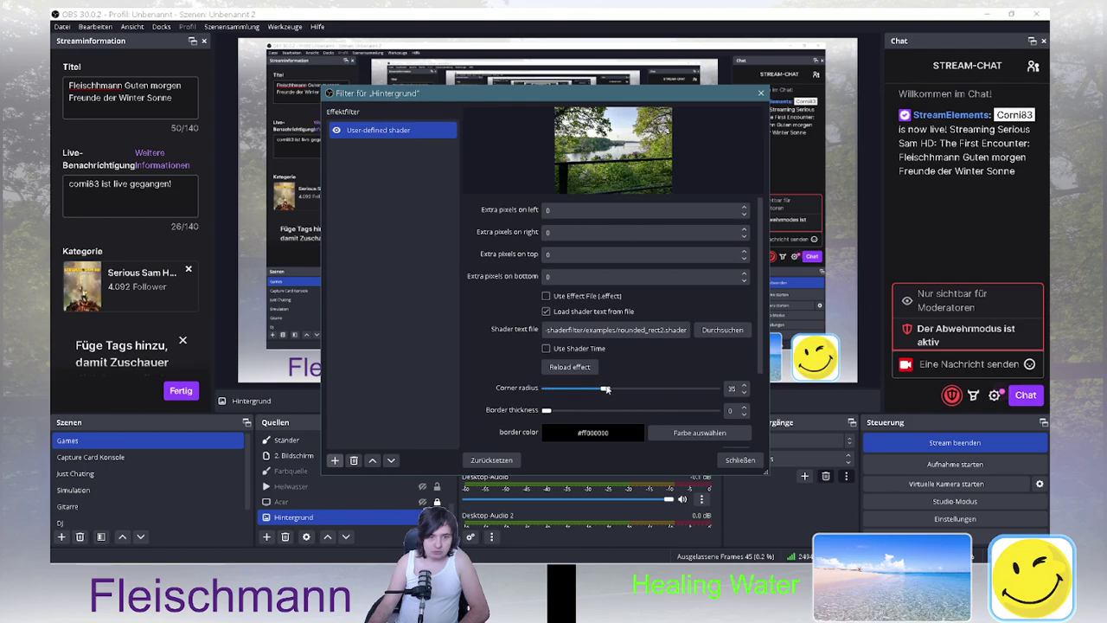
drag(678, 389, 625, 388)
drag(548, 414, 582, 413)
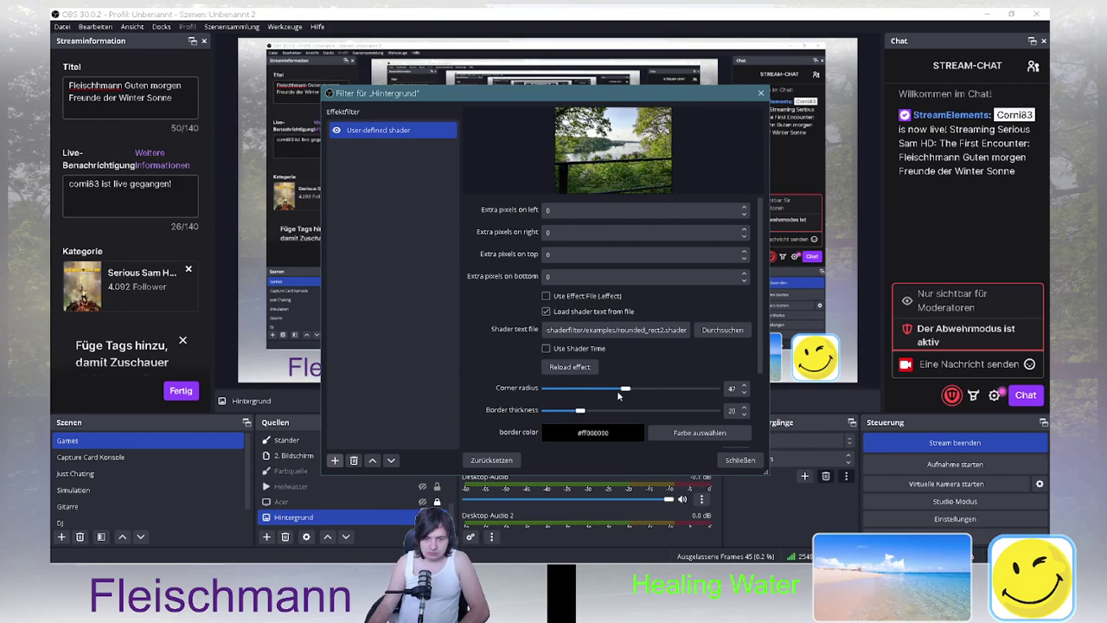
click(740, 459)
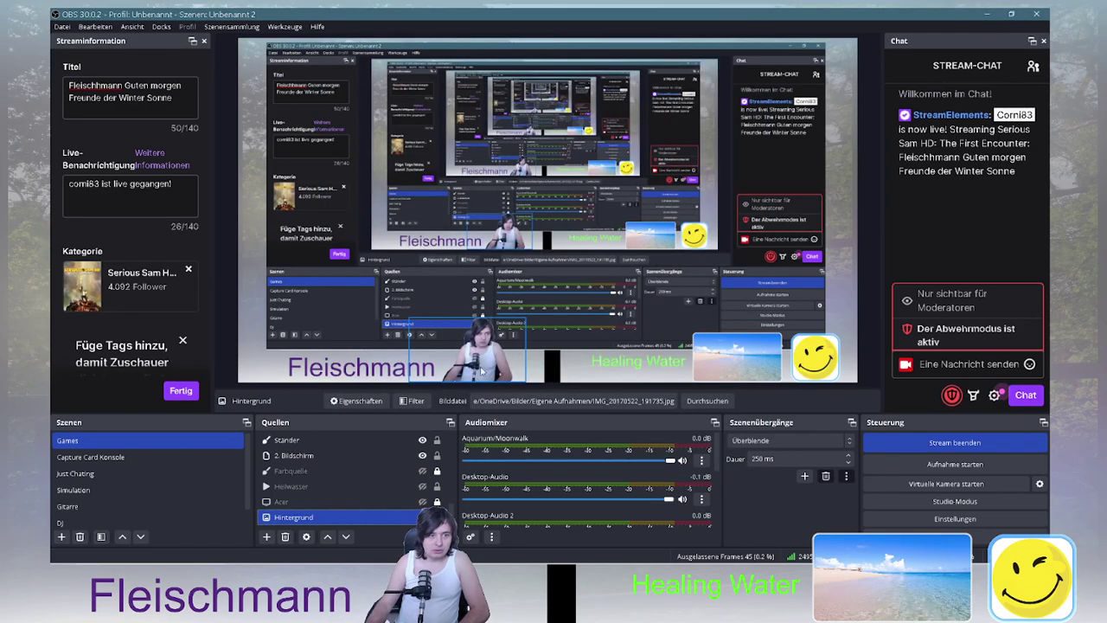
Lower the opacity (Deckkraft) of the 2. Bildschirm Farbkorrektur filter to about 0.30 and close the filter settings
click(311, 455)
right_click(333, 455)
click(340, 438)
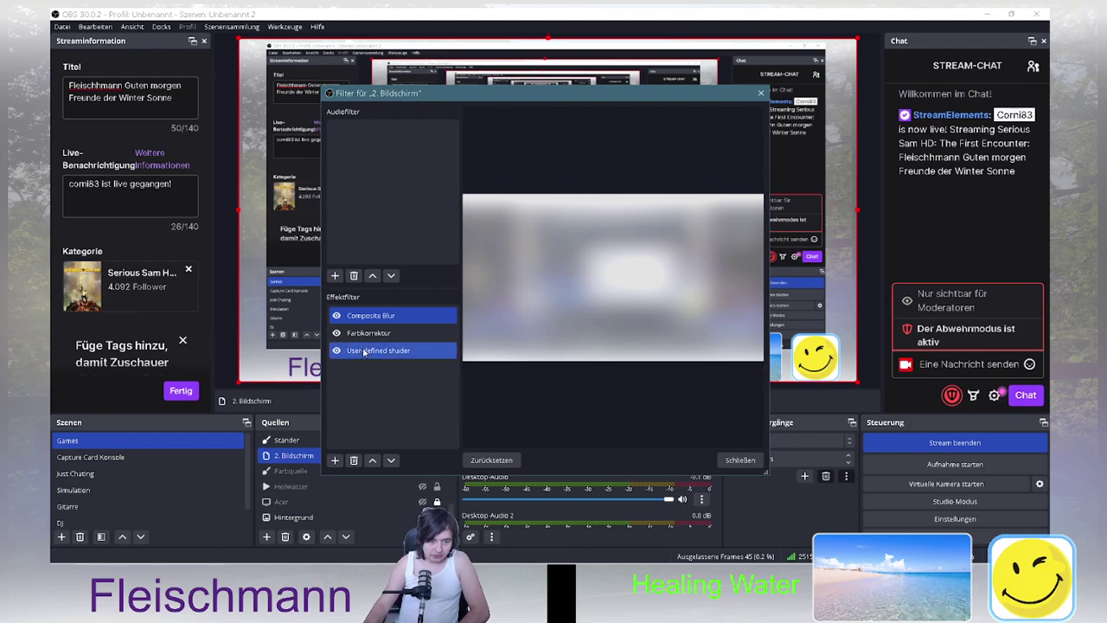
click(372, 333)
drag(667, 427, 588, 430)
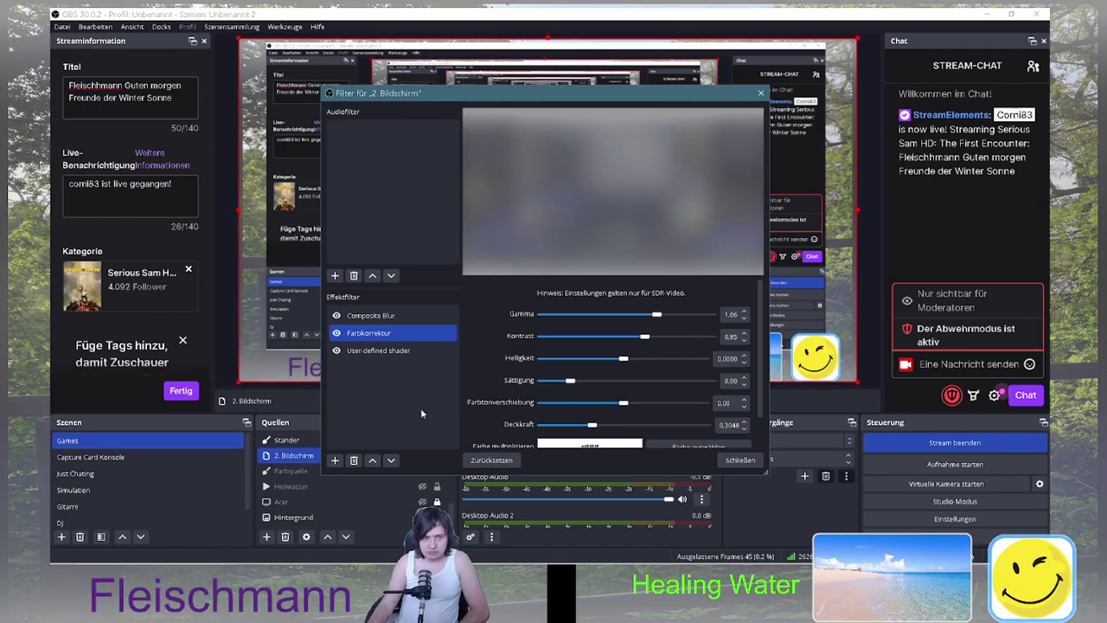
click(304, 413)
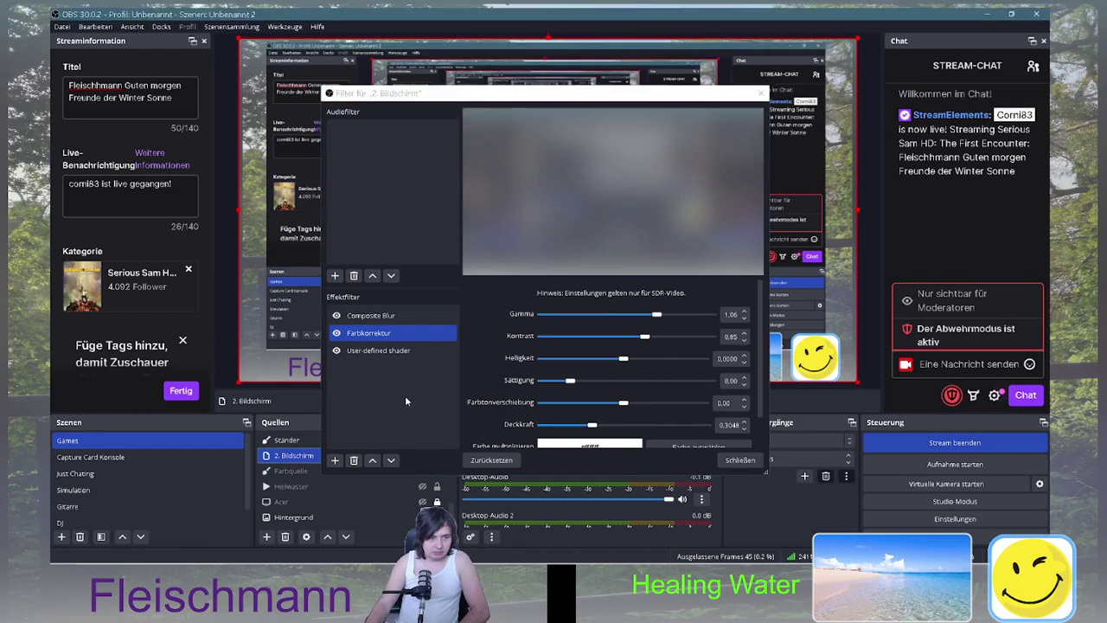
click(739, 460)
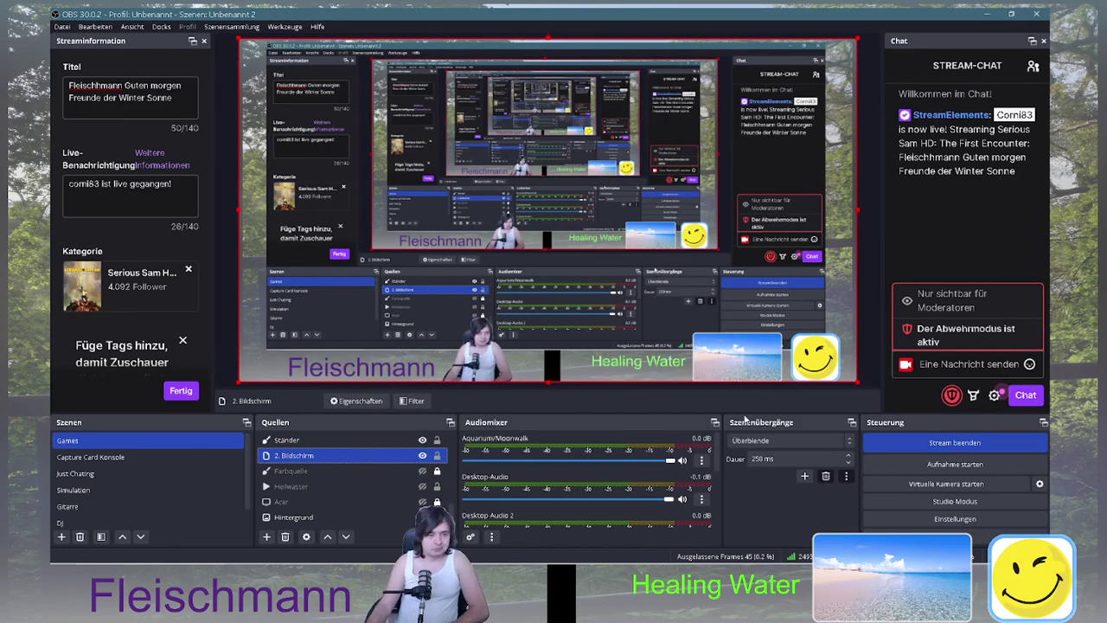
Enable loading the shader text from rounded_rect2.shader in the Bildschirmaufnahme source's User-defined shader filter
click(292, 440)
scroll(294, 445, up, 1)
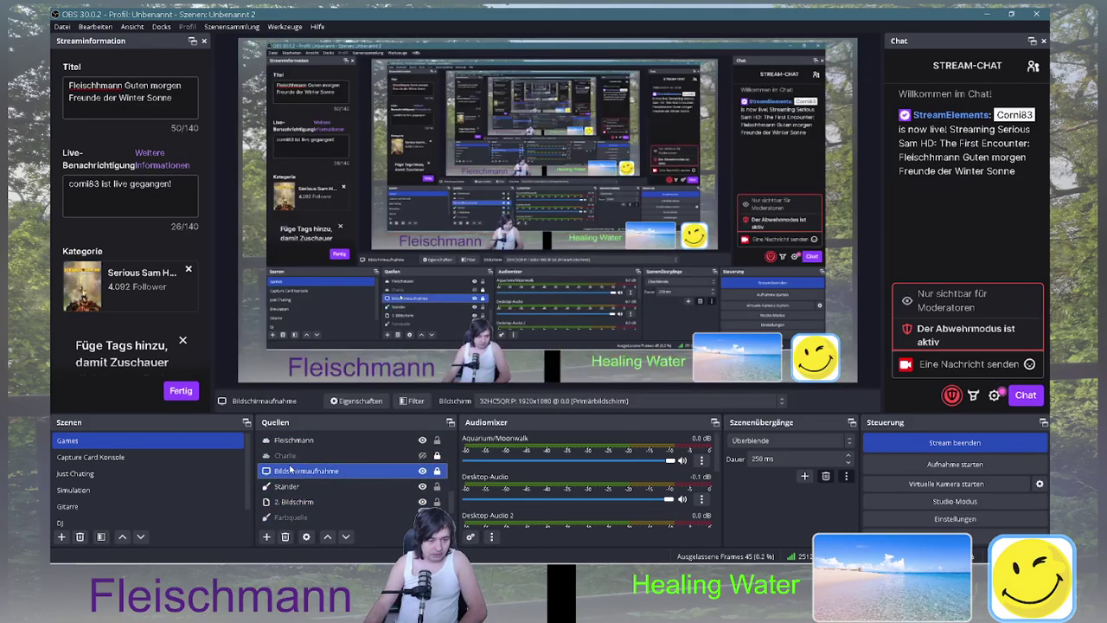
right_click(294, 470)
click(327, 442)
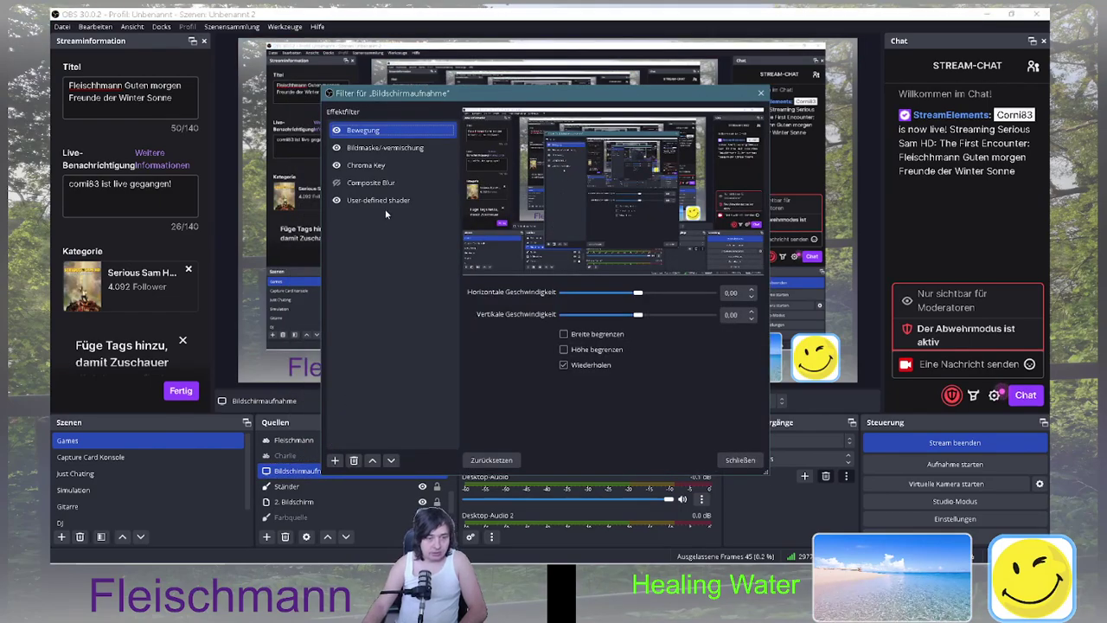
click(385, 204)
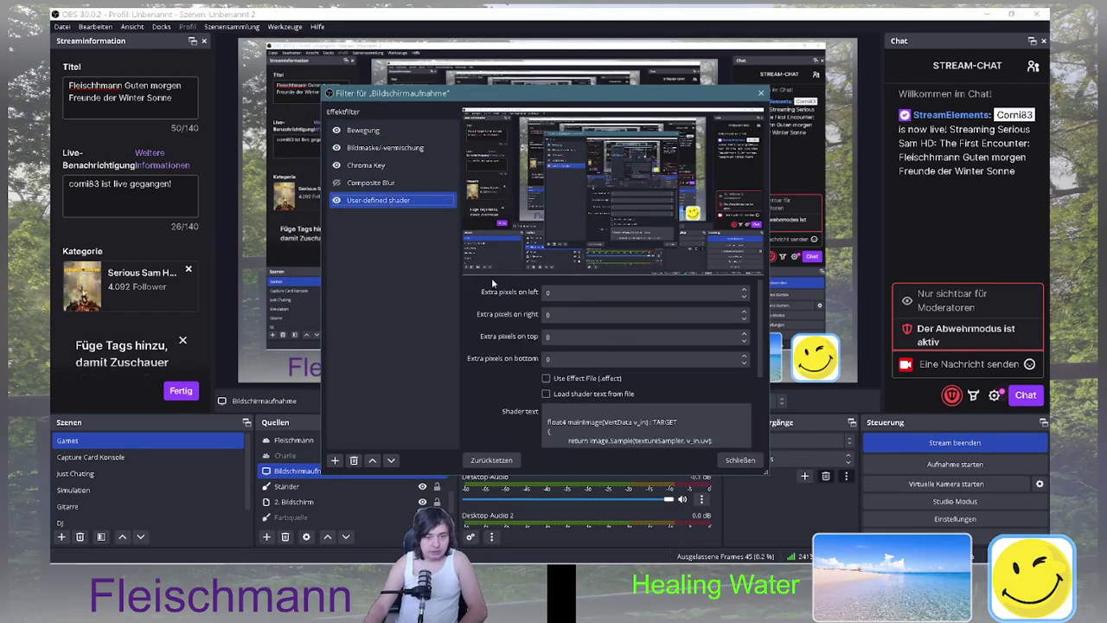
click(599, 394)
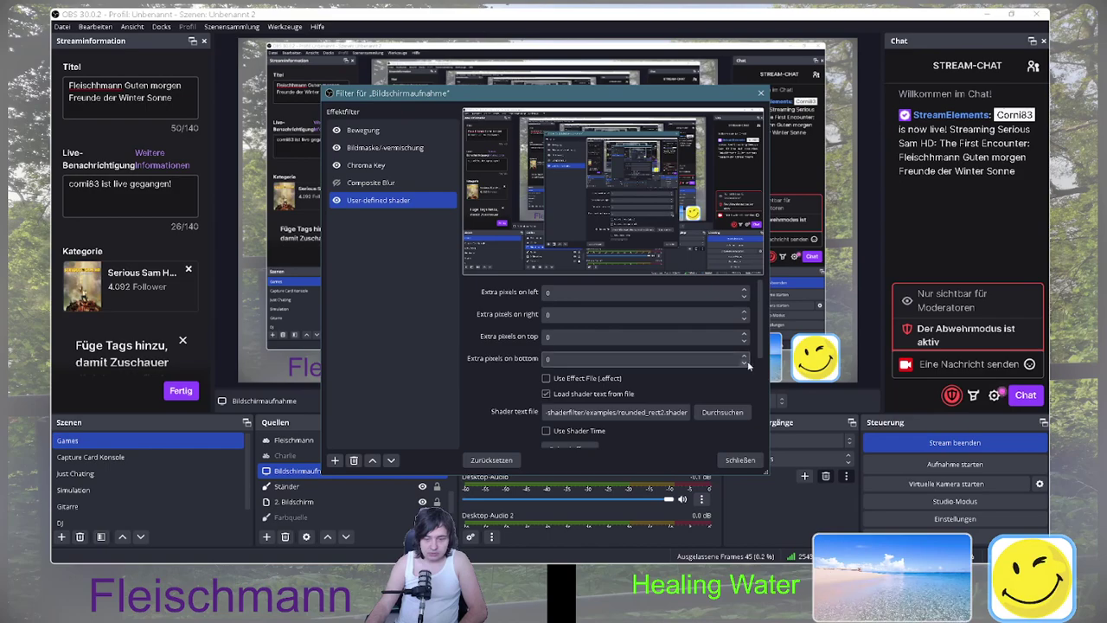
Set the Bildschirmaufnahme shader's border thickness to 0, increase its corner radius, and close the filter settings
scroll(735, 405, down, 1)
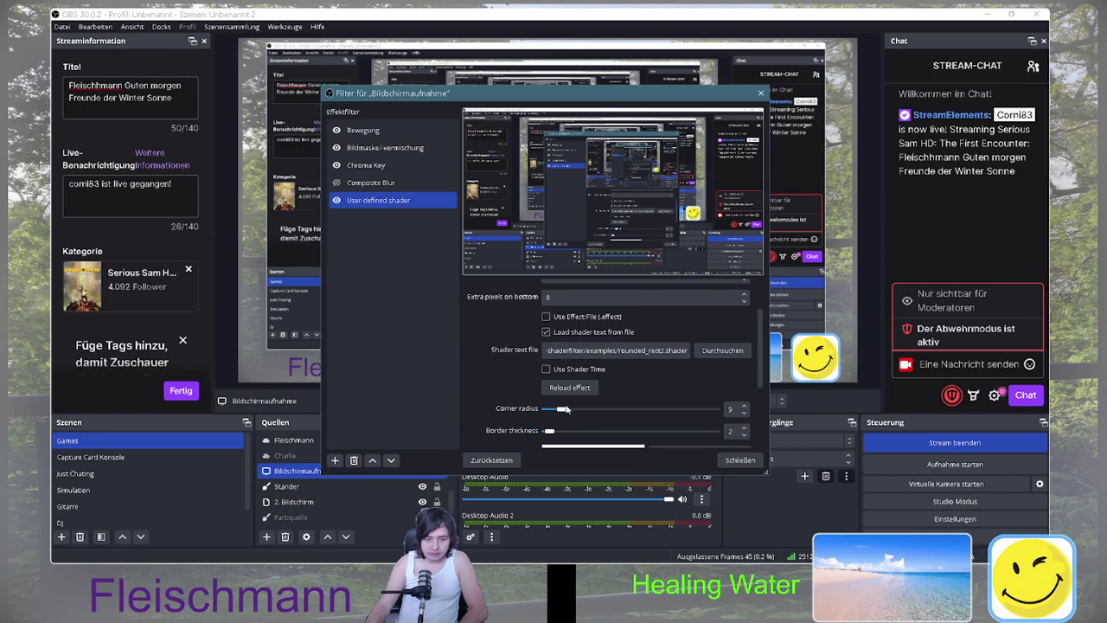
drag(547, 431, 540, 431)
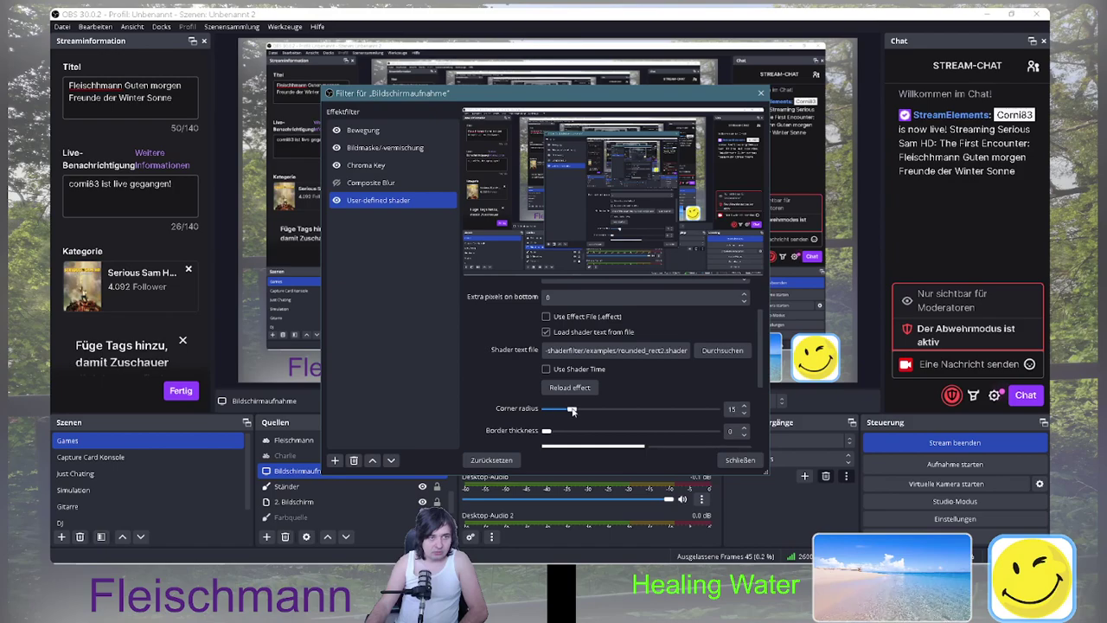
mouse_move(591, 411)
mouse_down()
mouse_move(658, 416)
mouse_move(571, 412)
mouse_up()
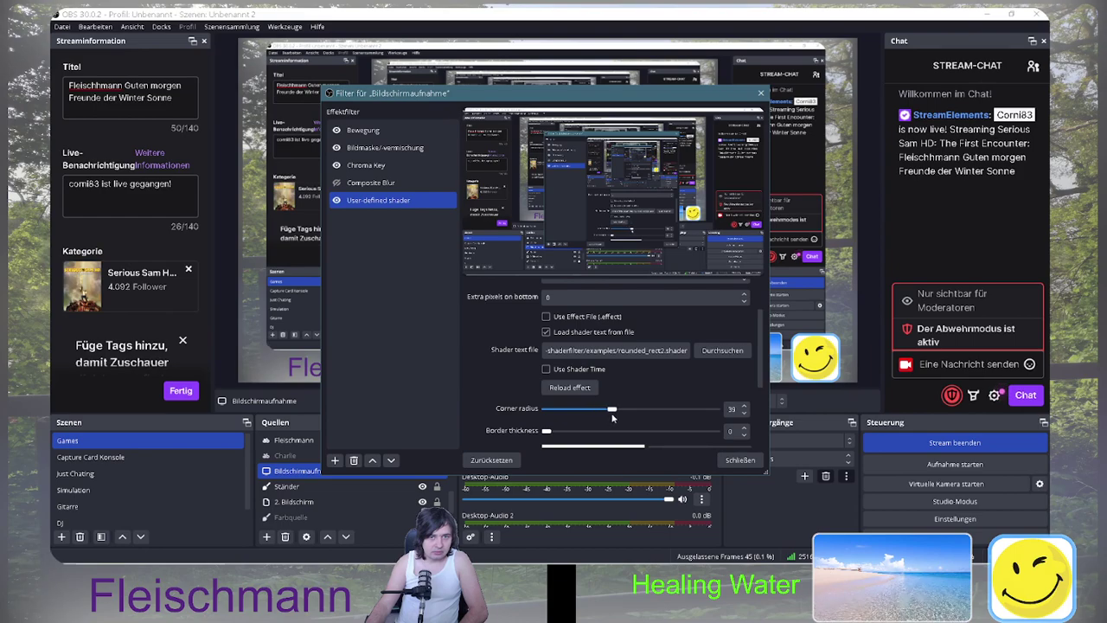
drag(585, 417, 590, 418)
click(740, 460)
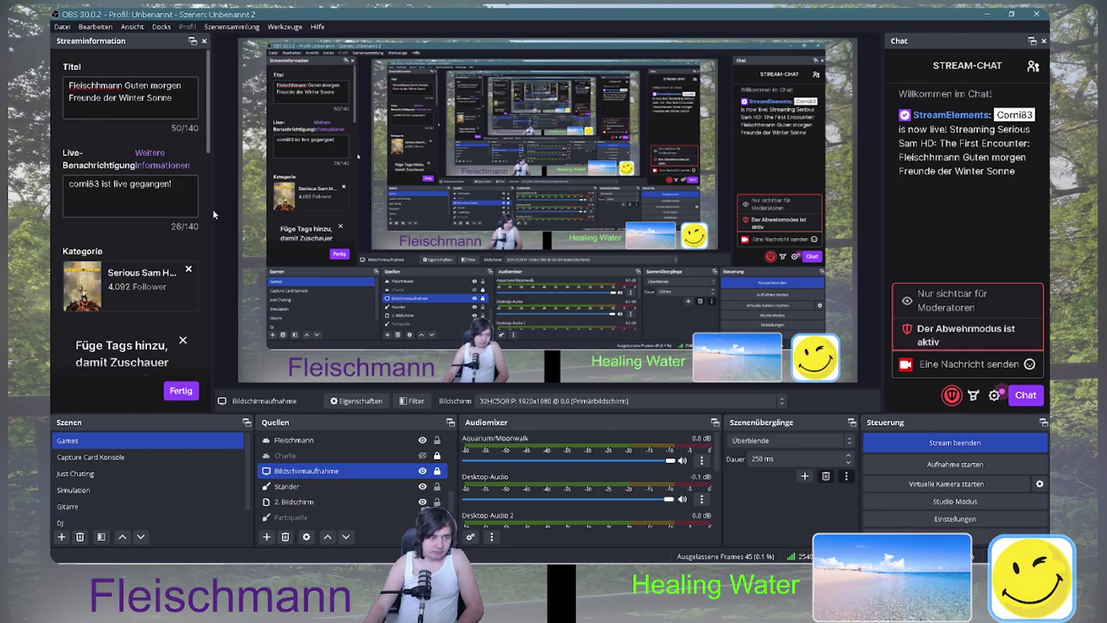
Widen the Streaminformation and Chat docks beside the preview
drag(211, 210, 243, 209)
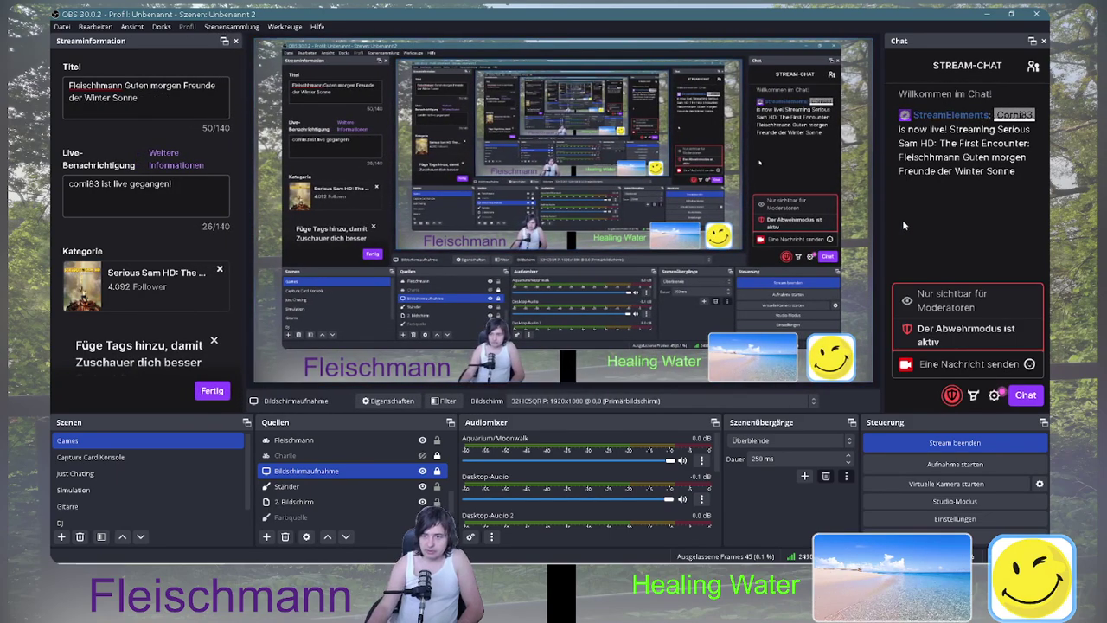
drag(884, 212, 877, 213)
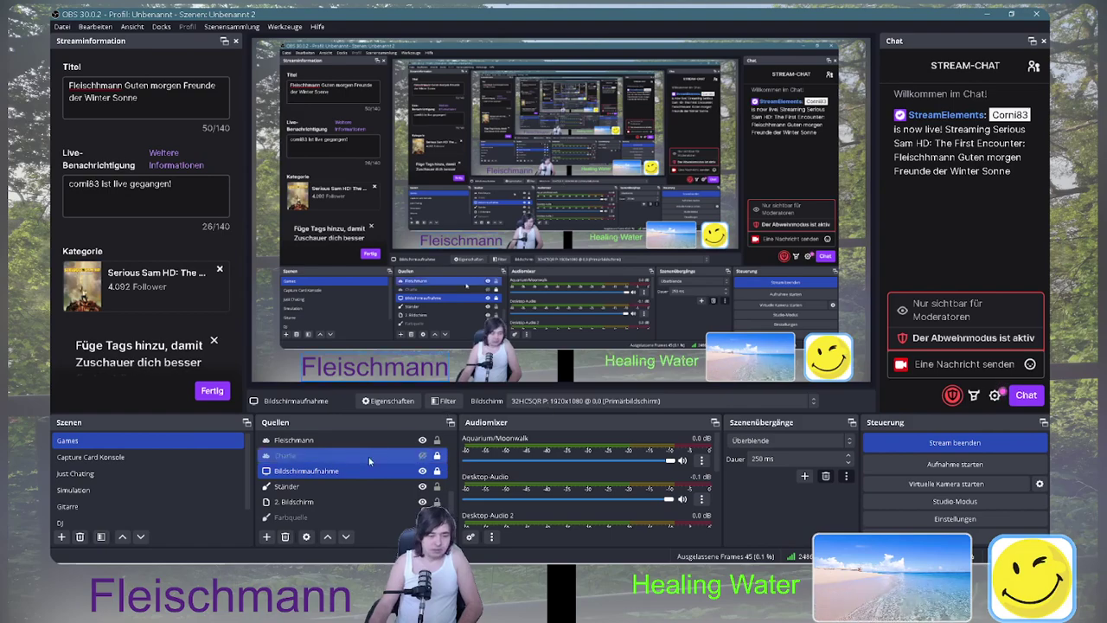
Change the Hintergrund shader's border color to orange-brown #aa5500 and close the filter settings
scroll(346, 488, down, 2)
click(309, 517)
right_click(309, 518)
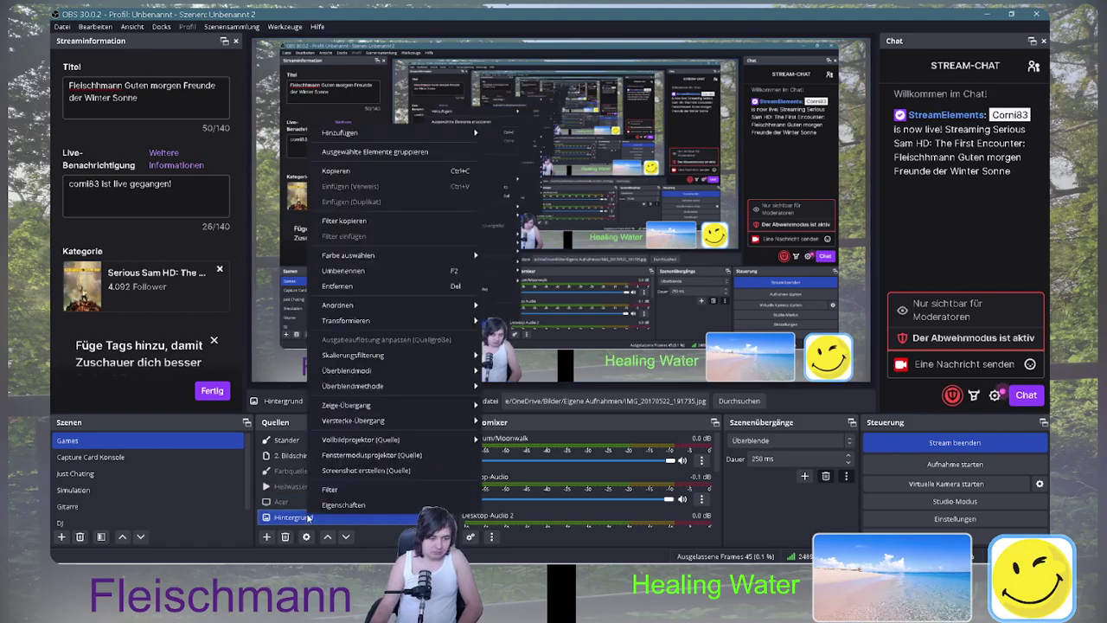
click(346, 489)
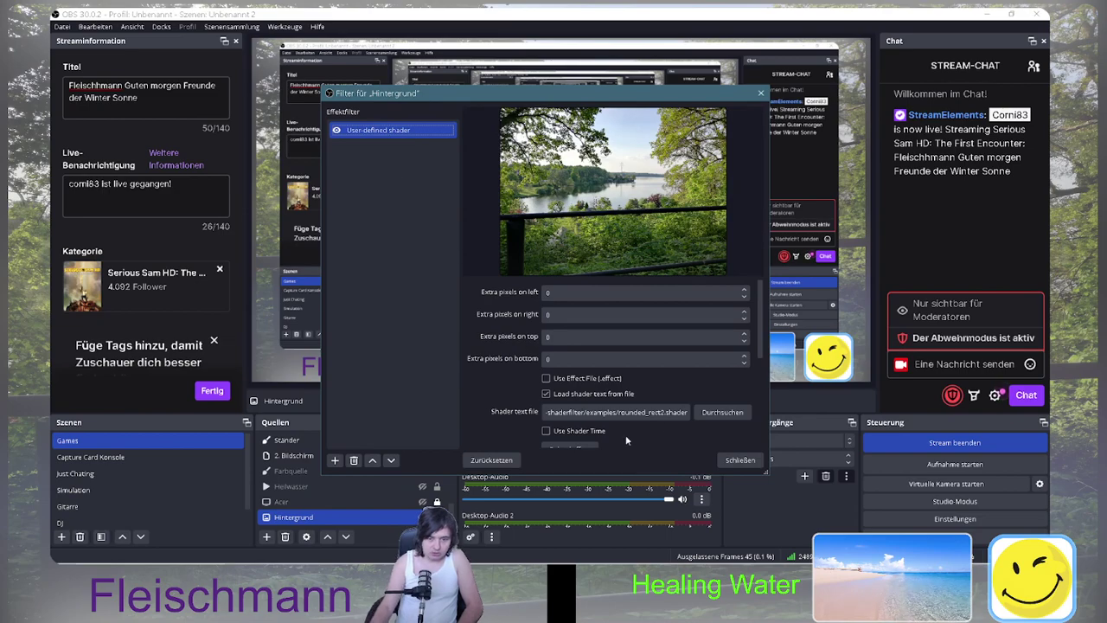
drag(763, 350, 761, 416)
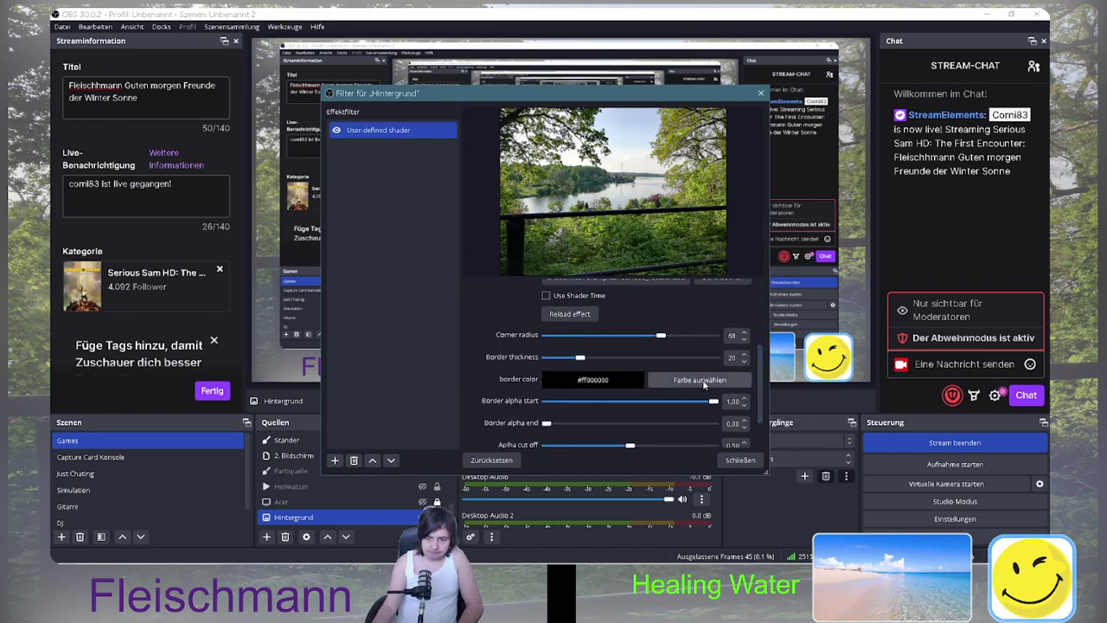
click(697, 379)
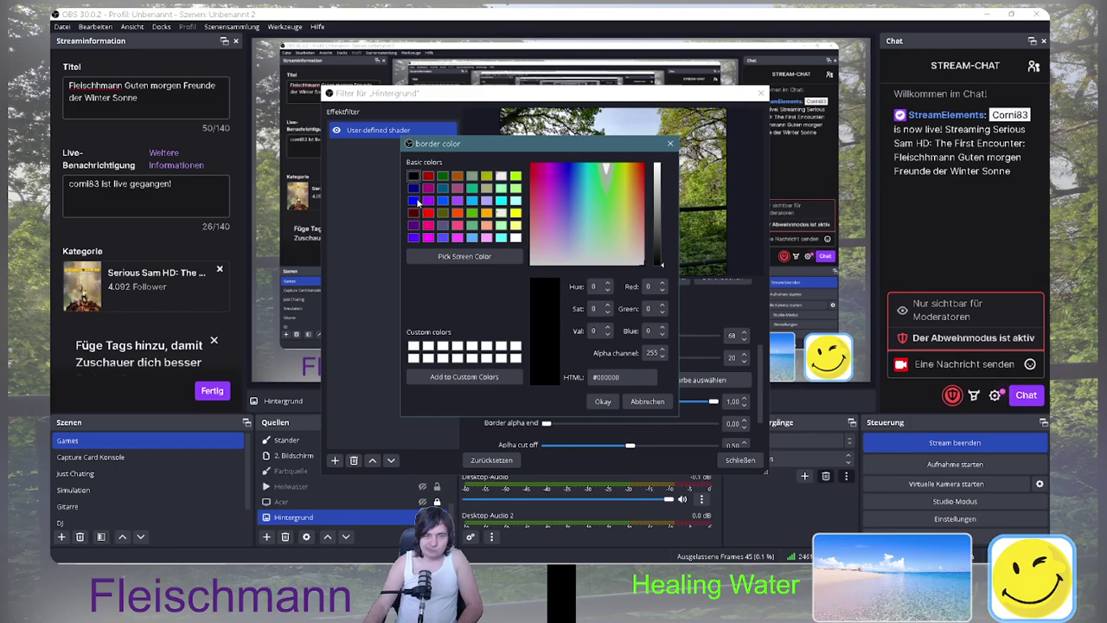
click(456, 177)
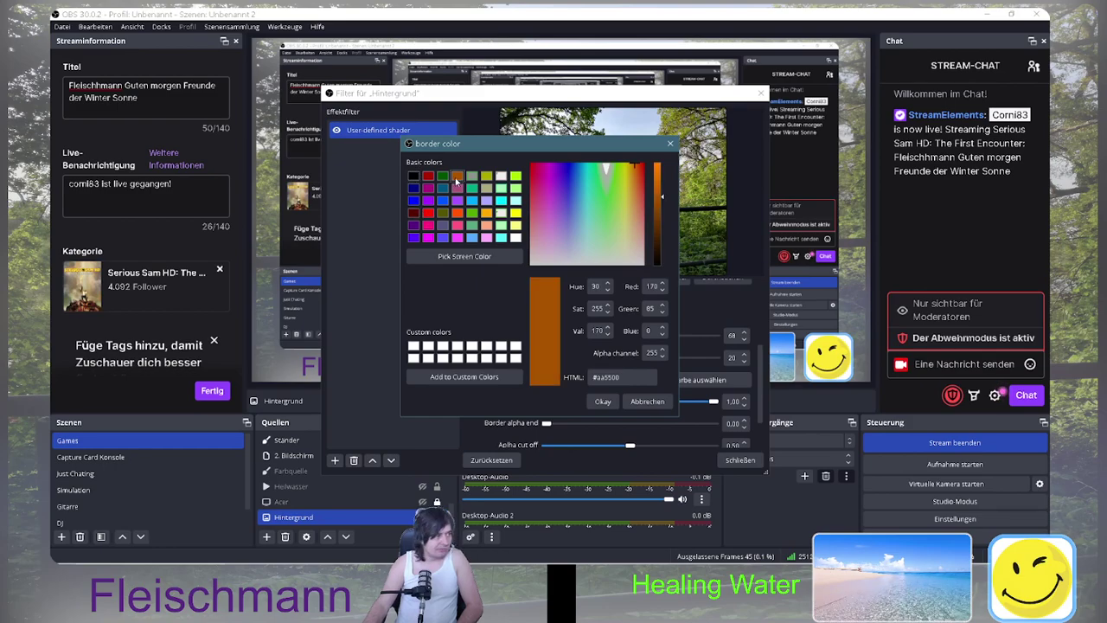
click(602, 402)
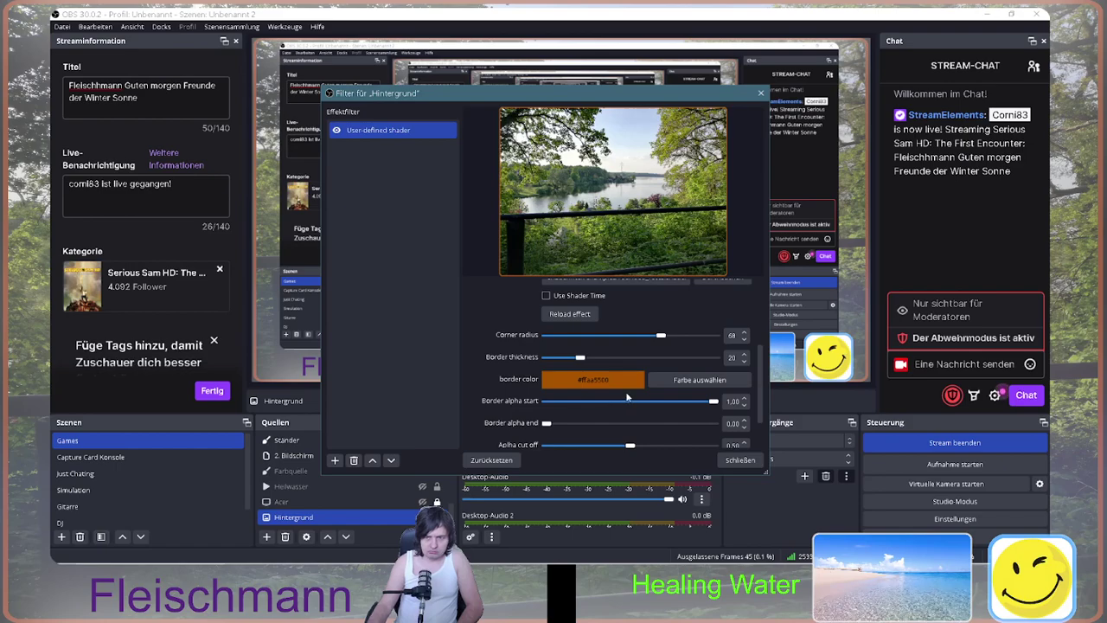
click(739, 459)
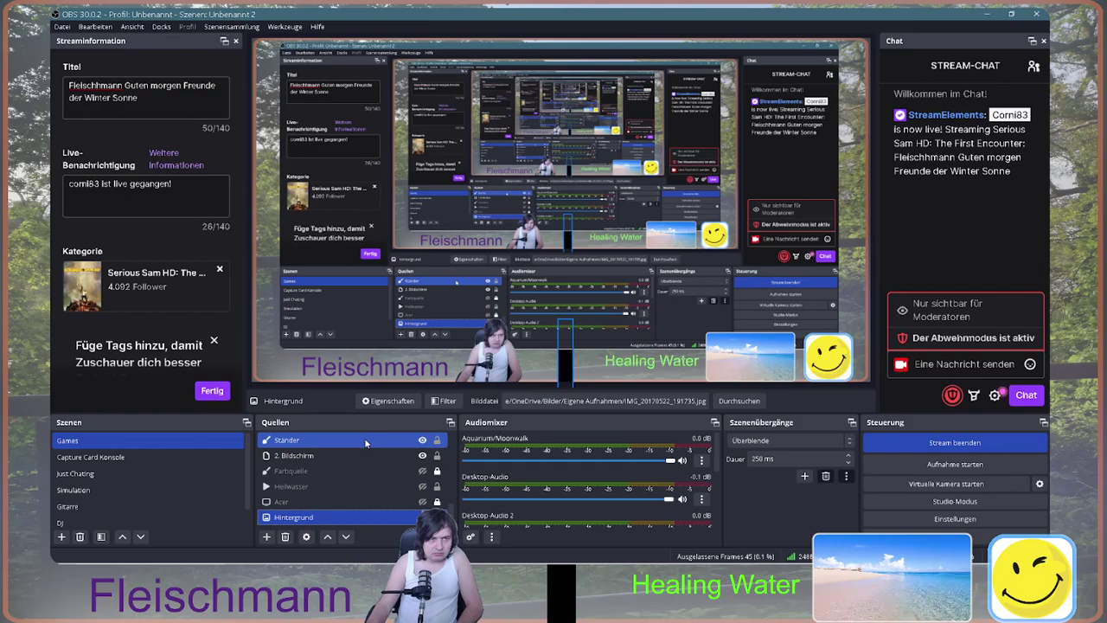
Readjust the corner radius of the Hintergrund source's User-defined shader, close the filter settings, and minimize OBS
right_click(305, 517)
click(329, 490)
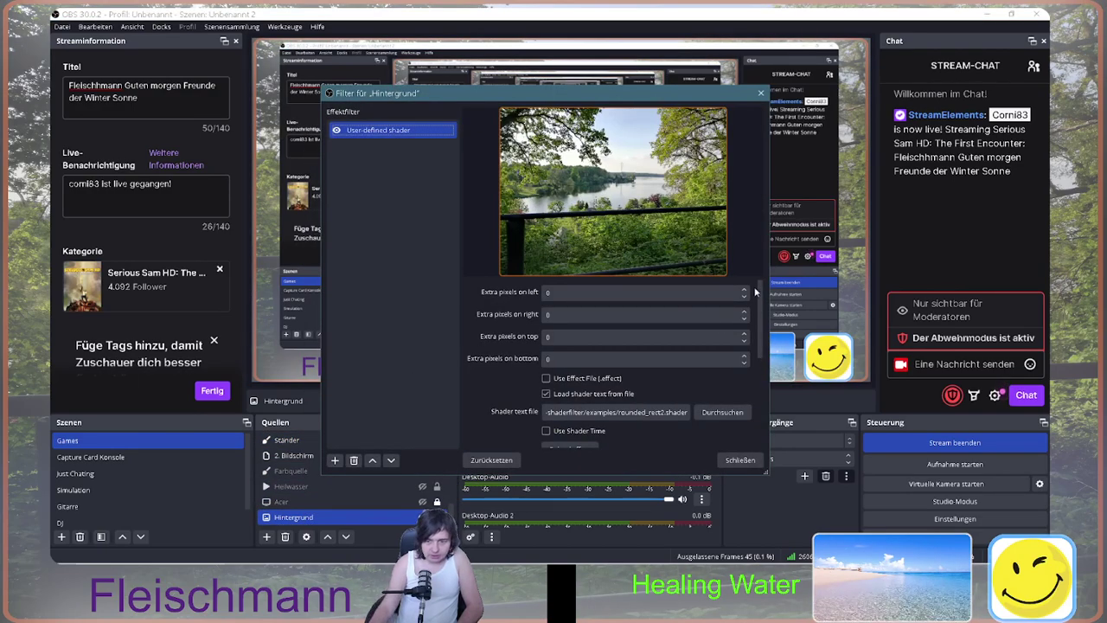
scroll(760, 316, down, 1)
scroll(760, 316, down, 2)
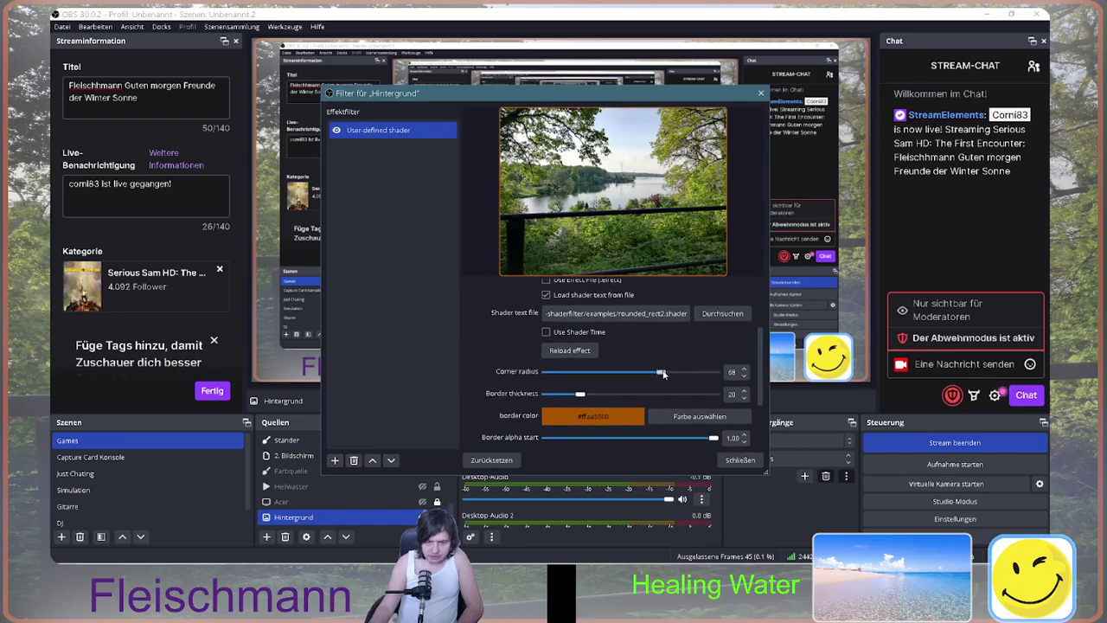
drag(578, 374, 523, 378)
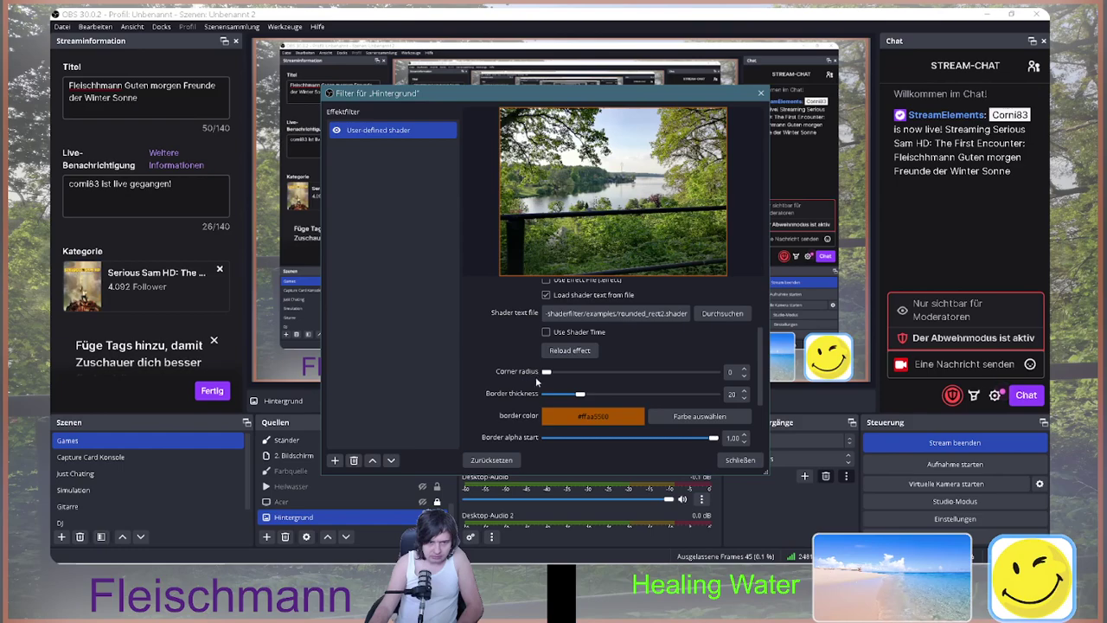
drag(609, 376, 602, 378)
click(740, 459)
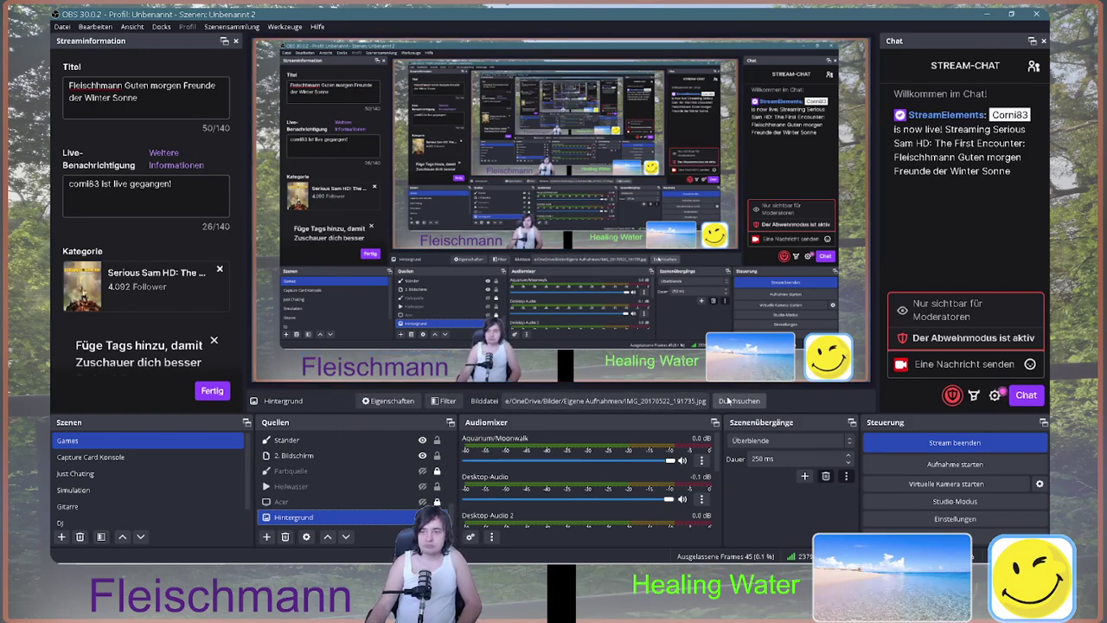
click(990, 15)
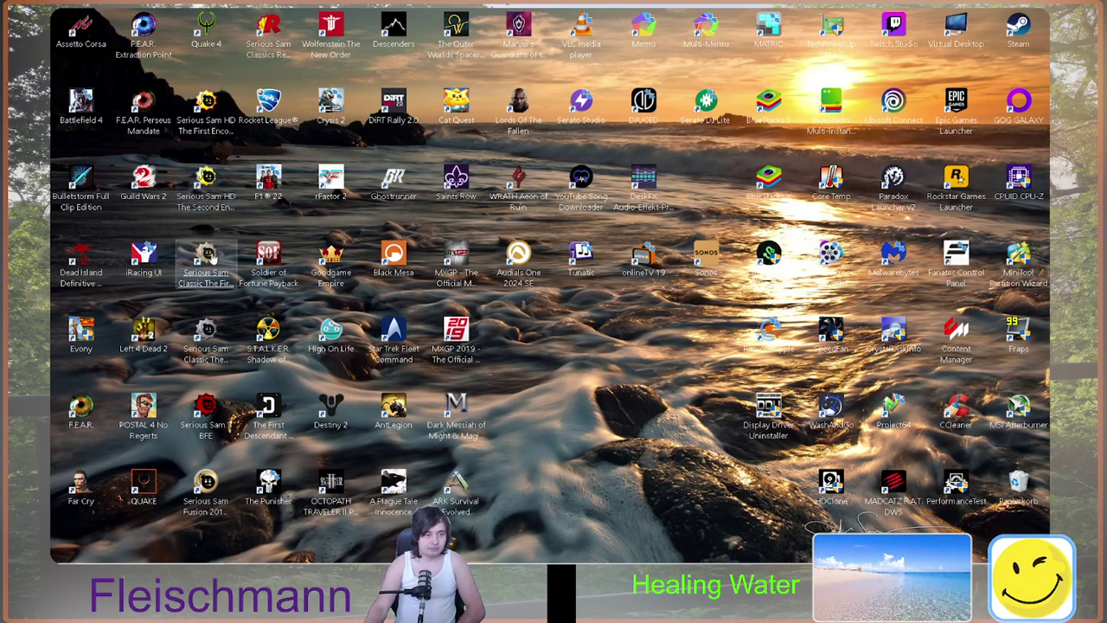
click(211, 194)
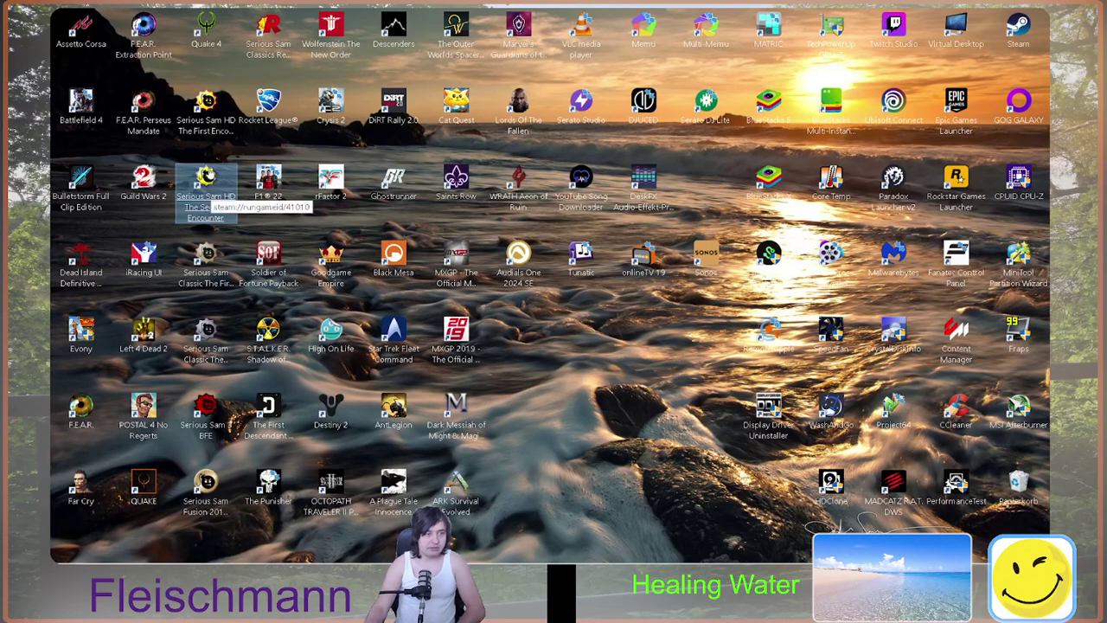
click(205, 121)
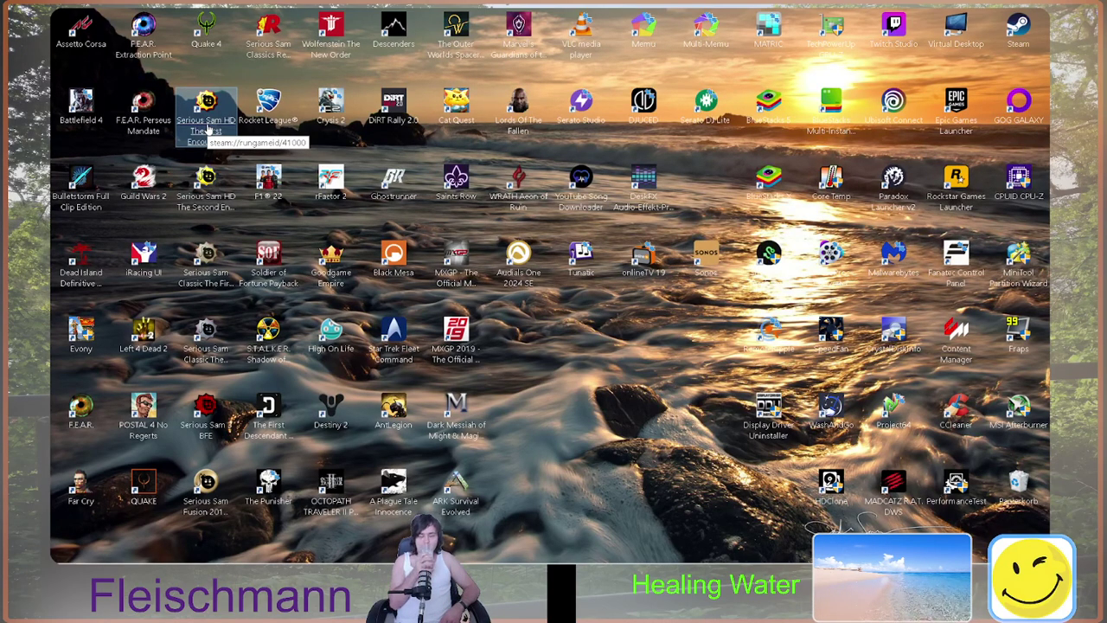
double_click(207, 130)
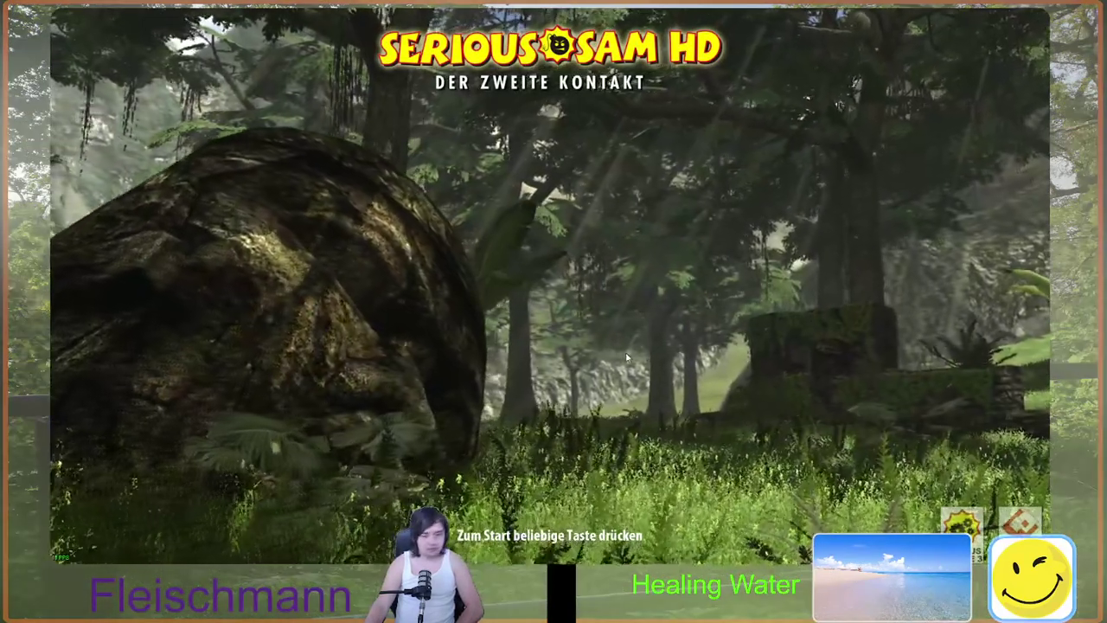
key(Return)
click(518, 340)
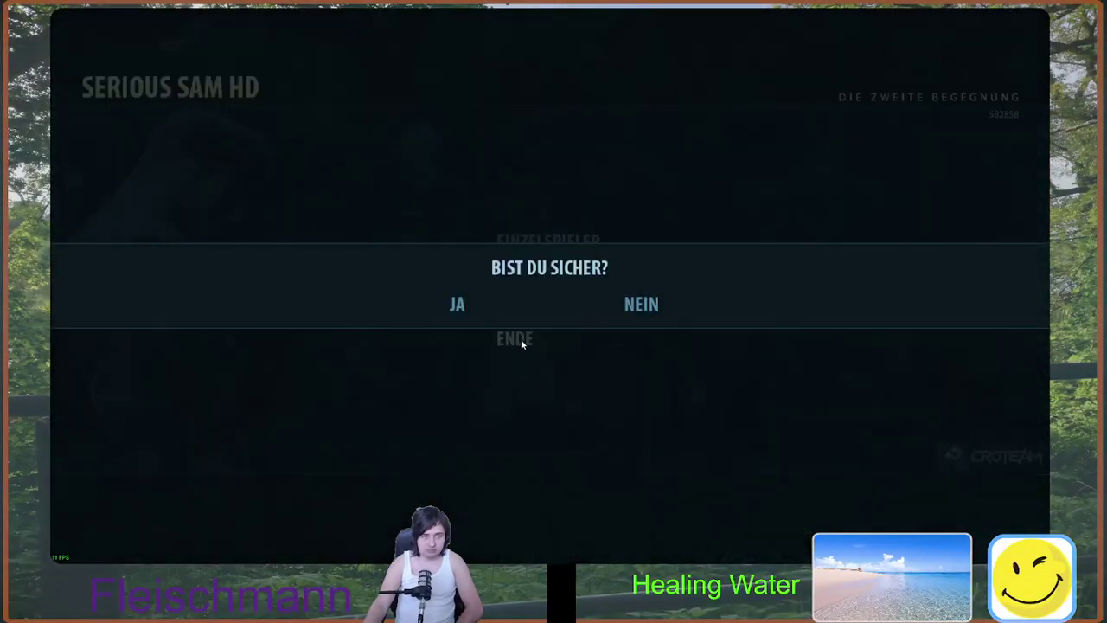
click(457, 306)
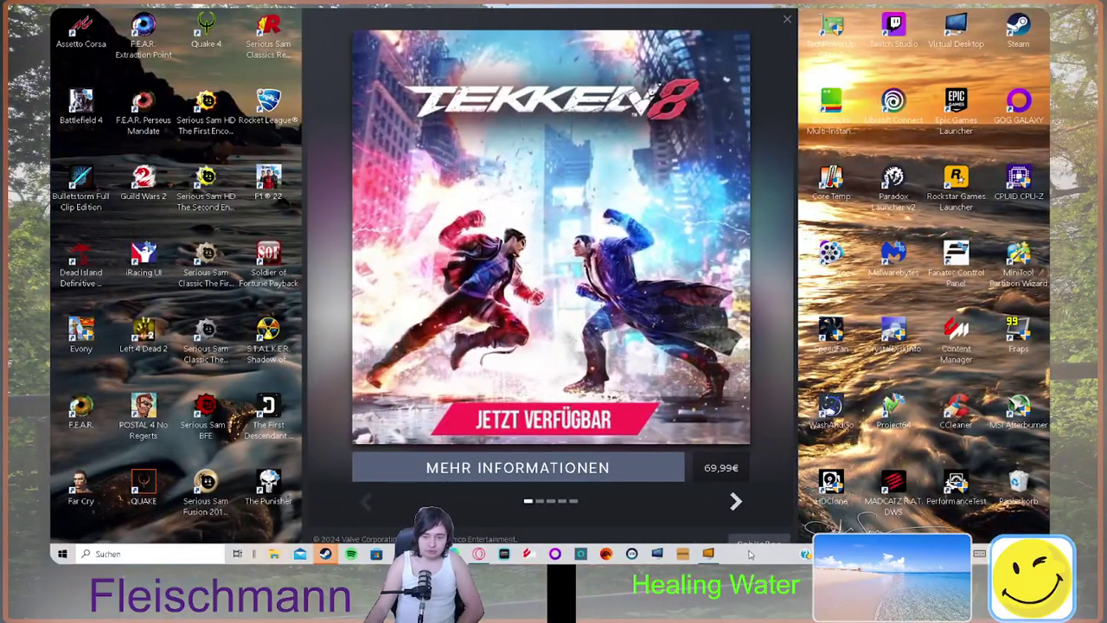
key(Escape)
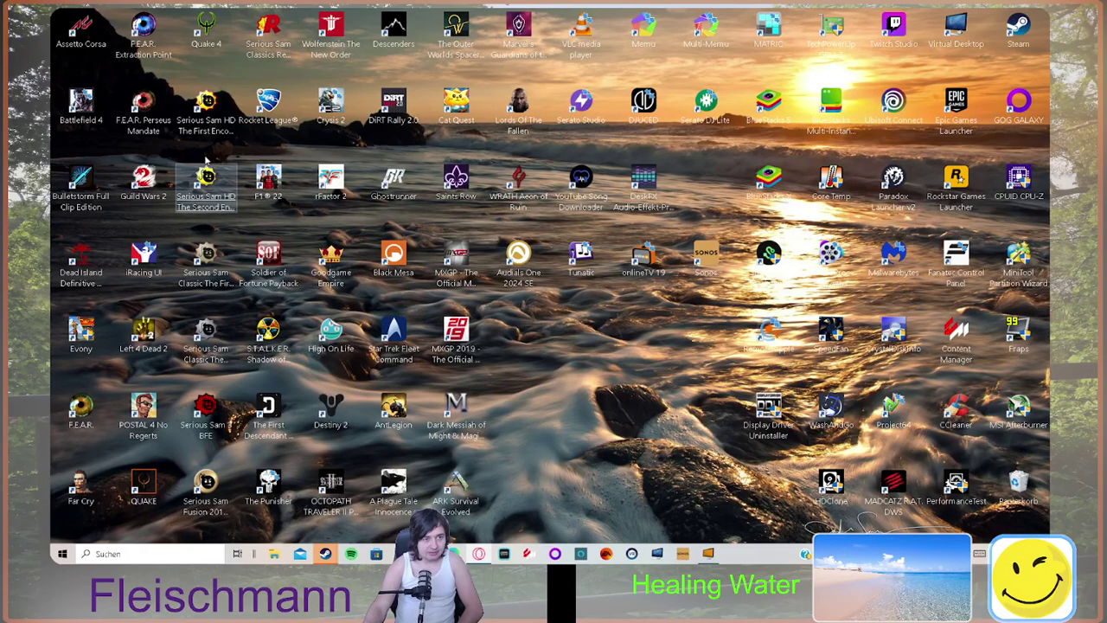
Launch Serious Sam HD: The First Encounter from the desktop and load the Sand-Canyon saved game
double_click(205, 108)
mouse_move(325, 555)
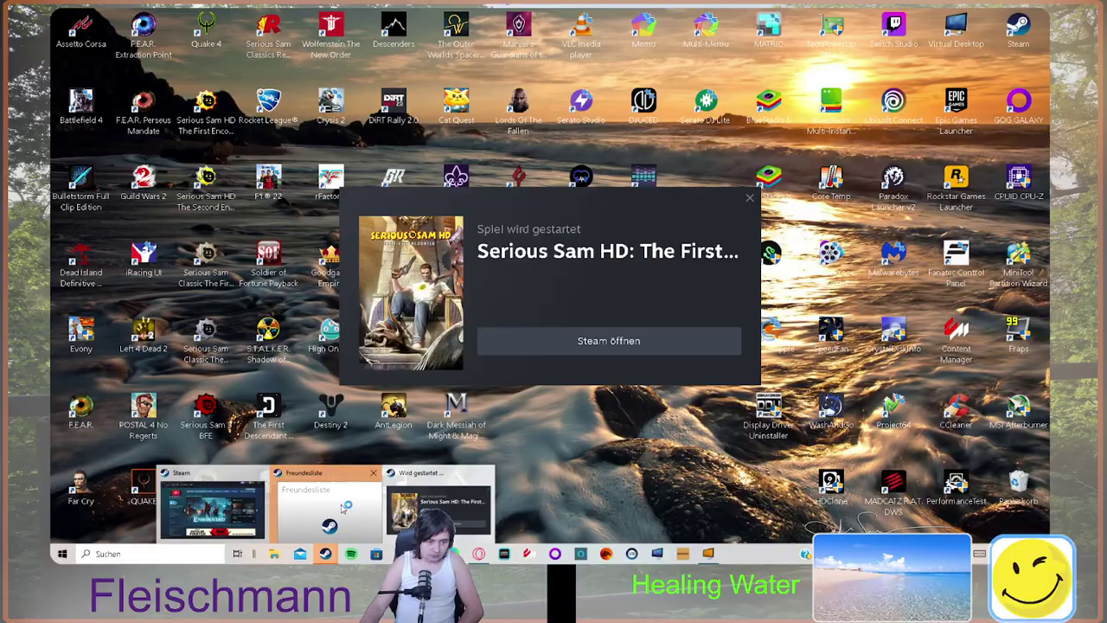
click(344, 509)
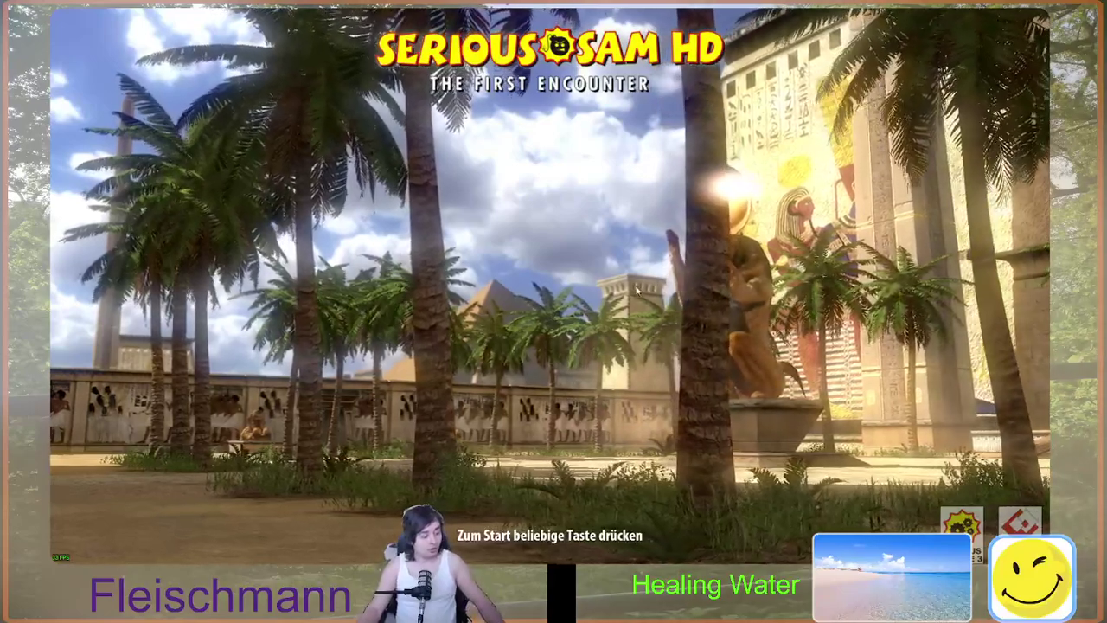
click(590, 307)
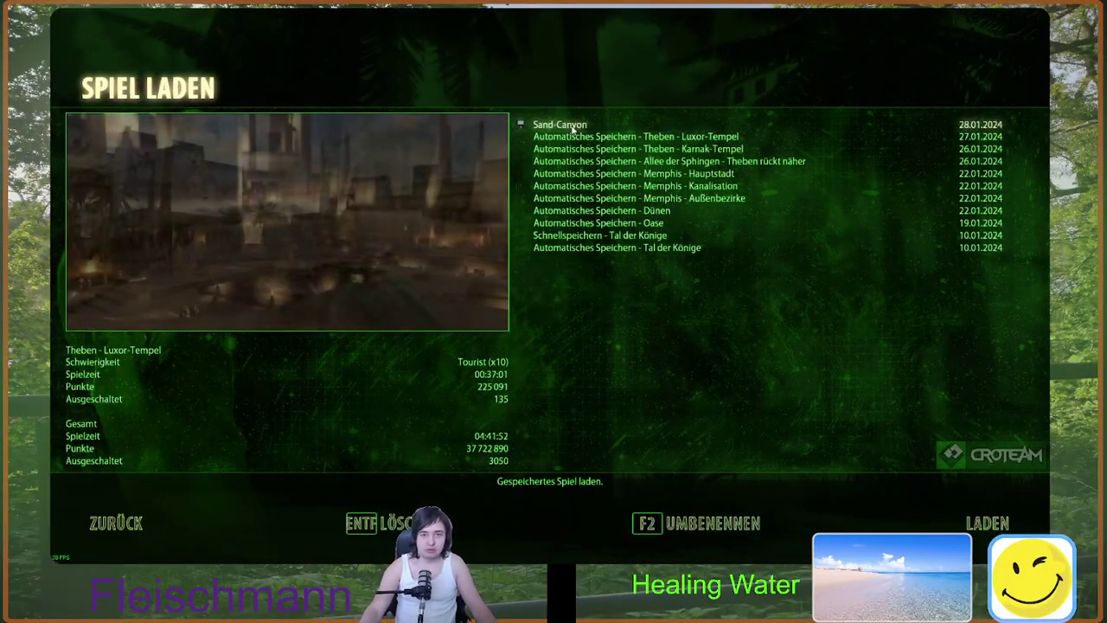
click(572, 132)
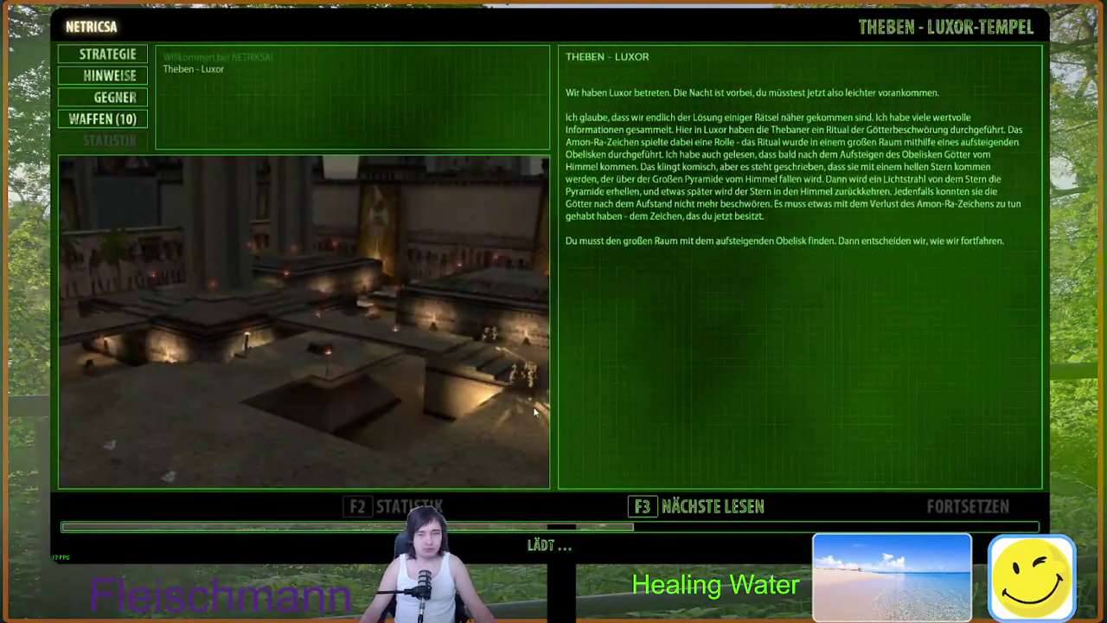